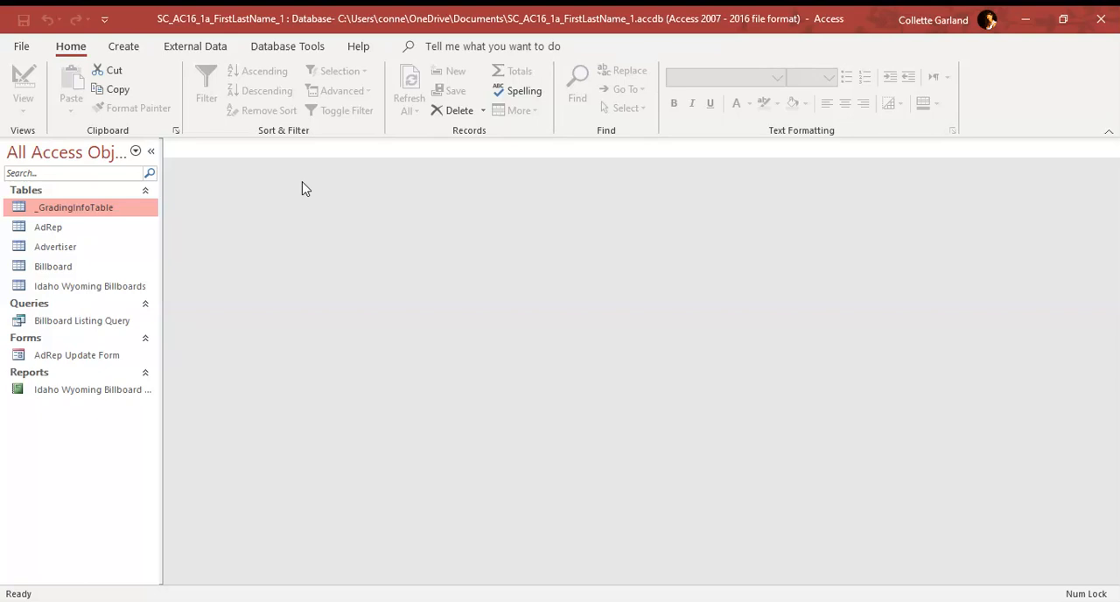
left_click(33, 52)
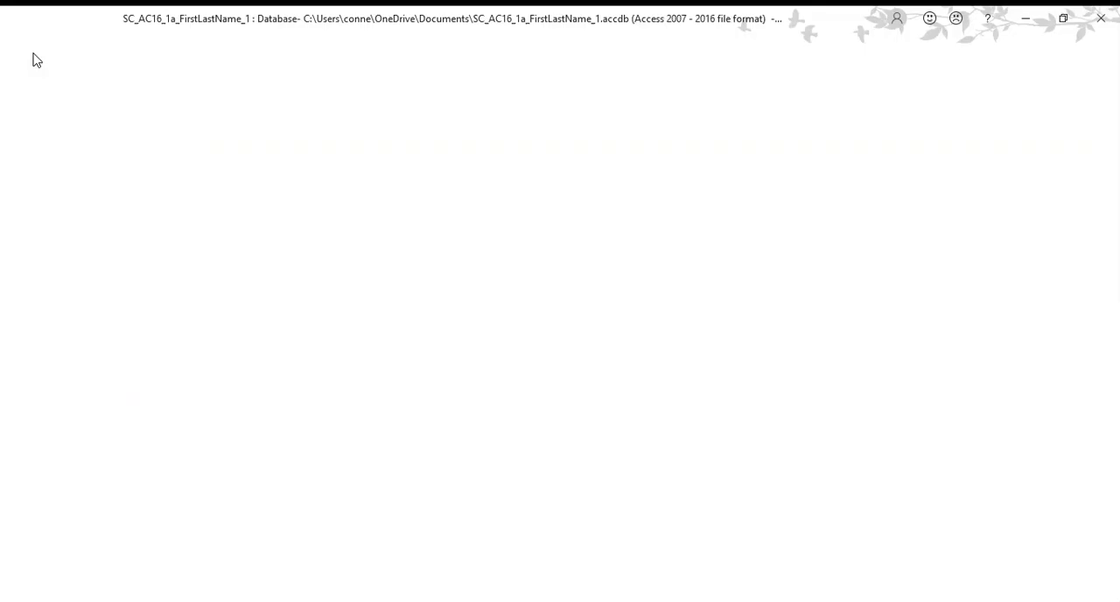
left_click(68, 267)
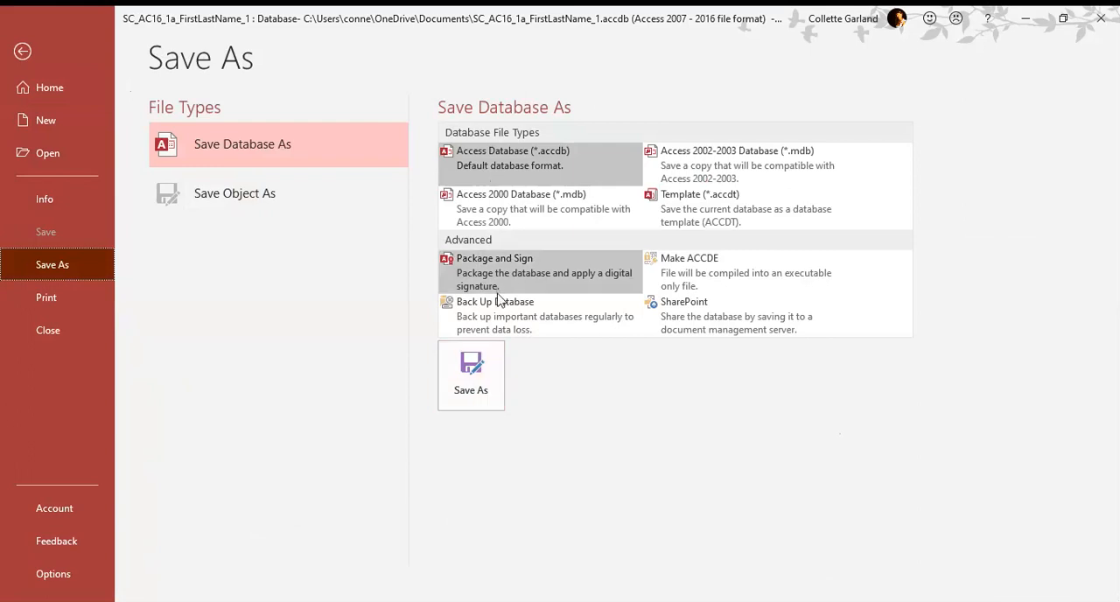
left_click(35, 55)
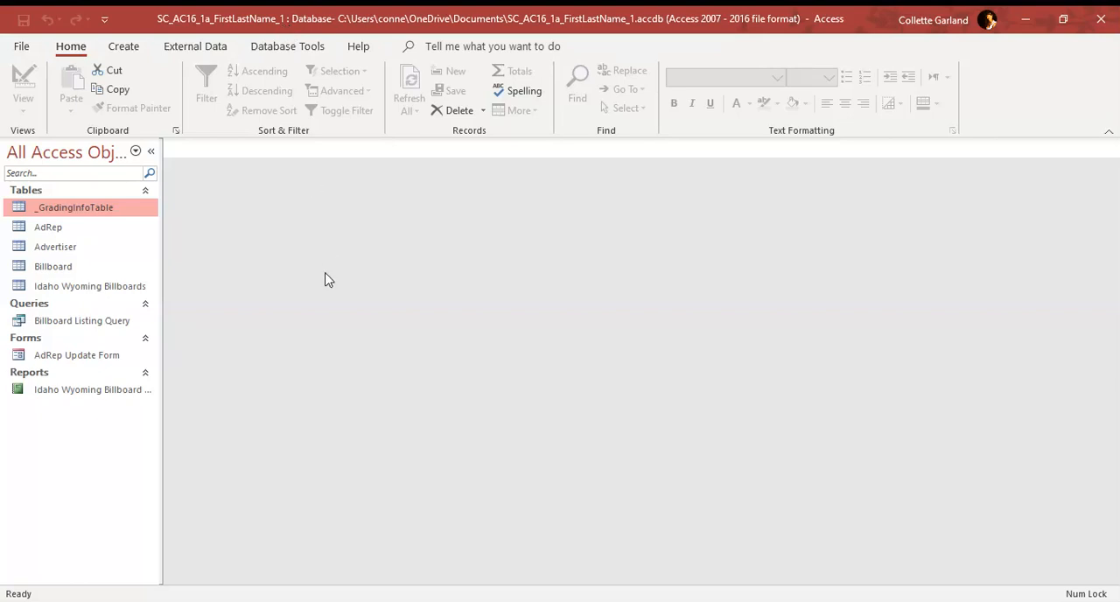
Step: Create a new table and rename its ID field to State
left_click(121, 49)
left_click(88, 118)
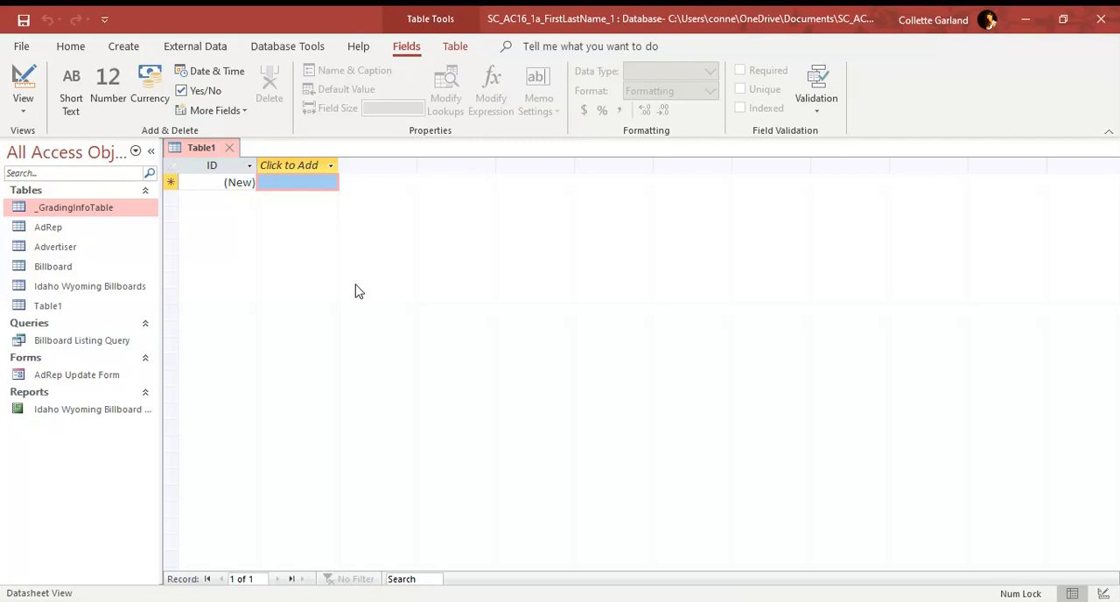
left_click(216, 166)
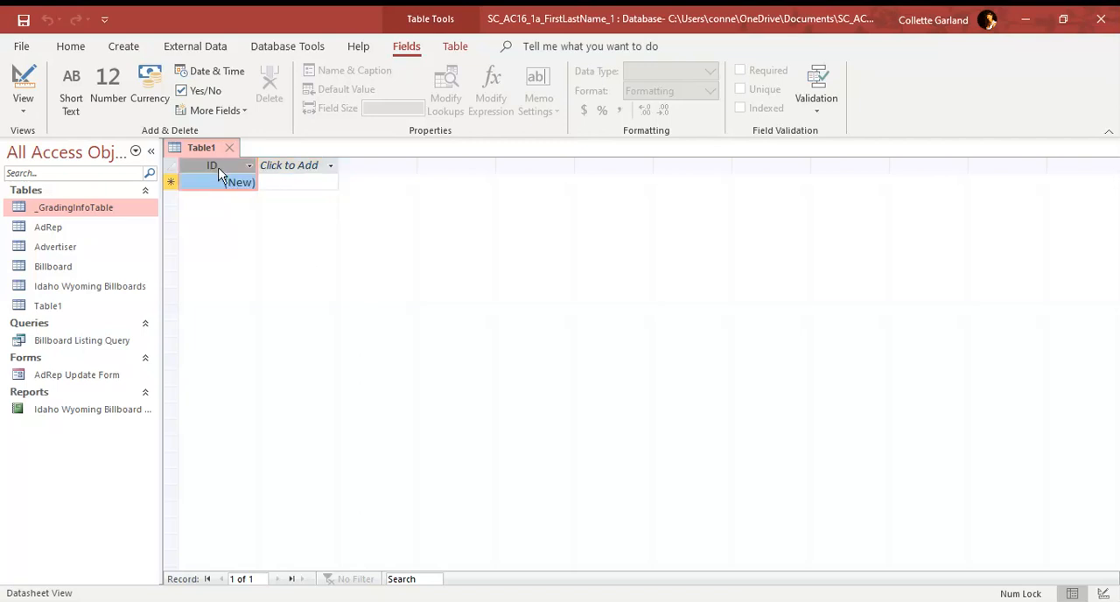
double_click(219, 167)
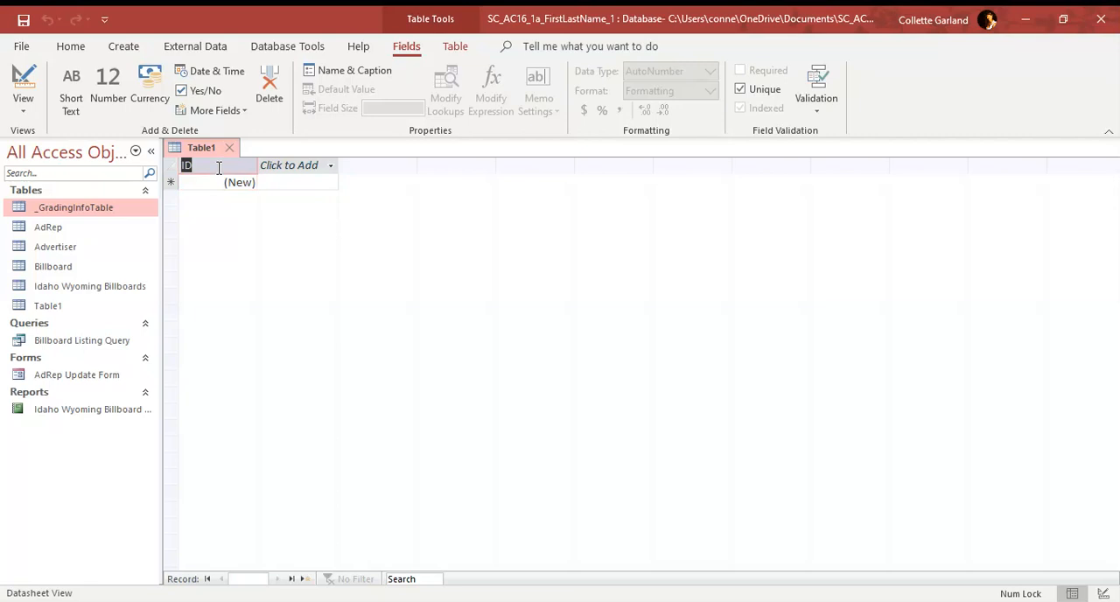
type("State")
key("Return")
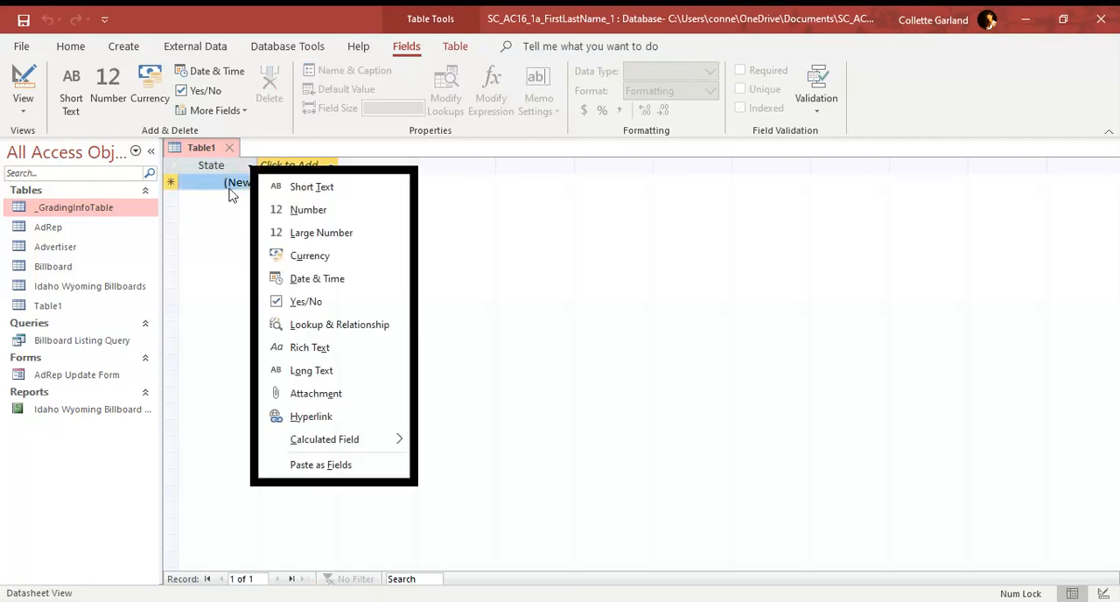
key("Escape")
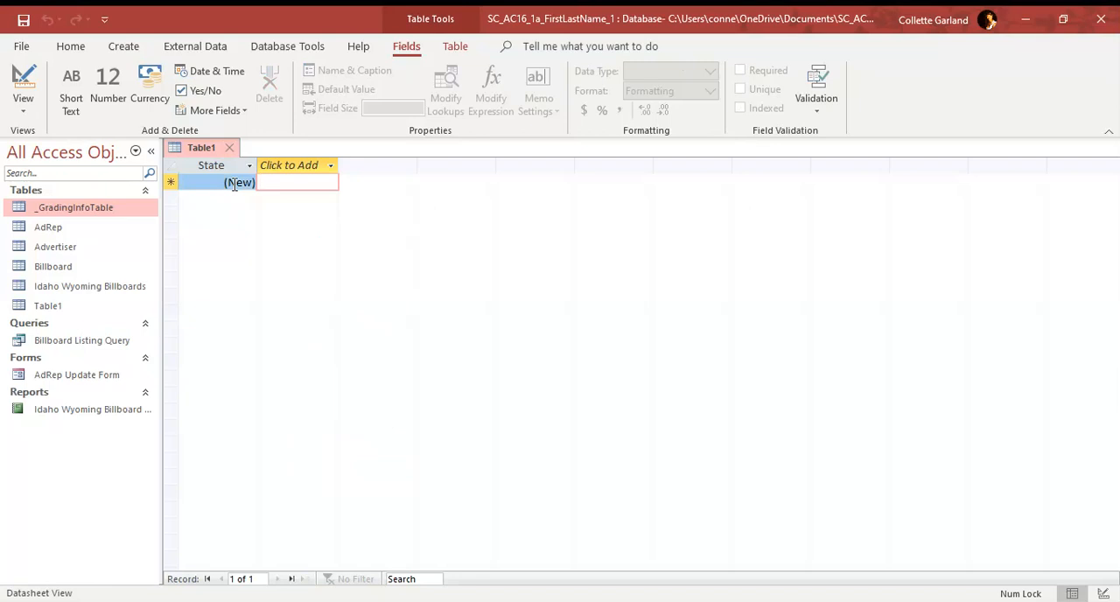
Step: Set the State field's data type to Short Text and its field size to 2
left_click(234, 184)
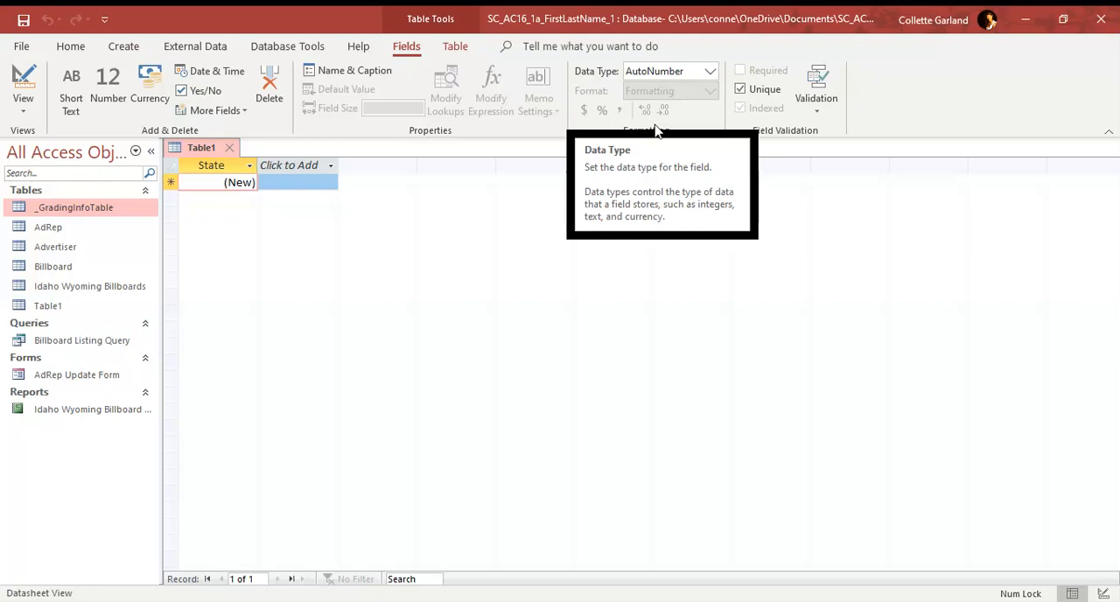
left_click(709, 76)
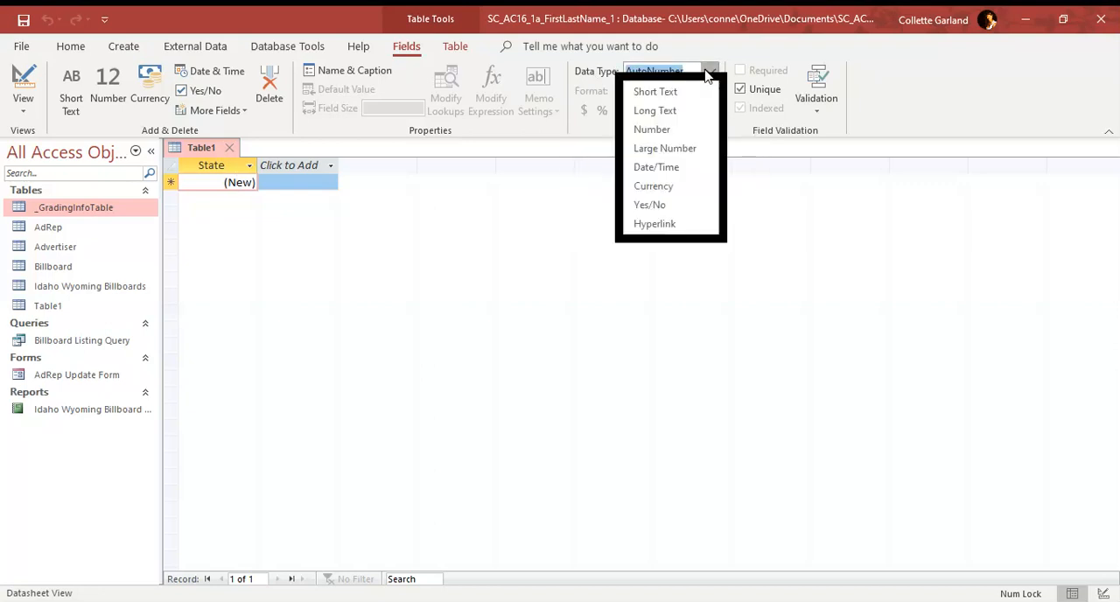
left_click(683, 93)
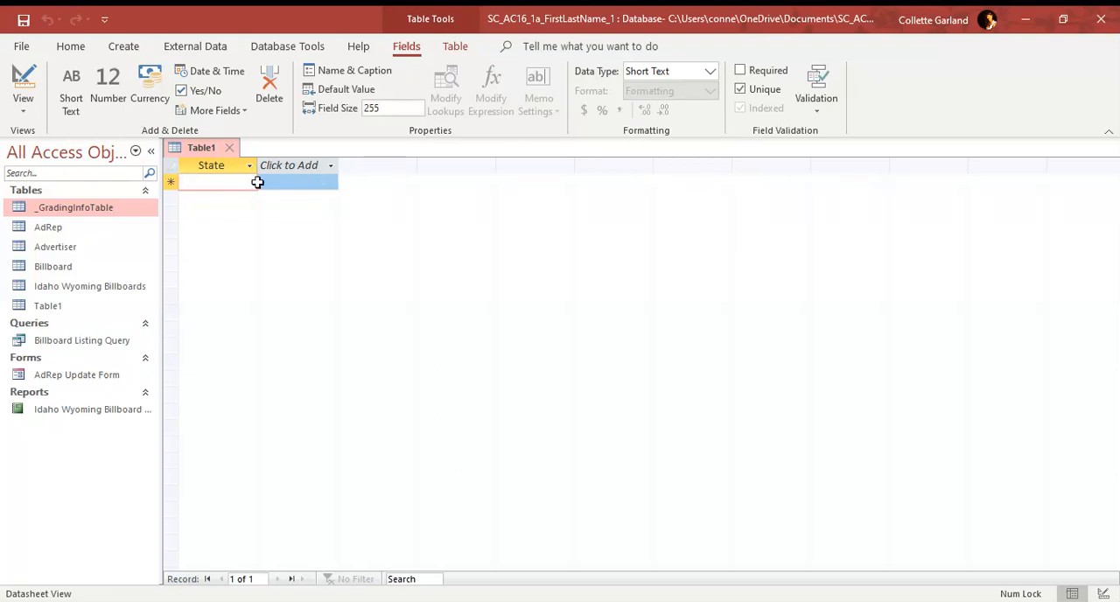
left_click(382, 112)
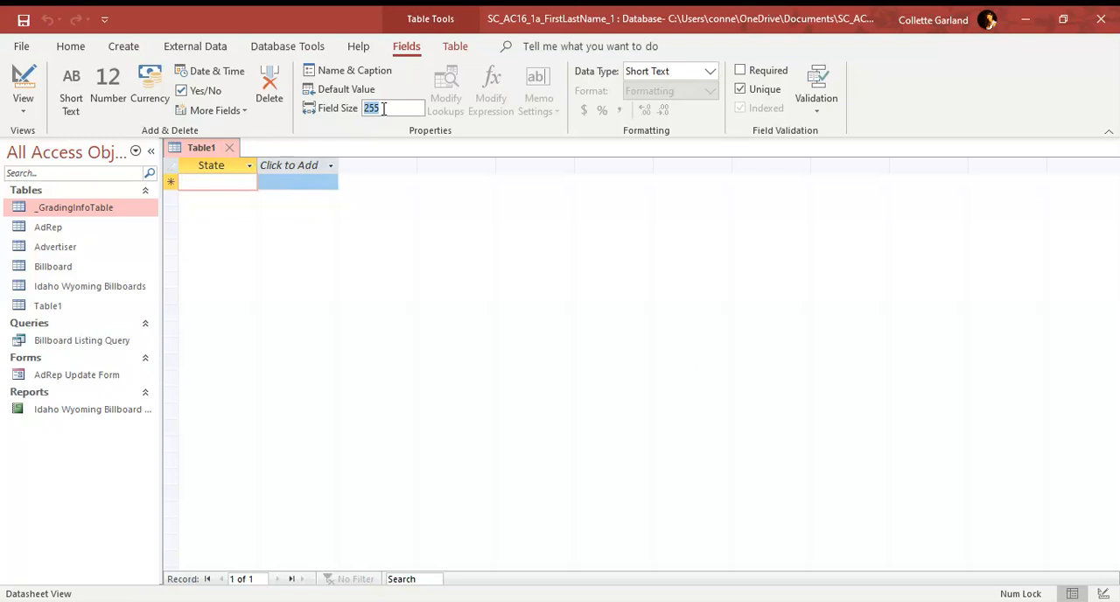
type("2")
Step: Add a second Short Text field named StateName after the State field
left_click(300, 173)
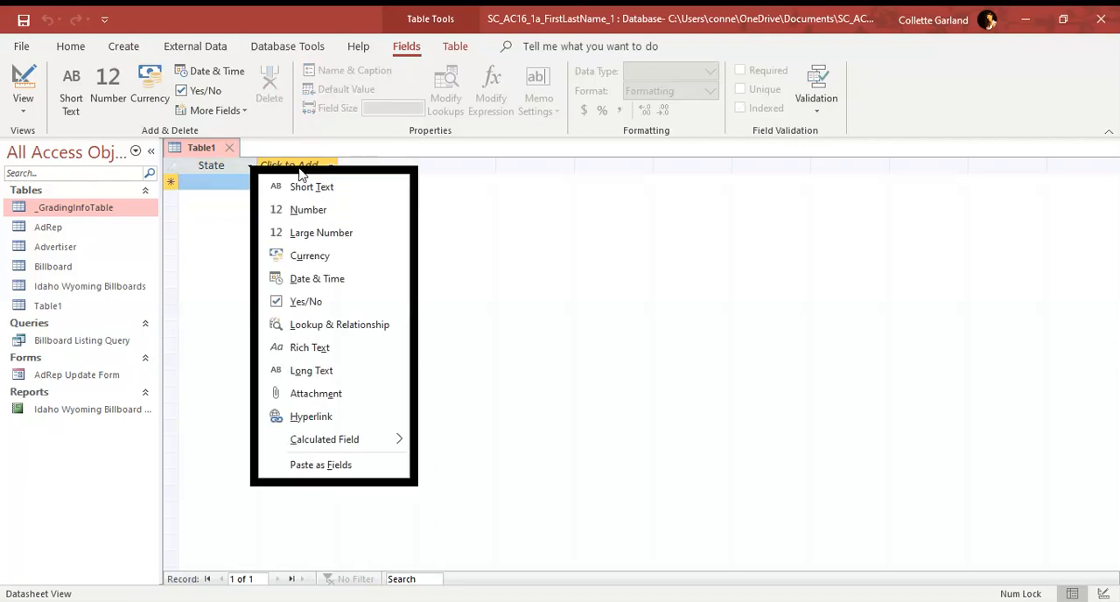
left_click(309, 187)
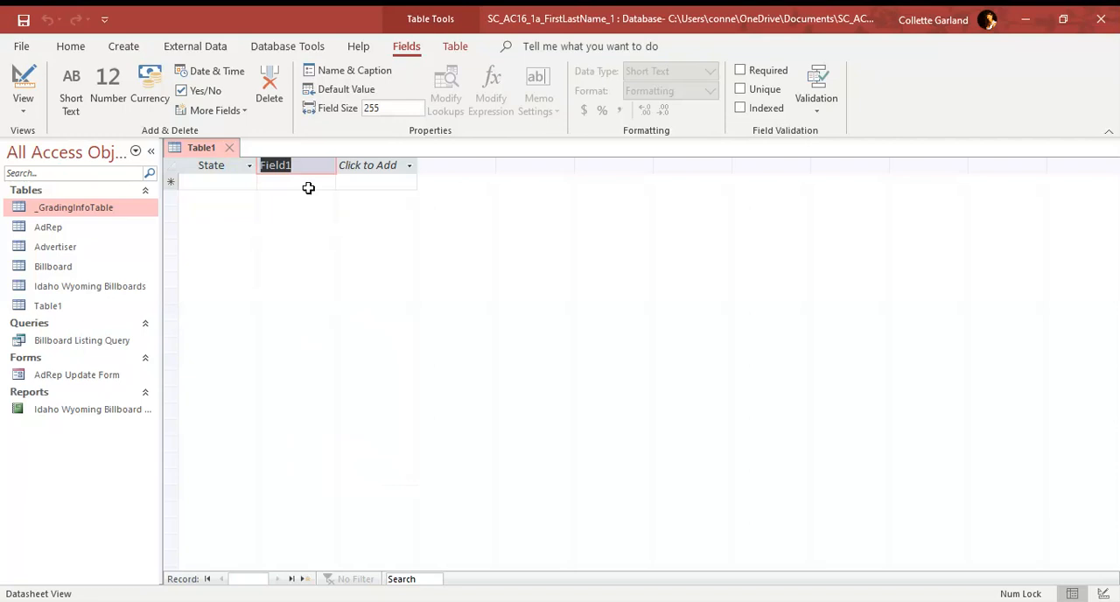
type("StateN")
type("mae")
key("BackSpace")
key("BackSpace")
key("BackSpace")
type("ame")
key("Tab")
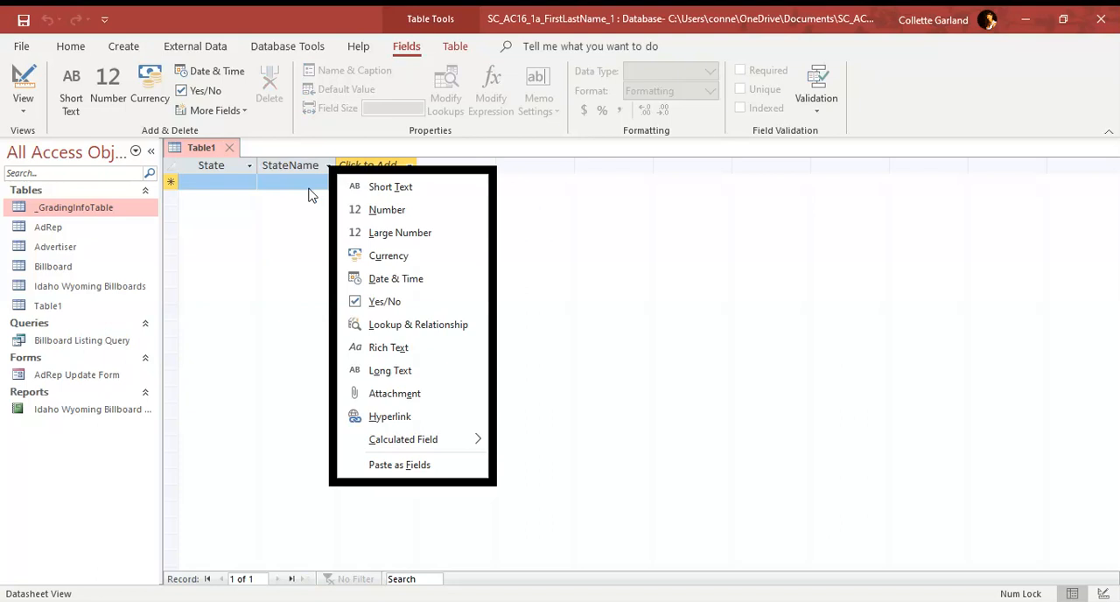
key("Escape")
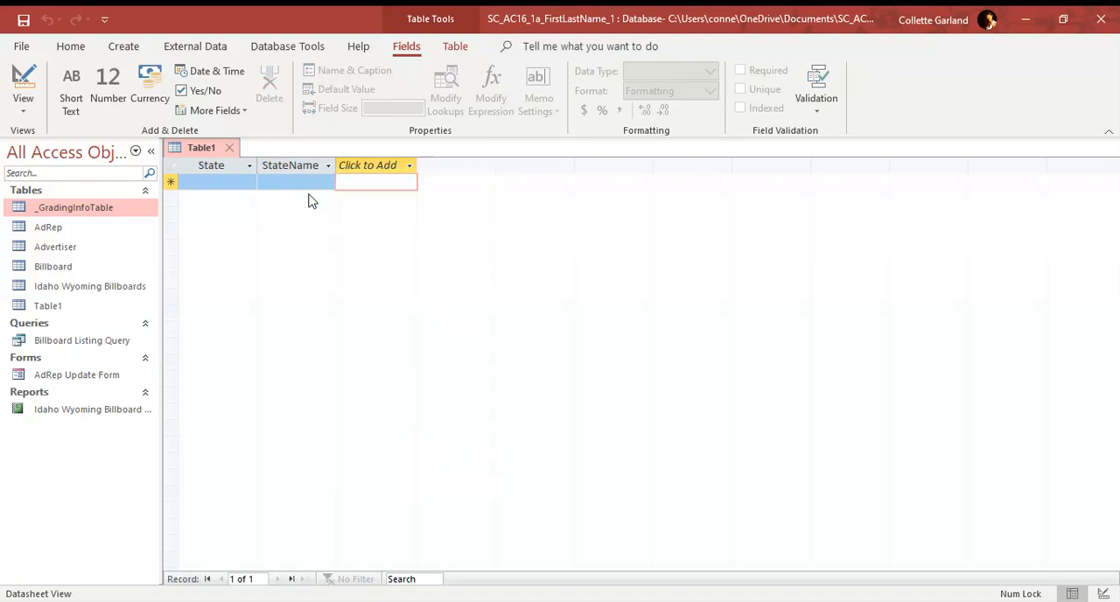
Step: Save the new table under the name States
right_click(205, 150)
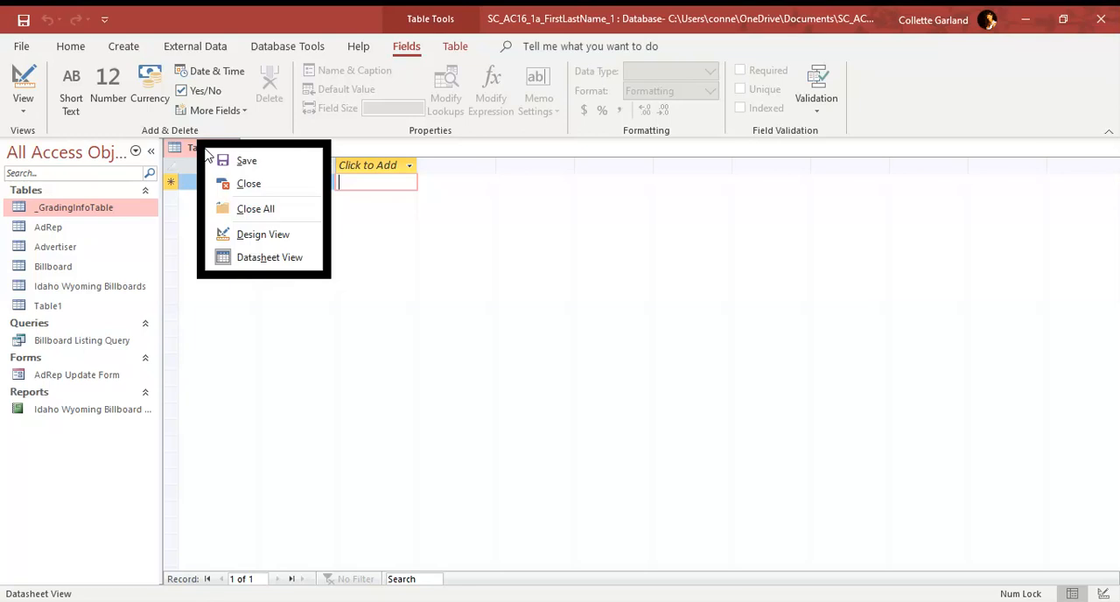
left_click(230, 163)
type("States")
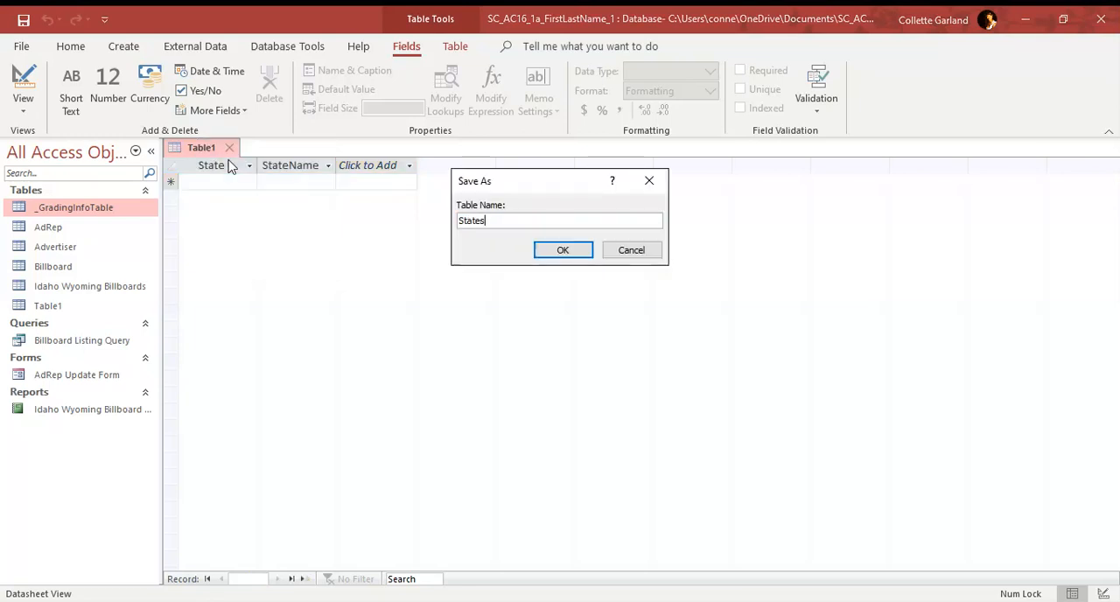
key("Return")
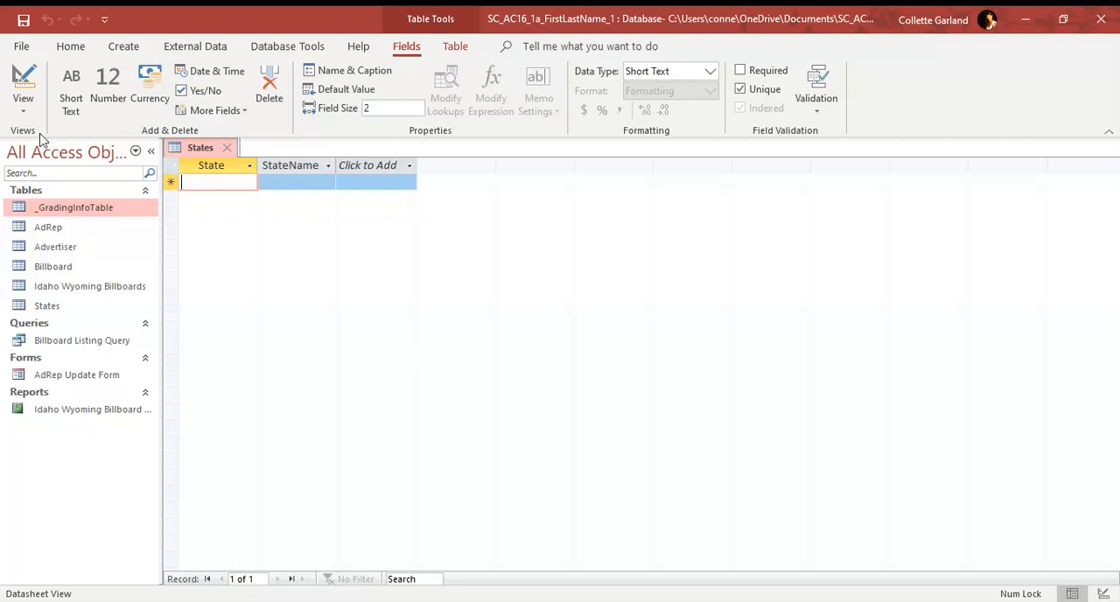
Step: Examine the States table's field names, data types and properties in Design View, then return to Datasheet View
left_click(23, 109)
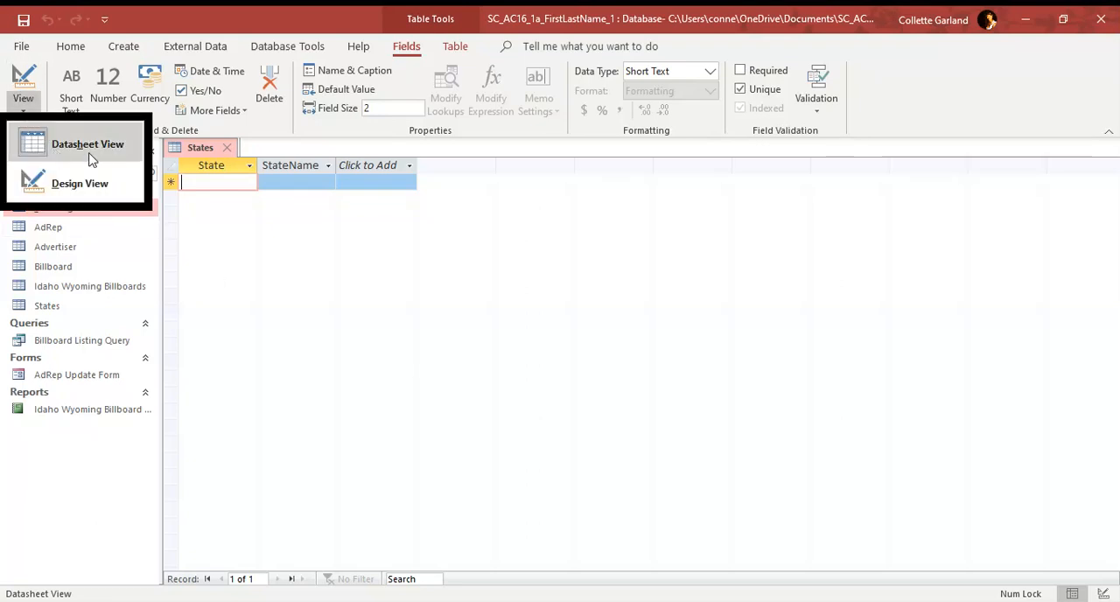
left_click(96, 186)
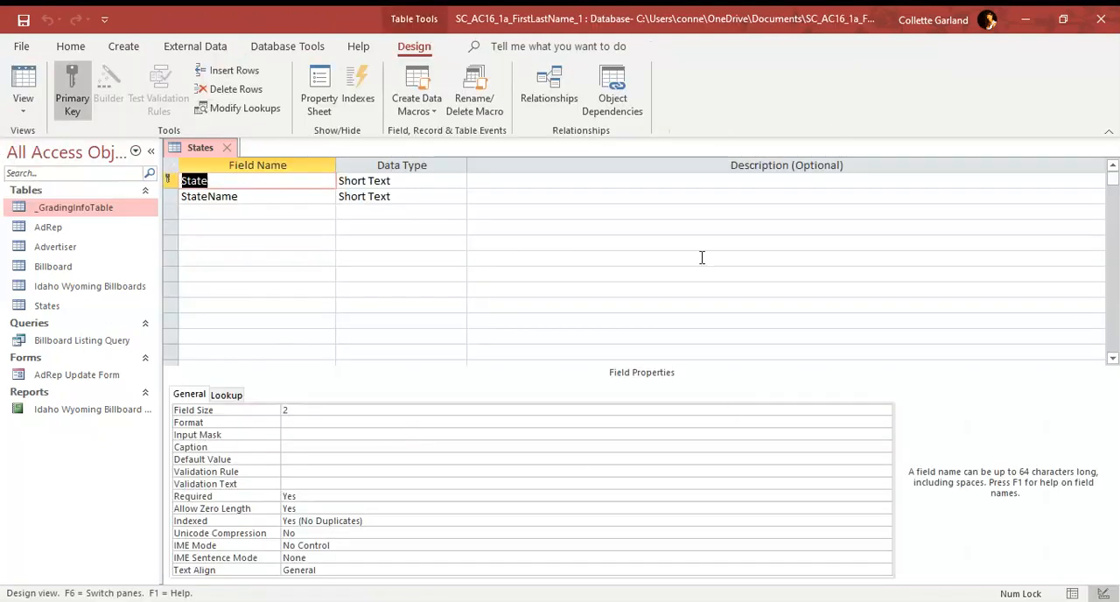
left_click(23, 105)
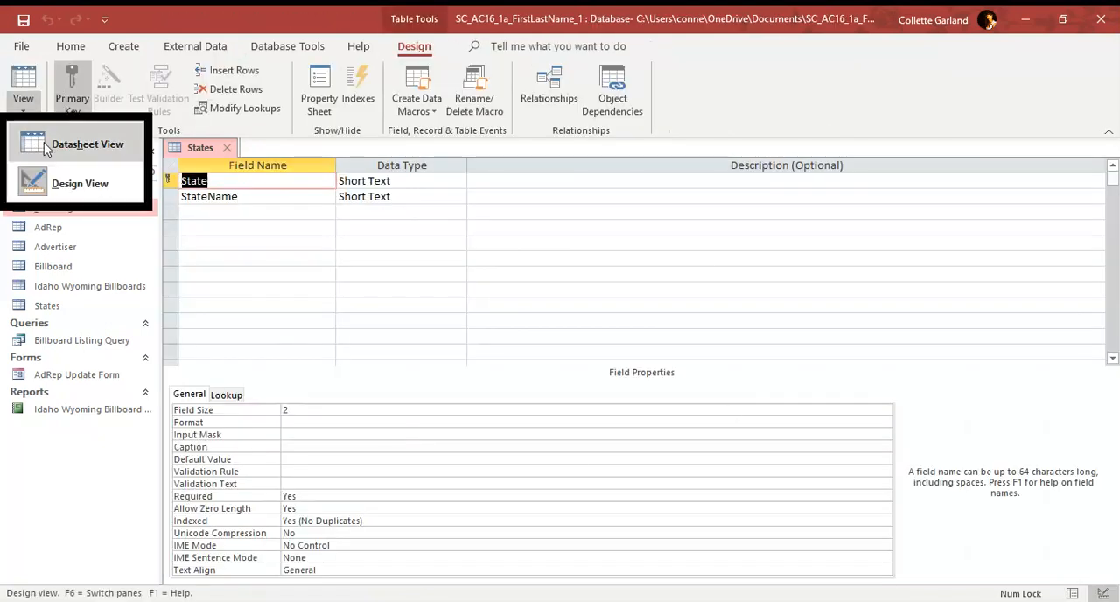
left_click(96, 146)
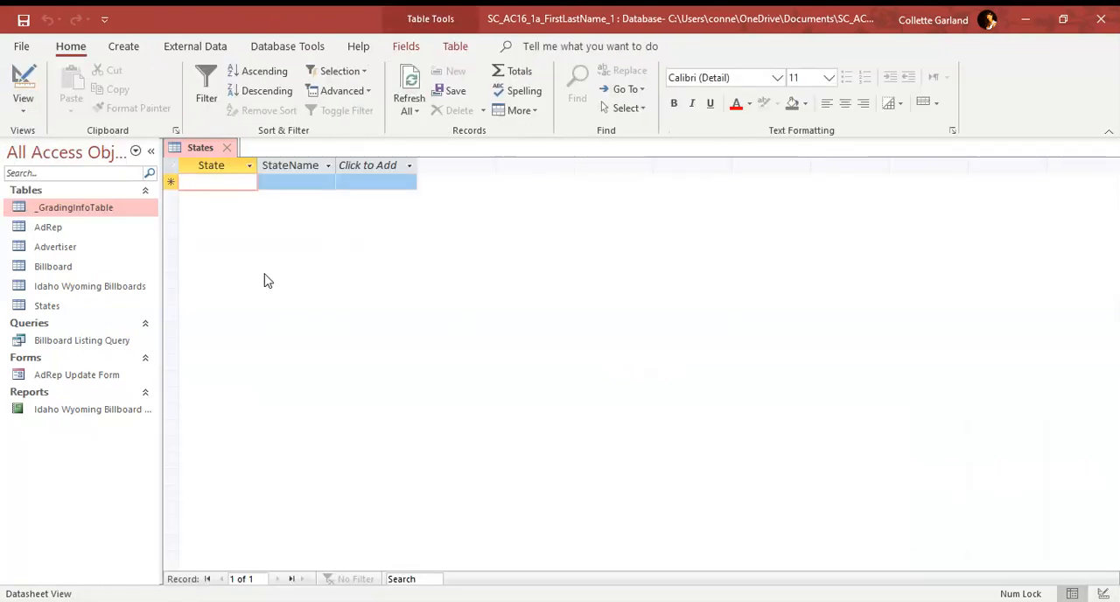
left_click(33, 87)
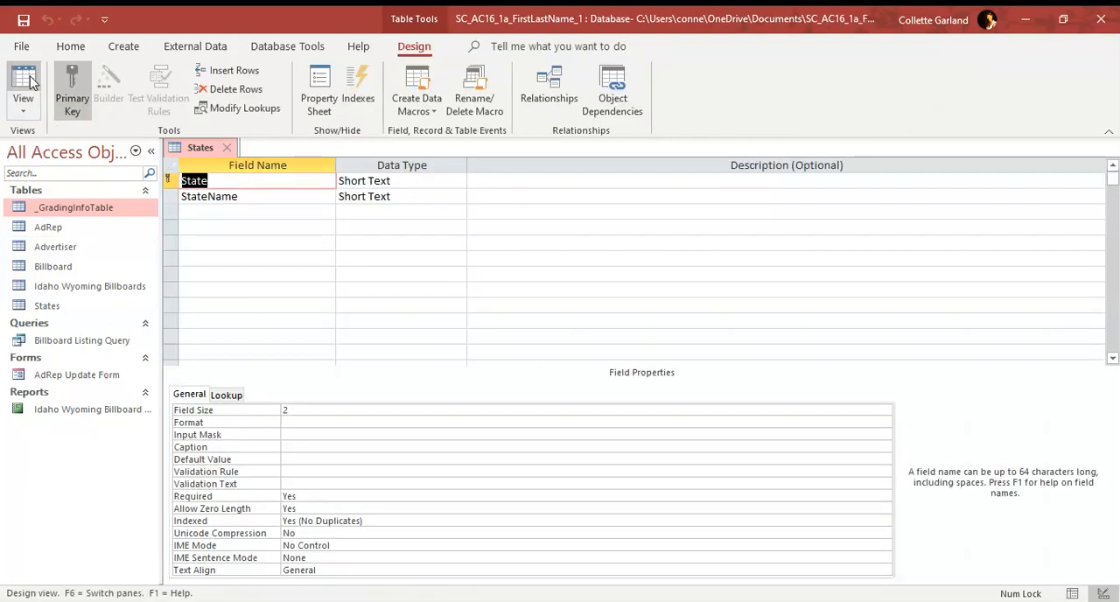
left_click(32, 82)
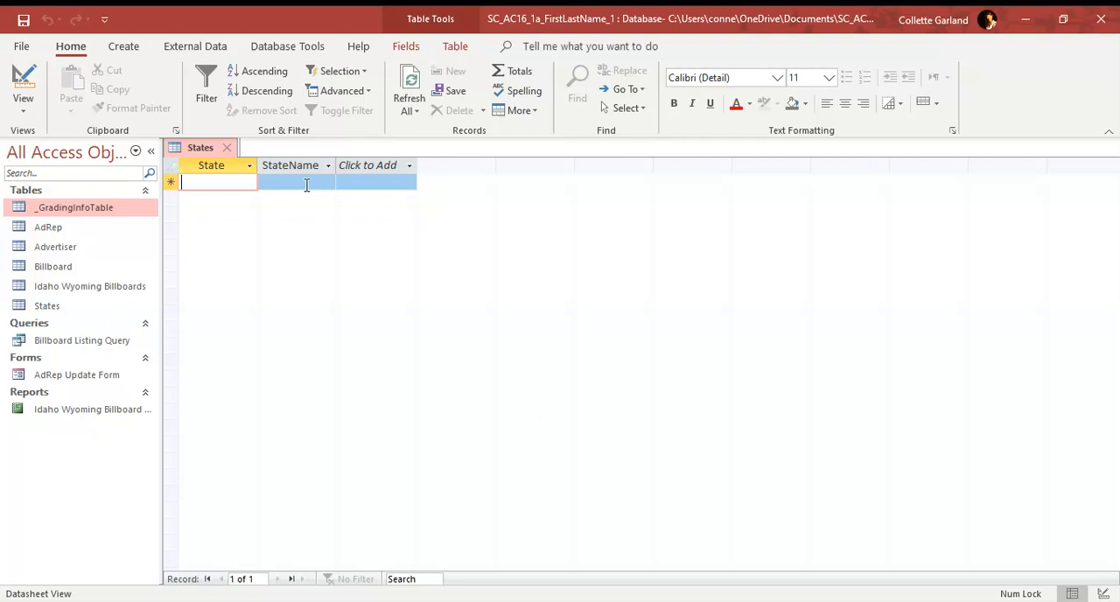
Step: Enter the first two records in the States table: ID with Idaho, and OR with Oregon
type("ID")
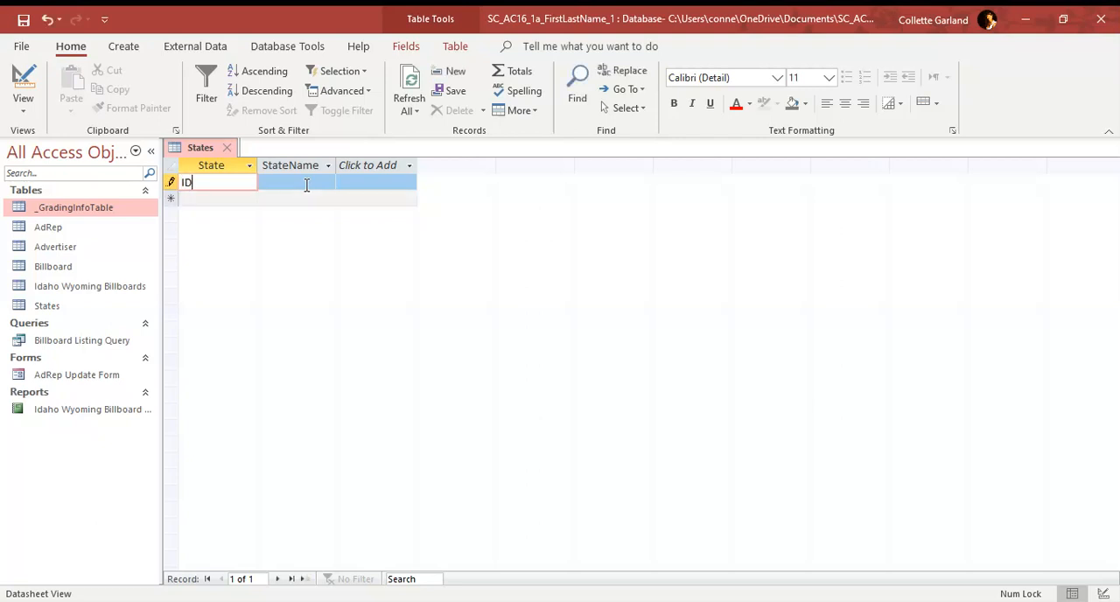
key("Tab")
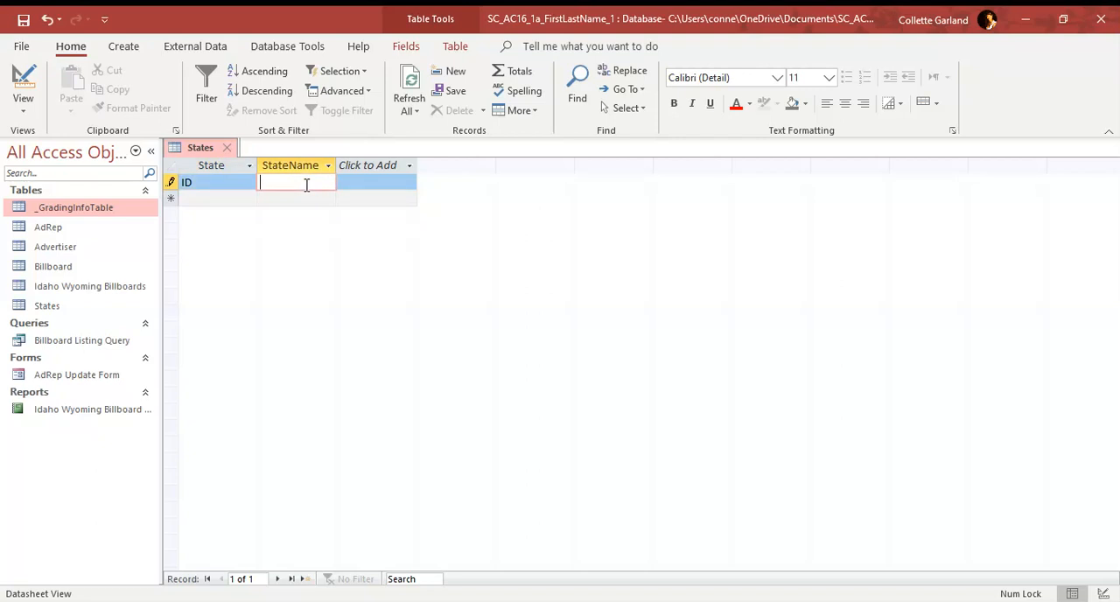
type("Idaho")
key("Down")
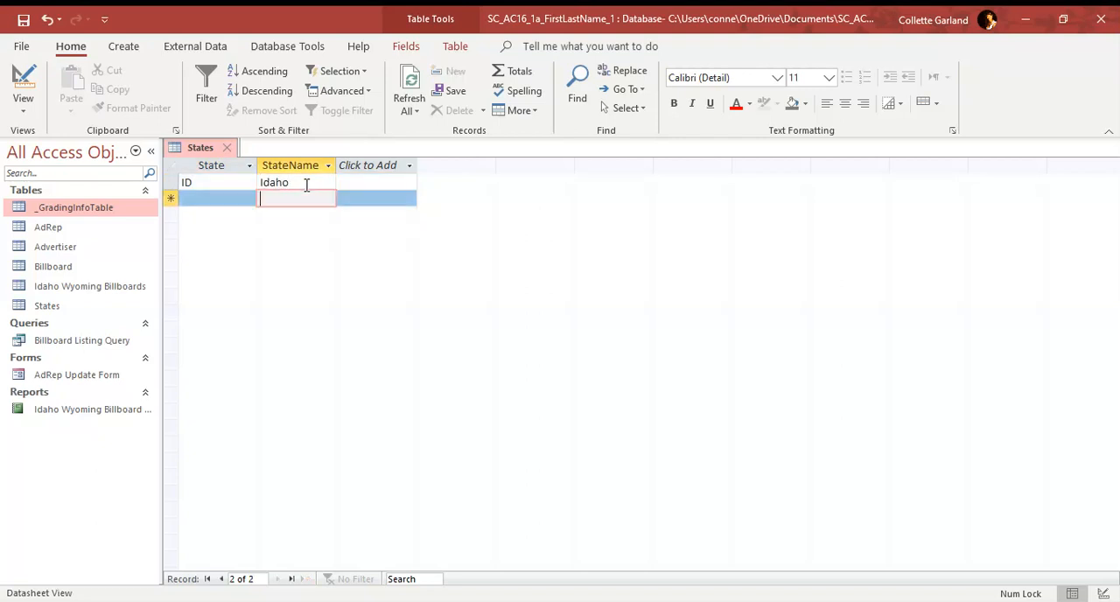
key("shift+Tab")
type("OR")
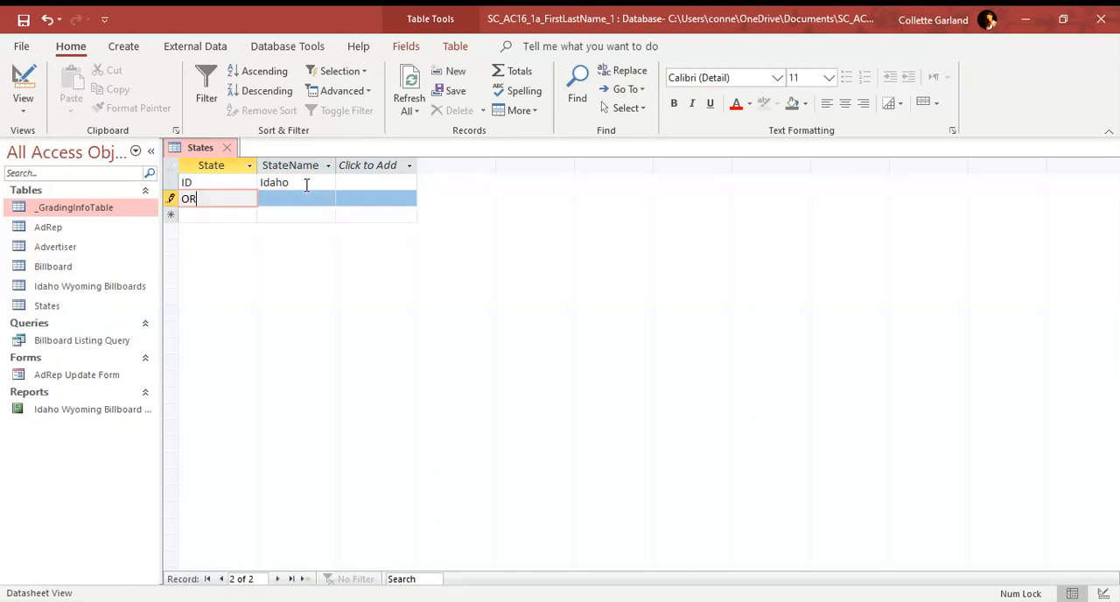
key("Tab")
type("Oregon")
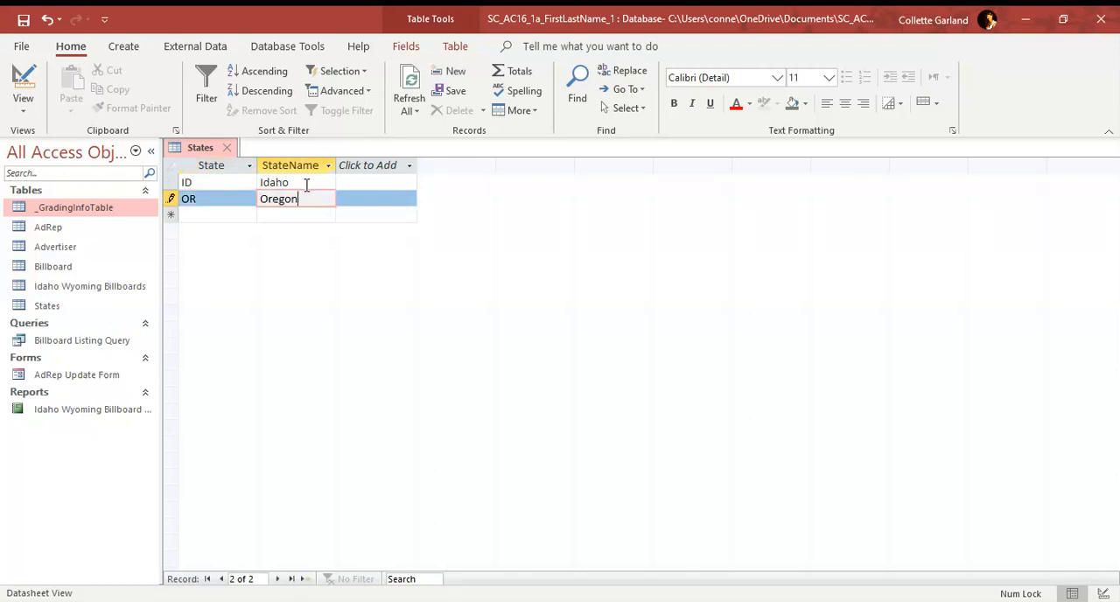
key("Tab")
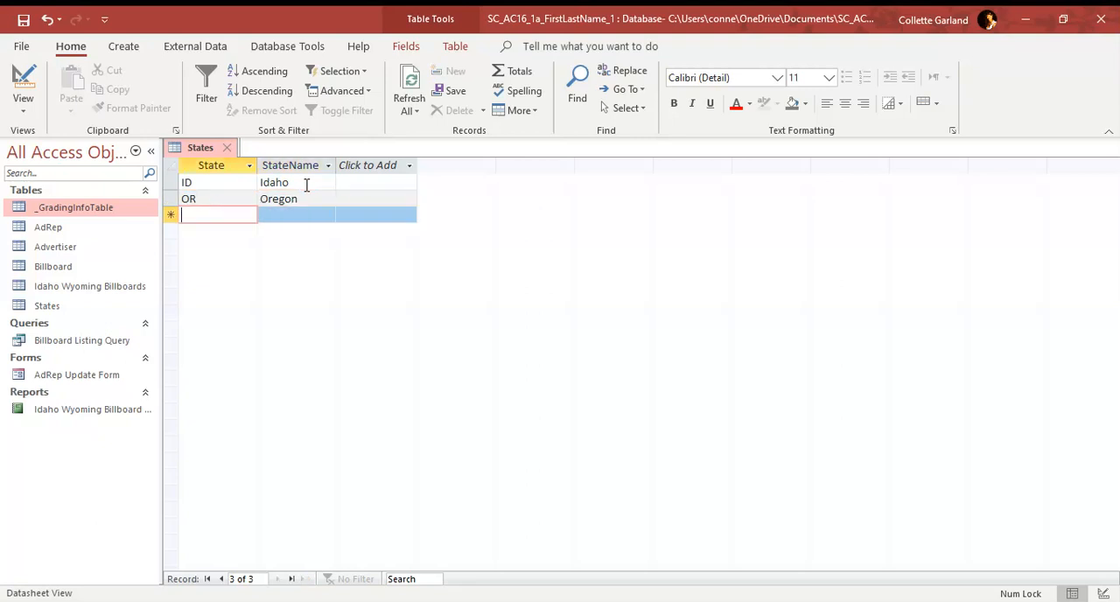
Step: Add two more records to the States table: WA with Washington, and WY with Wyoming
type("WA")
key("Tab")
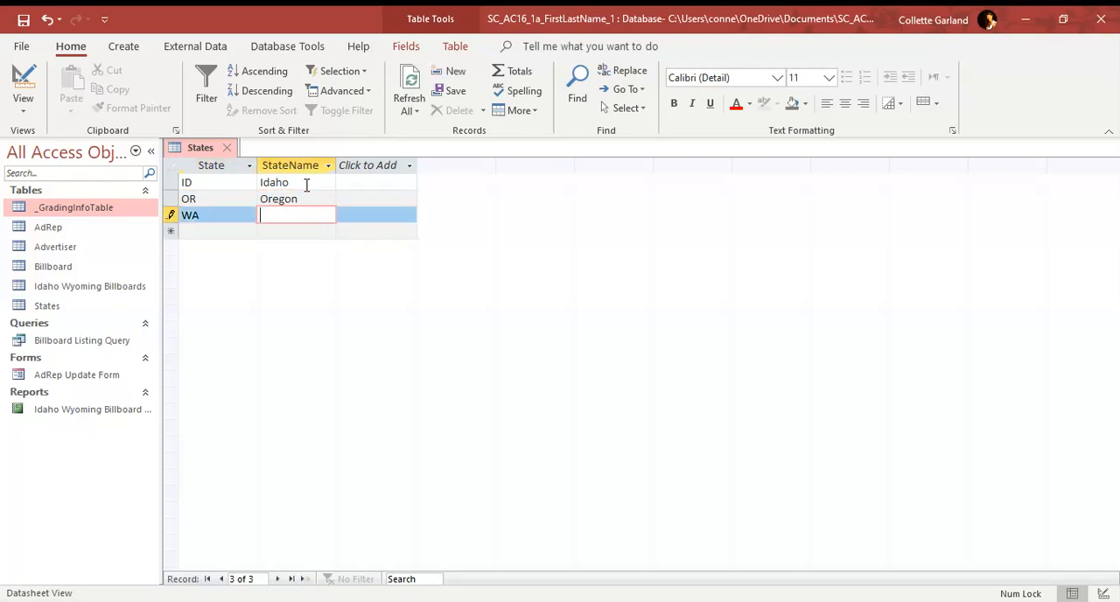
type("Washington")
key("Tab")
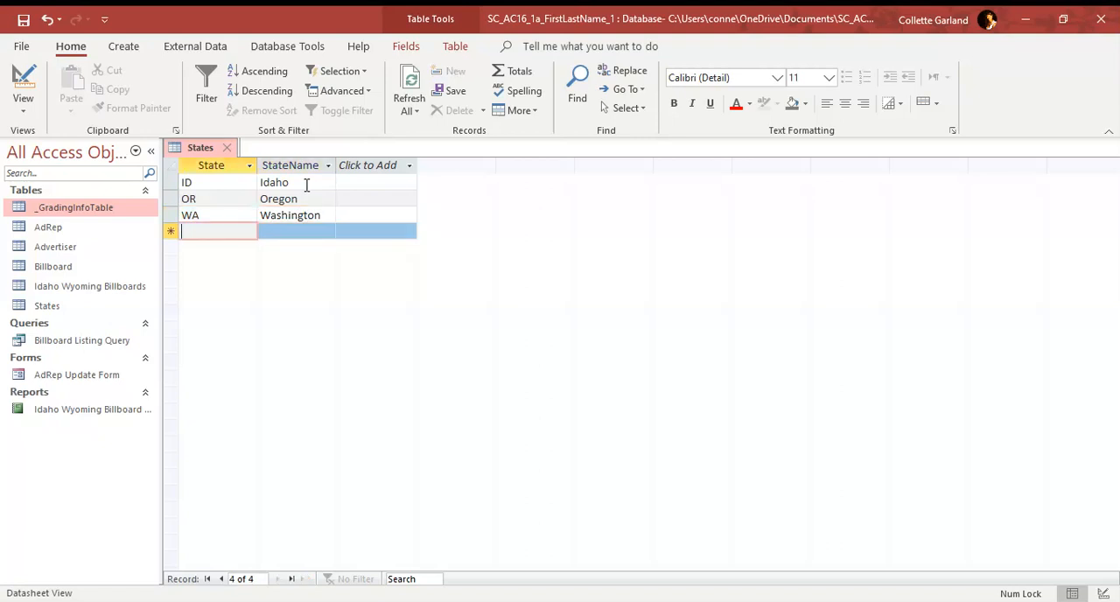
type("WY")
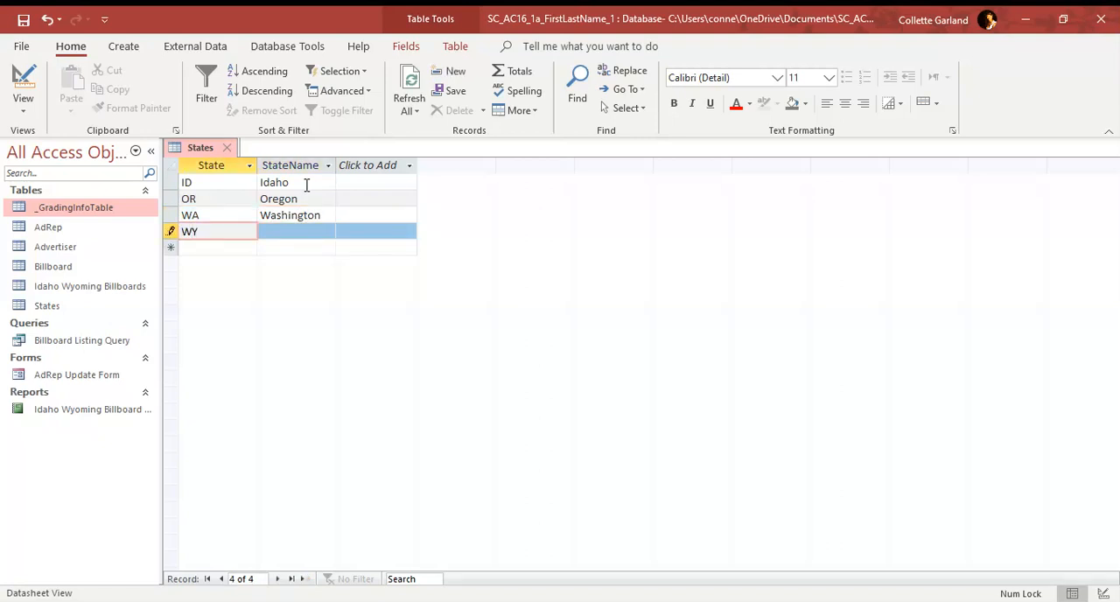
key("Tab")
type("W")
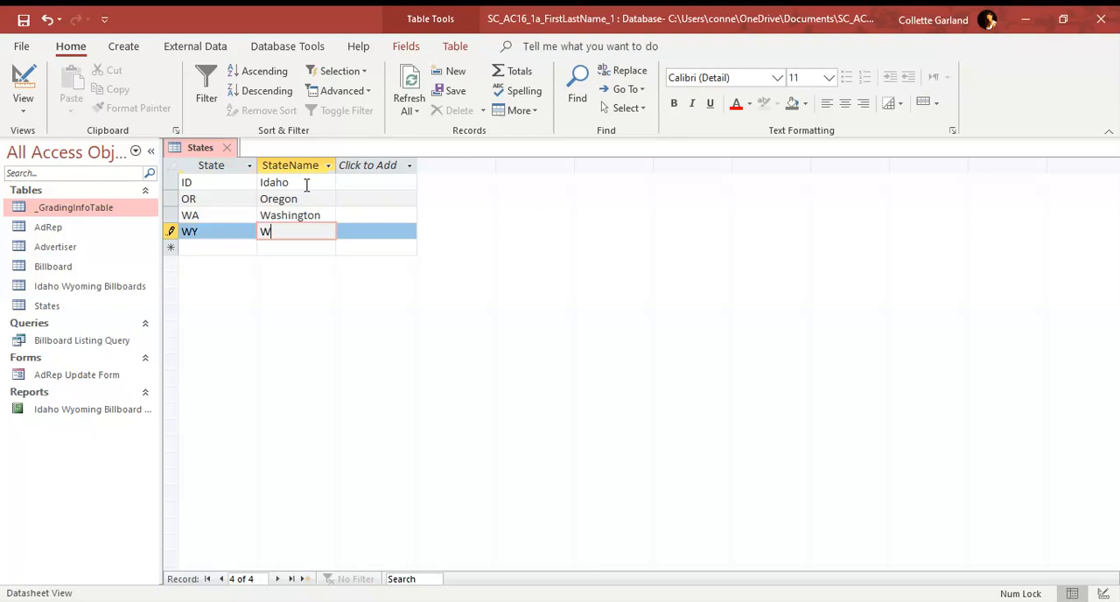
type("yoming")
key("Down")
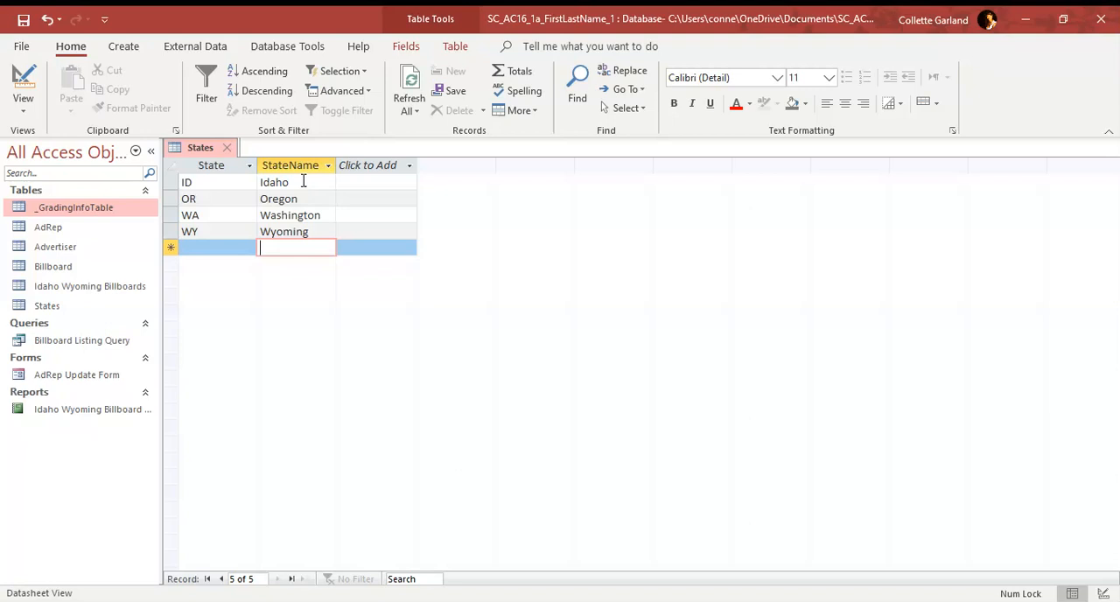
Step: Save the States table and close it
right_click(202, 148)
left_click(218, 163)
left_click(228, 150)
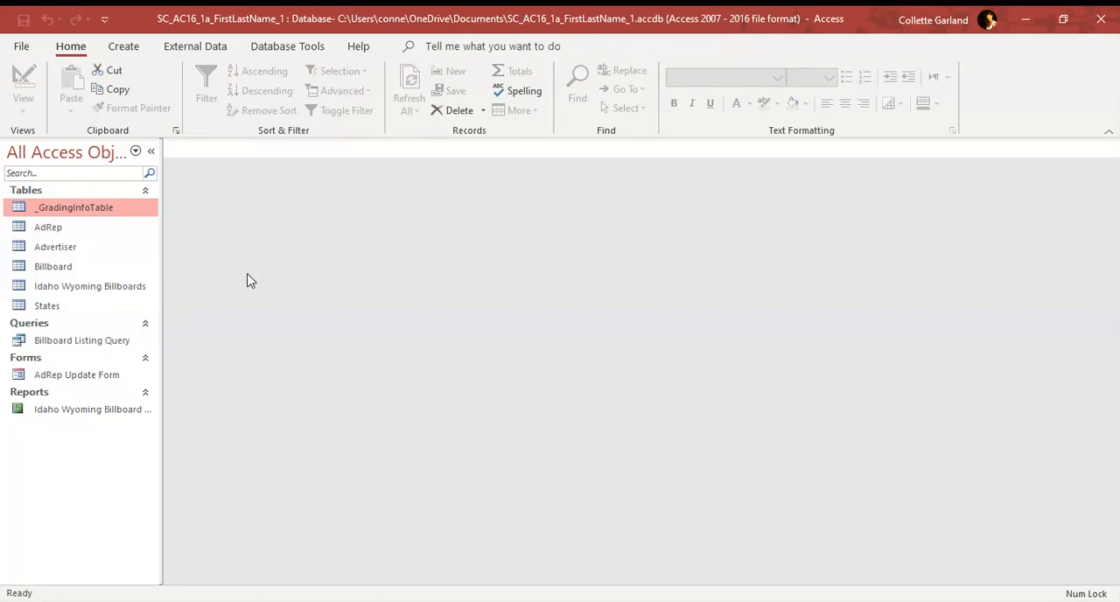
Step: Open the AdRep table and add a Date & Time field named DateHired after the Salary field
double_click(53, 229)
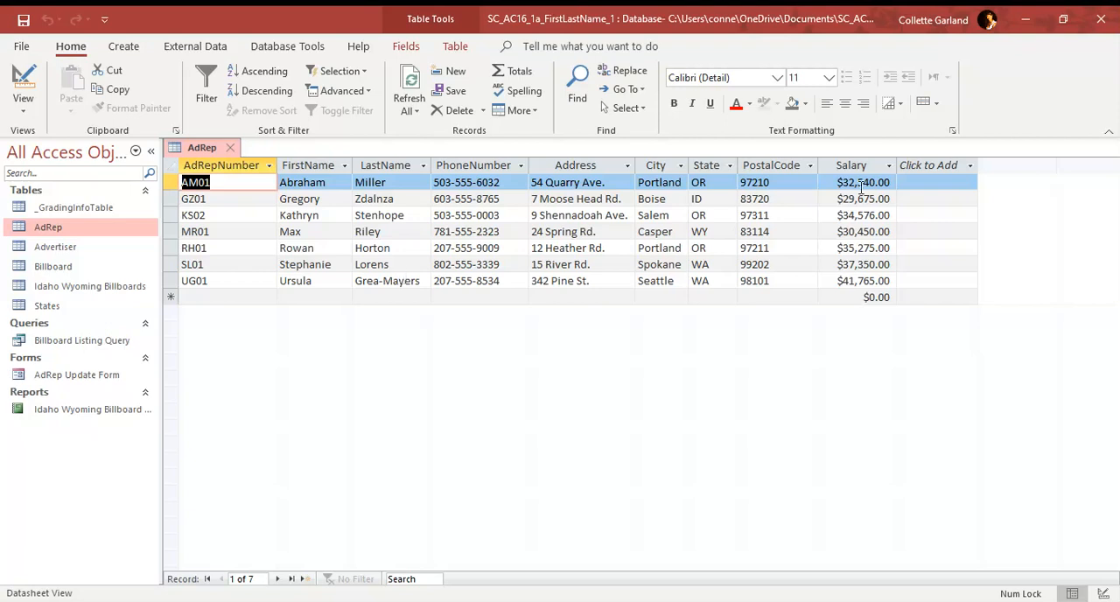
left_click(921, 174)
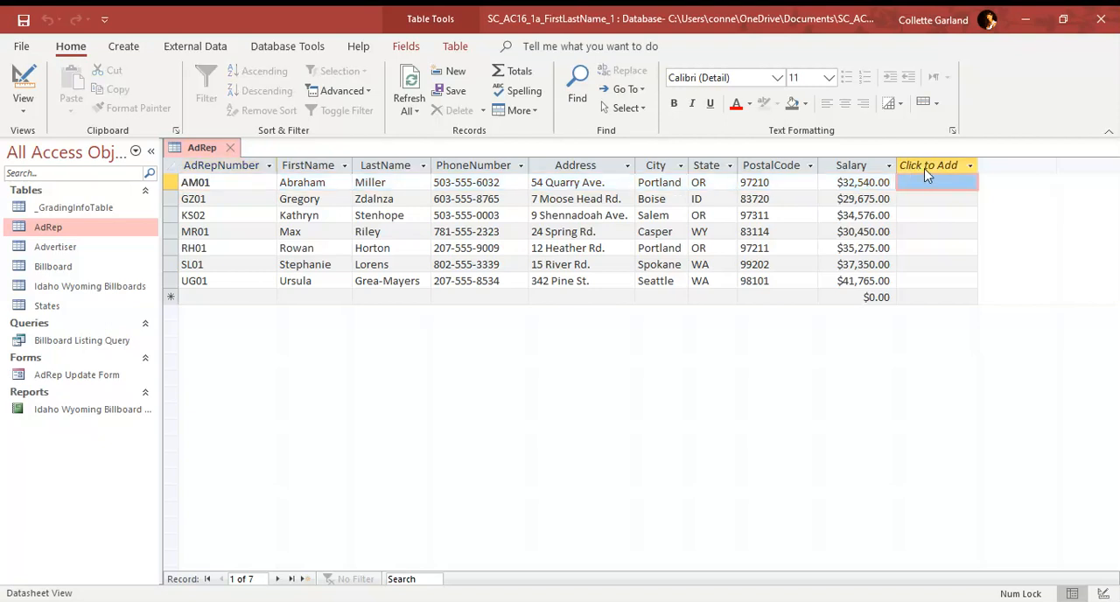
left_click(950, 255)
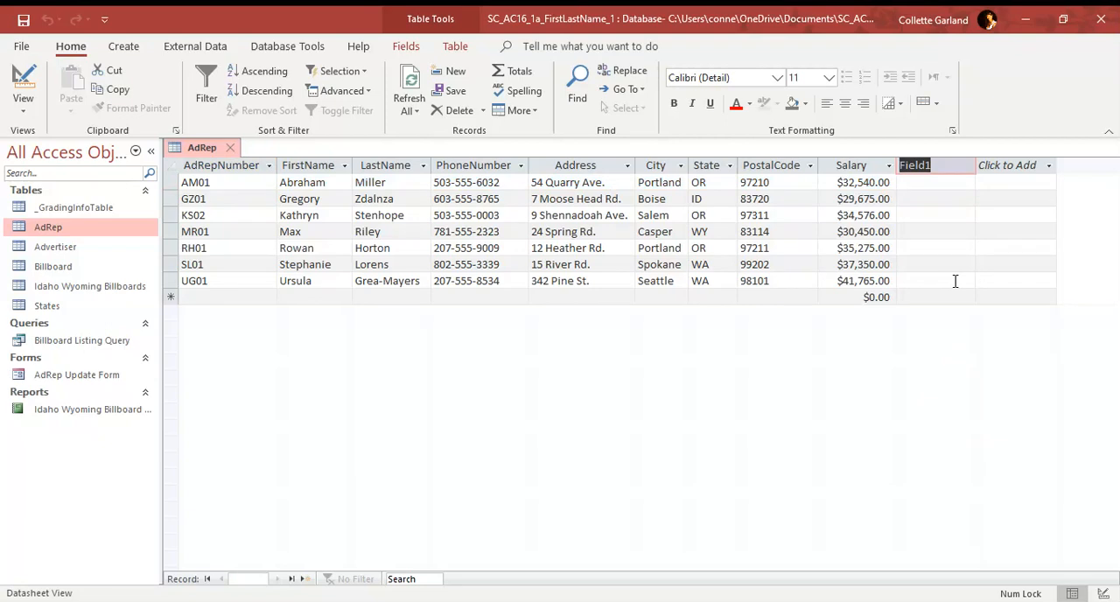
type("DateHired")
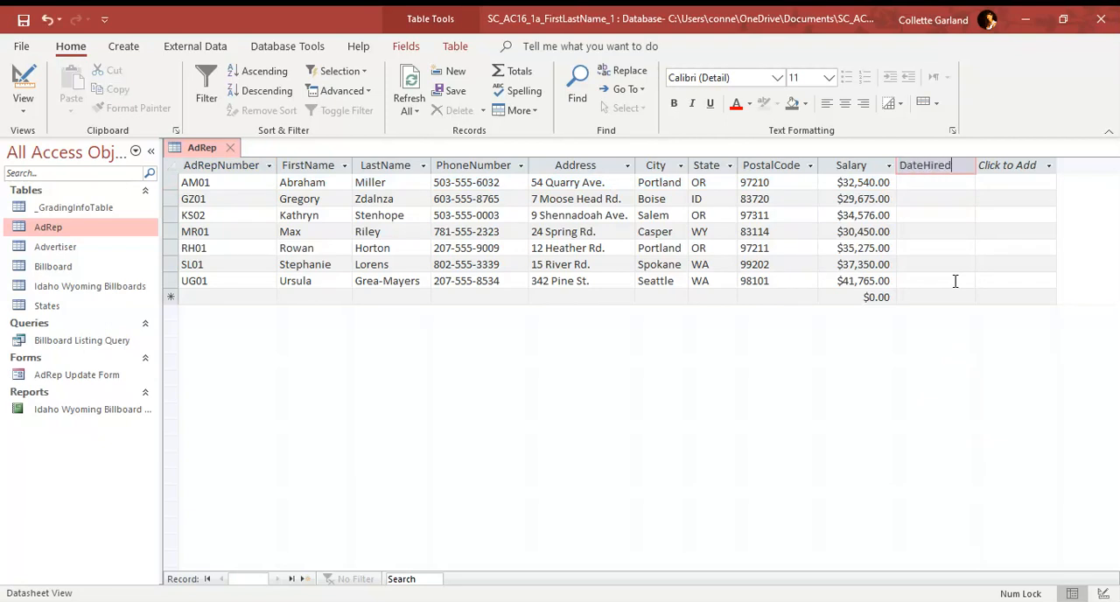
key("Tab")
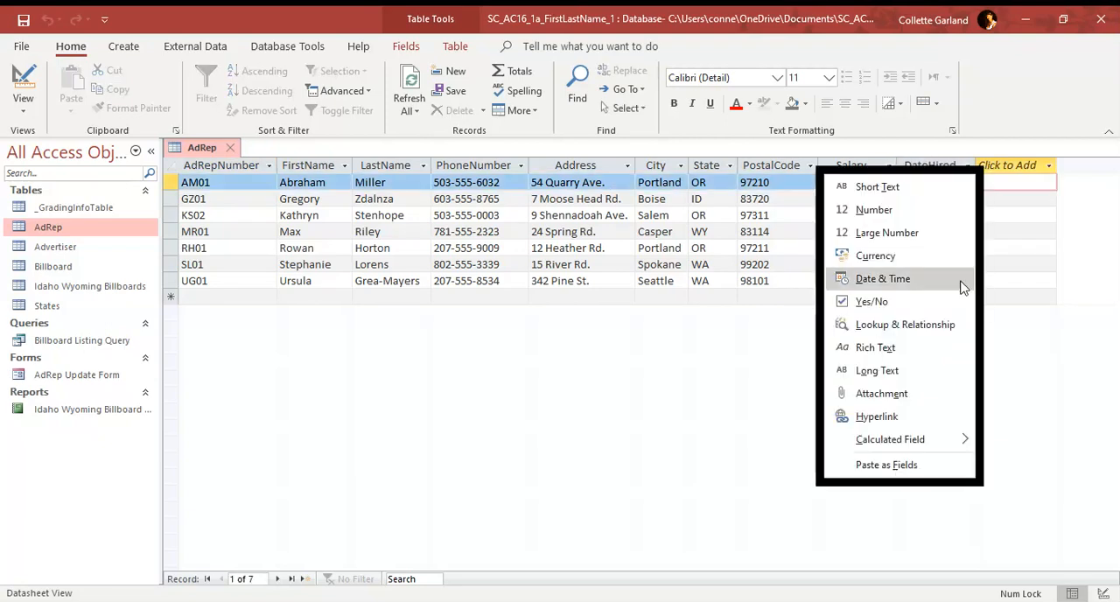
Step: Move the DateHired field so it sits between PostalCode and Salary in the AdRep table
left_click(948, 167)
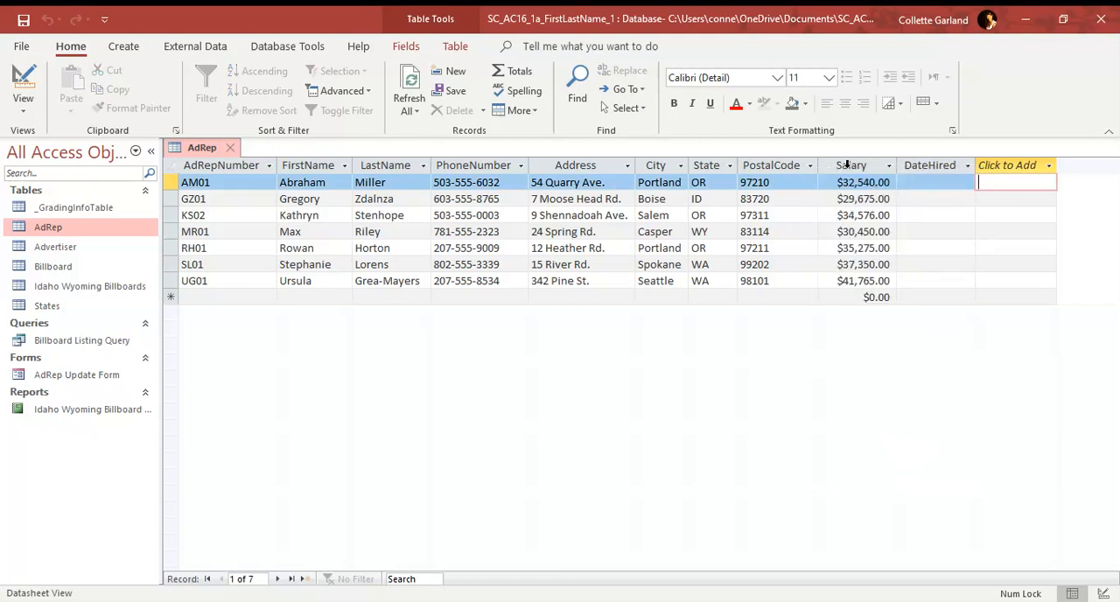
left_click(910, 165)
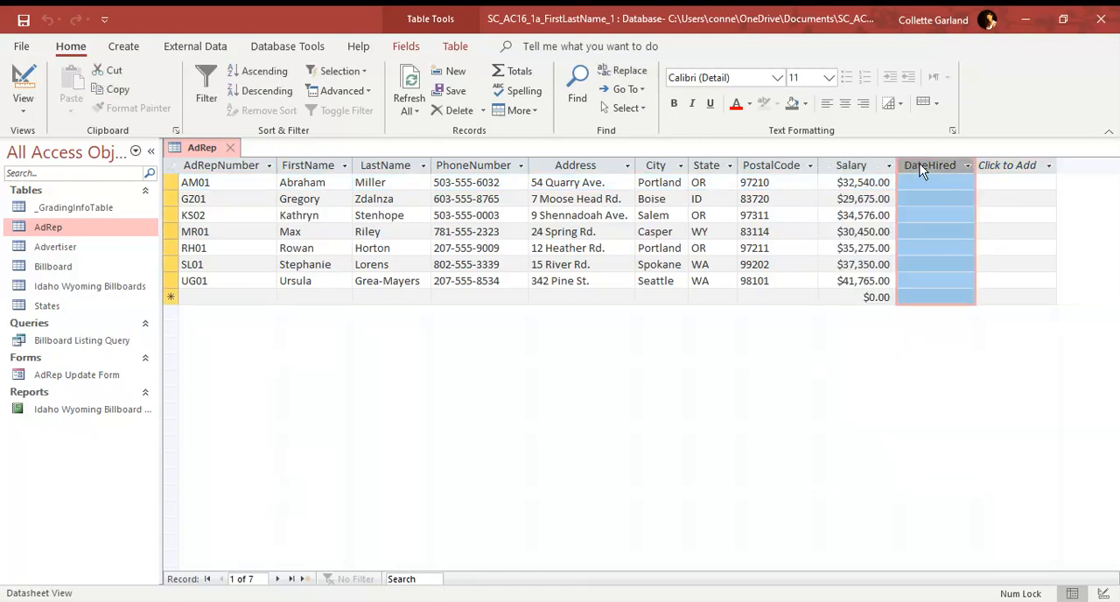
left_click(1006, 166)
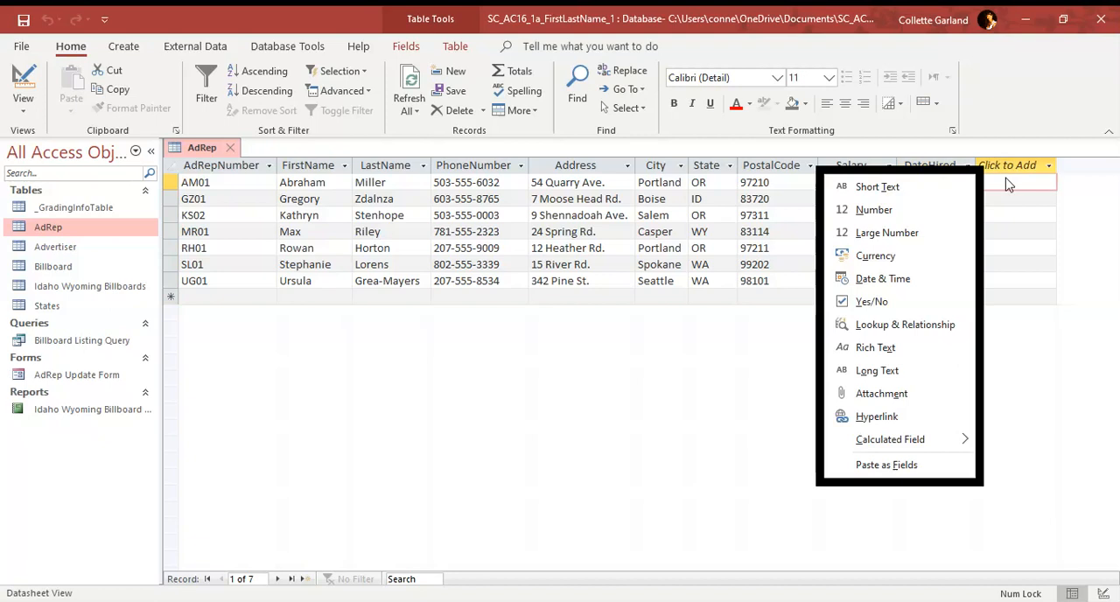
key("Escape")
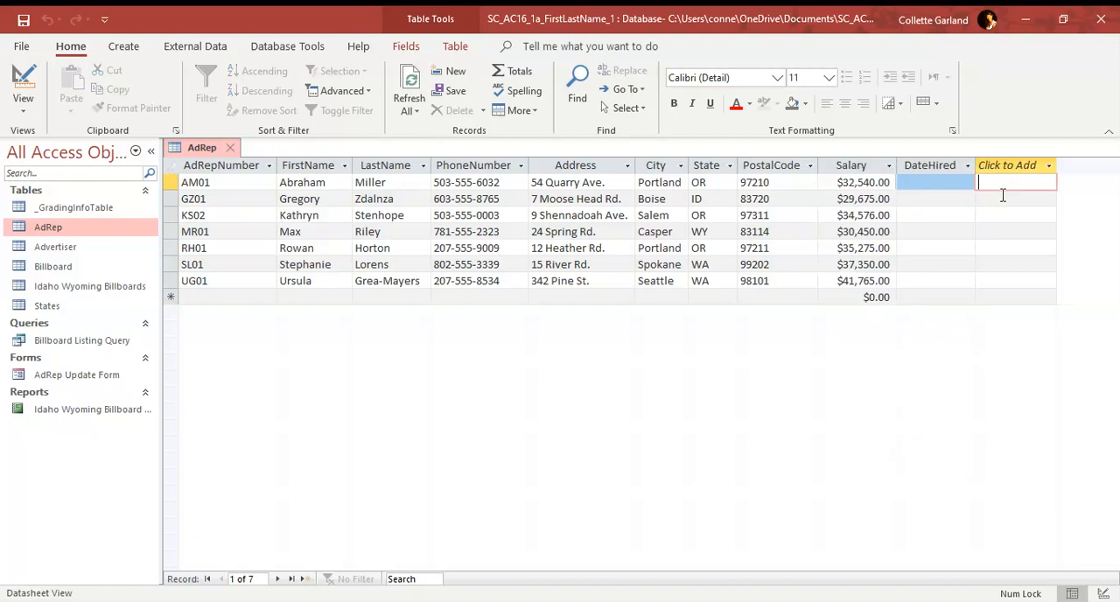
left_click(937, 166)
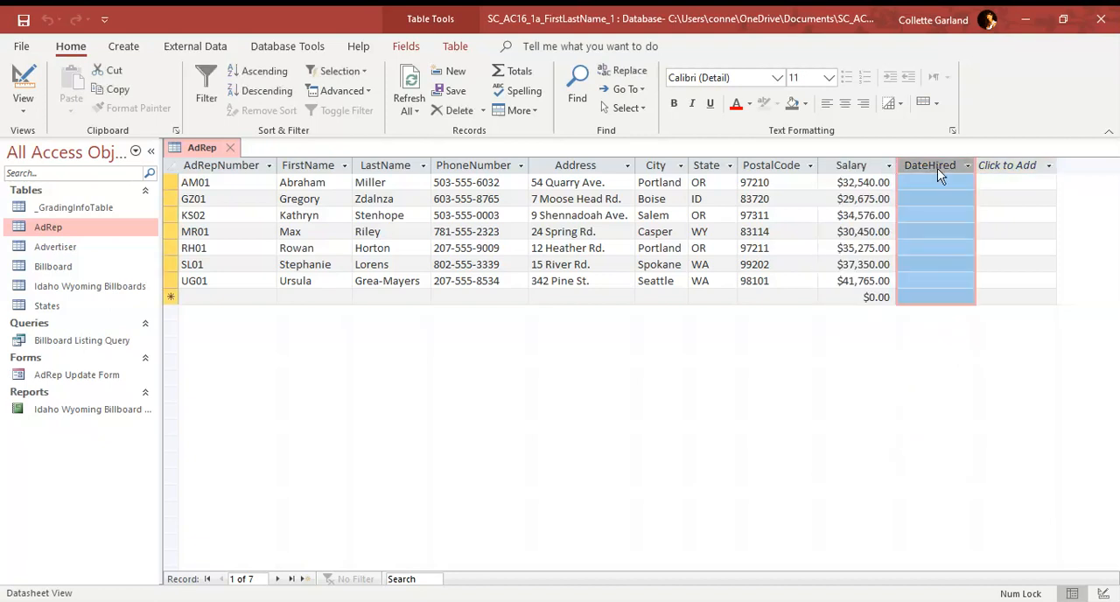
left_click_drag(942, 167, 837, 163)
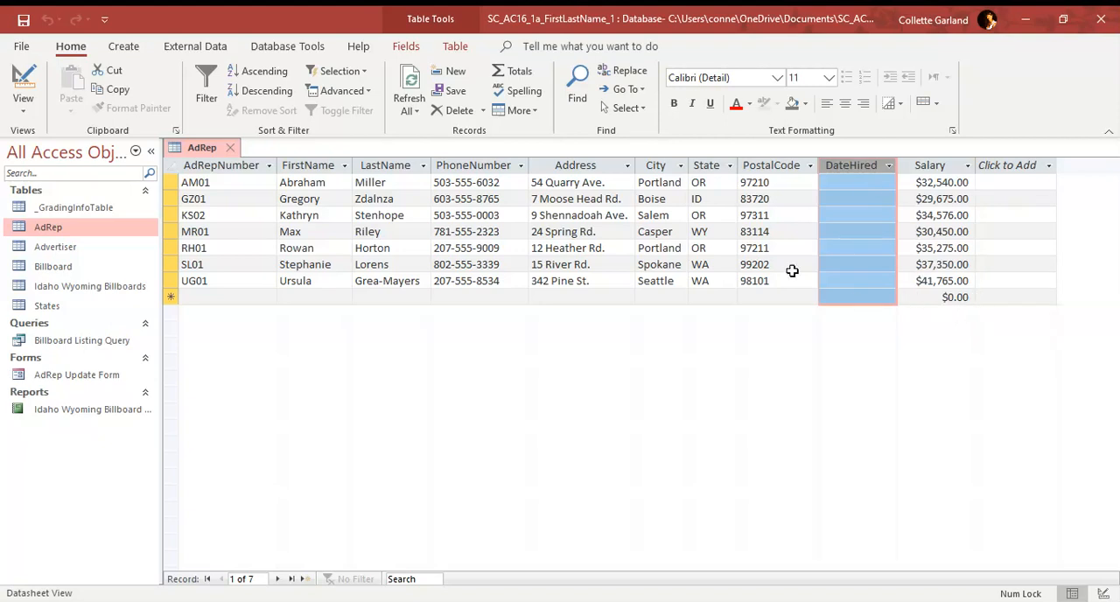
Step: Save the AdRep table's layout changes and close the table
right_click(213, 149)
left_click(232, 164)
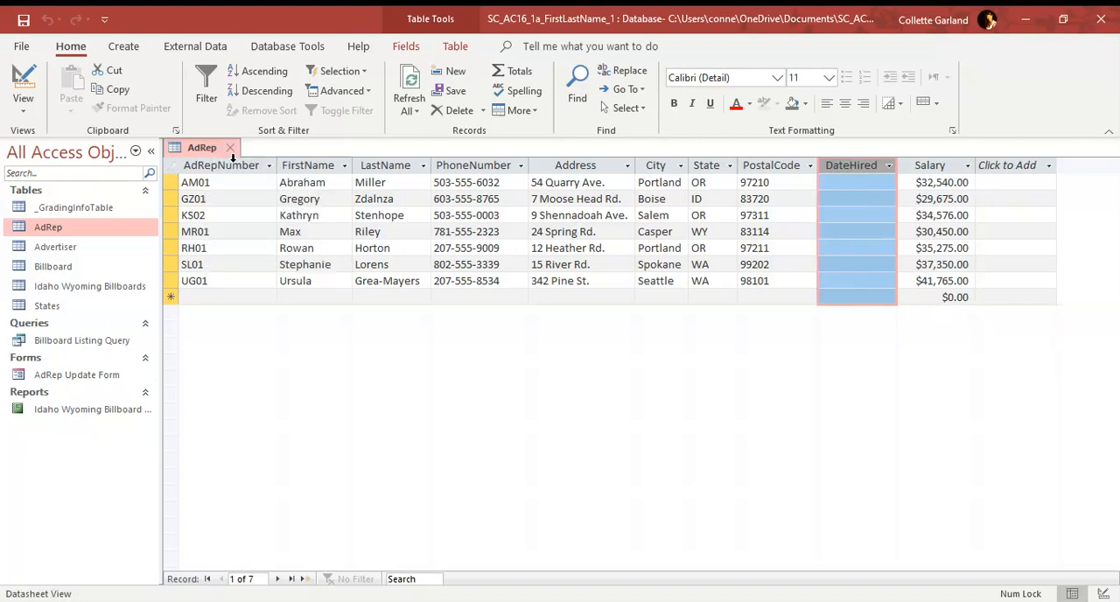
right_click(206, 145)
left_click(248, 181)
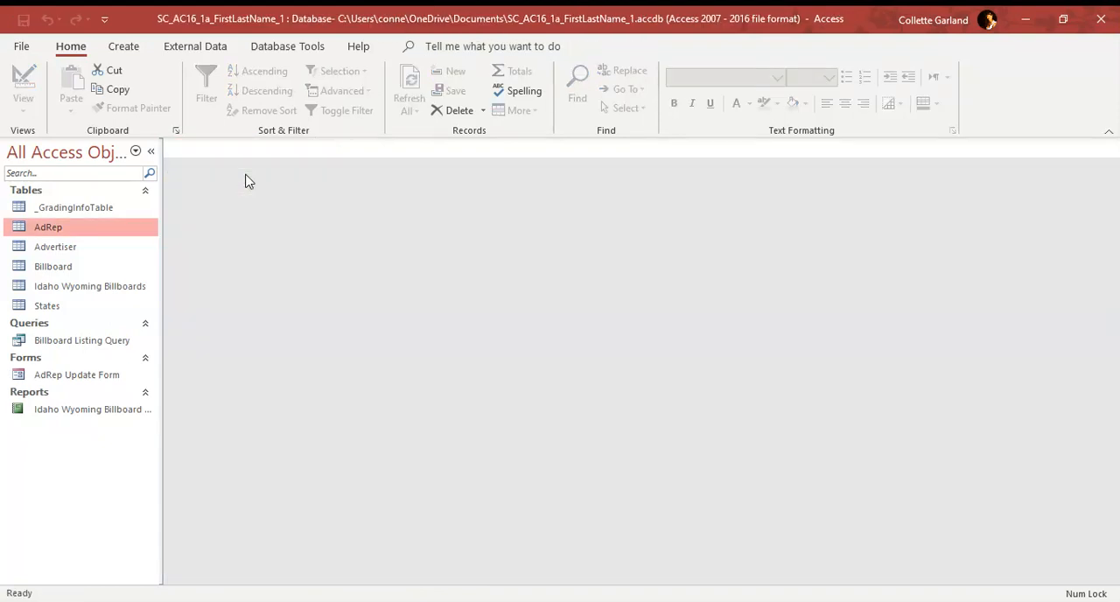
Step: Open the Billboard table and switch it to Design View
left_click(68, 266)
double_click(67, 267)
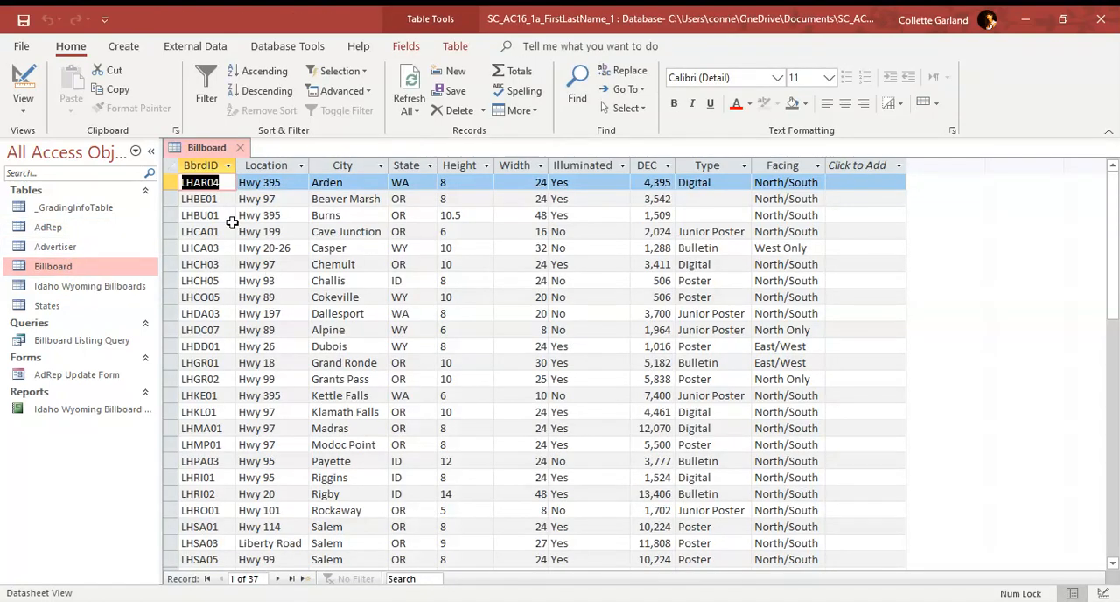
left_click(24, 85)
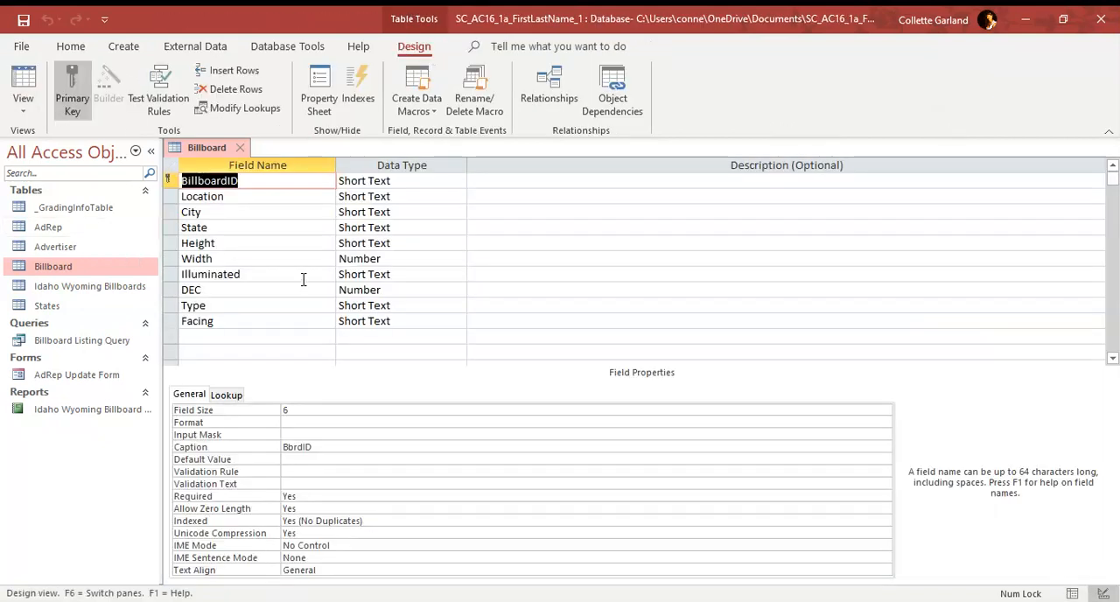
left_click(80, 271)
right_click(81, 272)
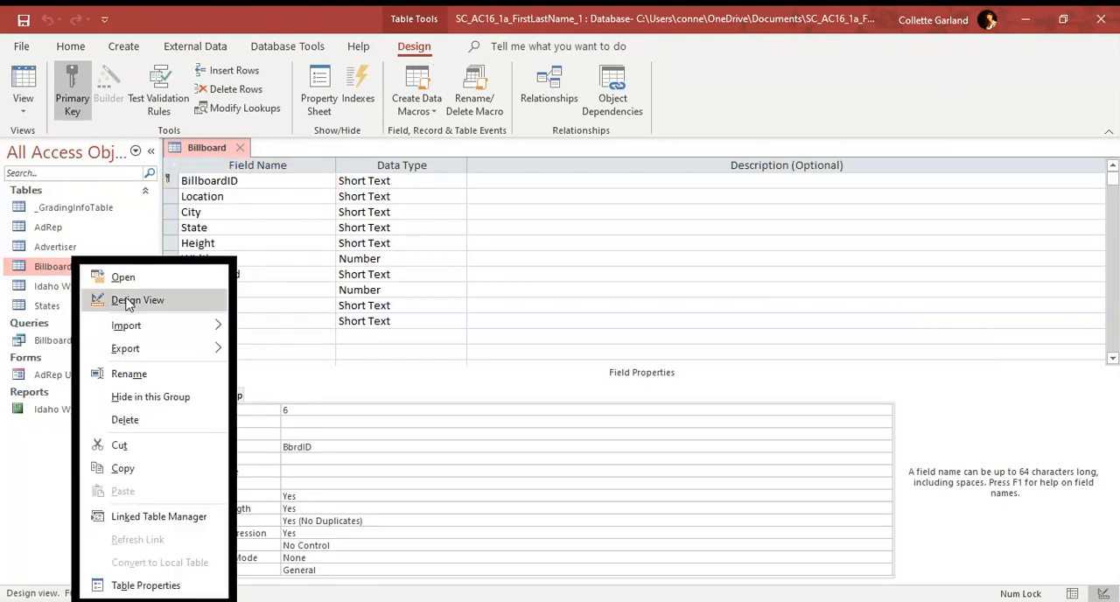
left_click(243, 243)
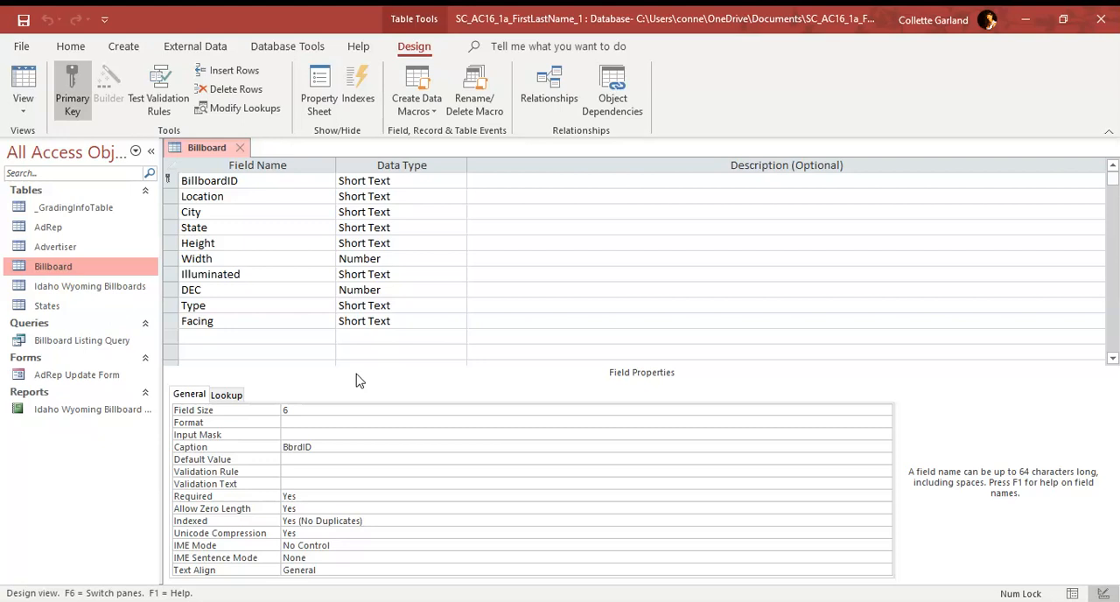
Step: Change the data type of the Billboard table's Height field to Number
left_click(271, 247)
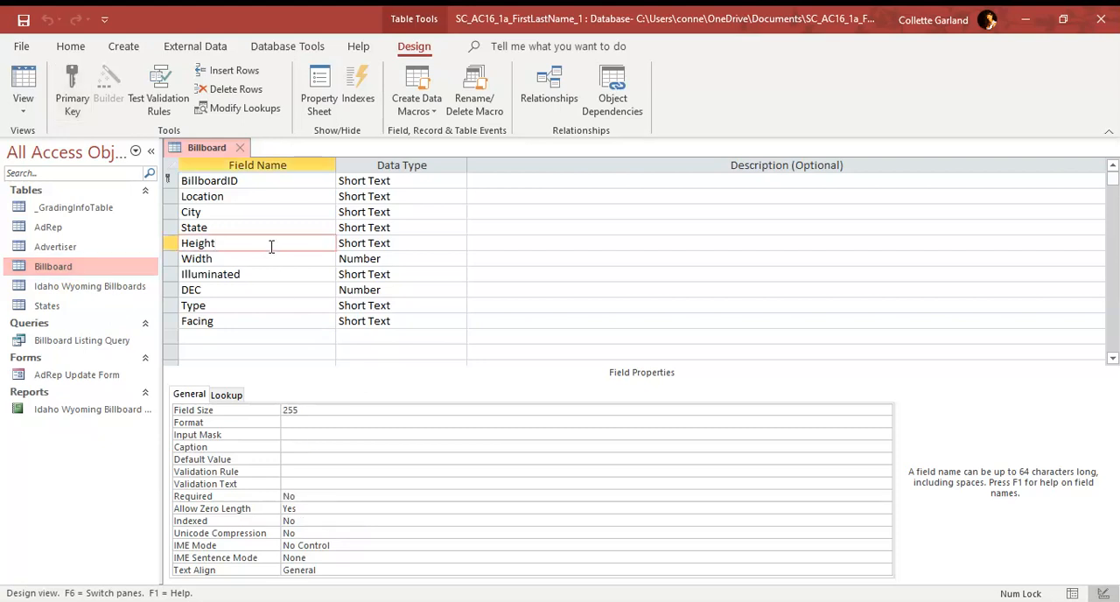
left_click(430, 244)
left_click(458, 244)
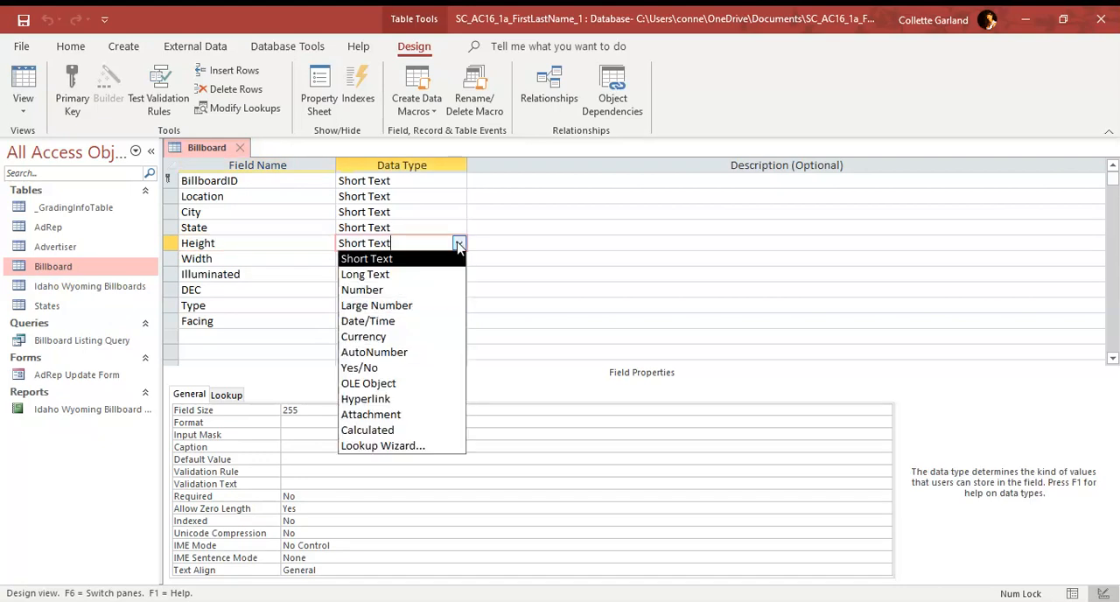
left_click(393, 290)
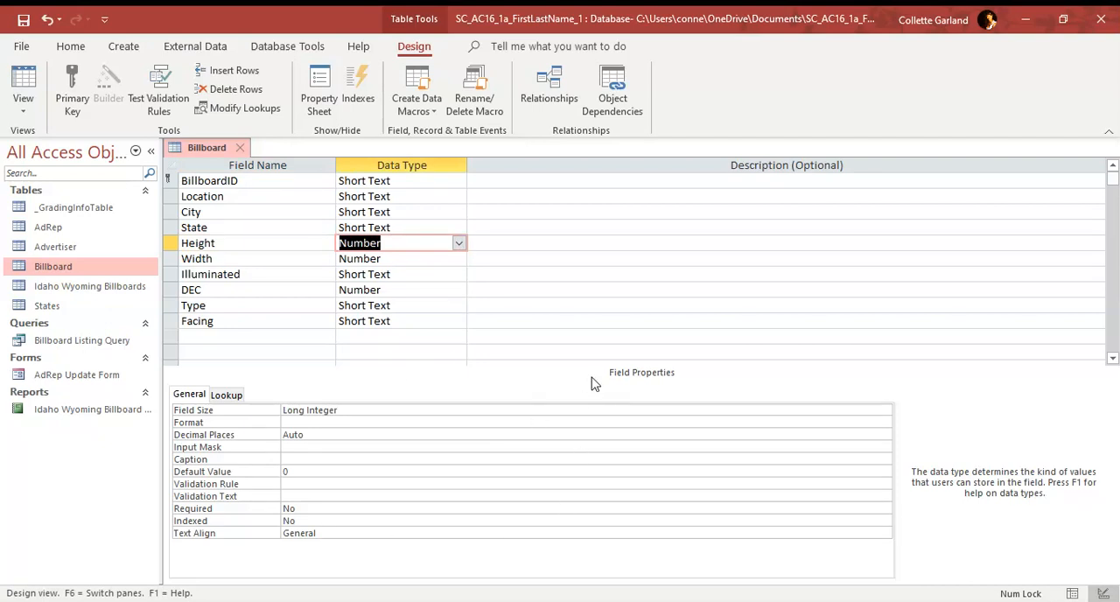
Step: Set the Height field's size to Single and its decimal places to 1
left_click(371, 413)
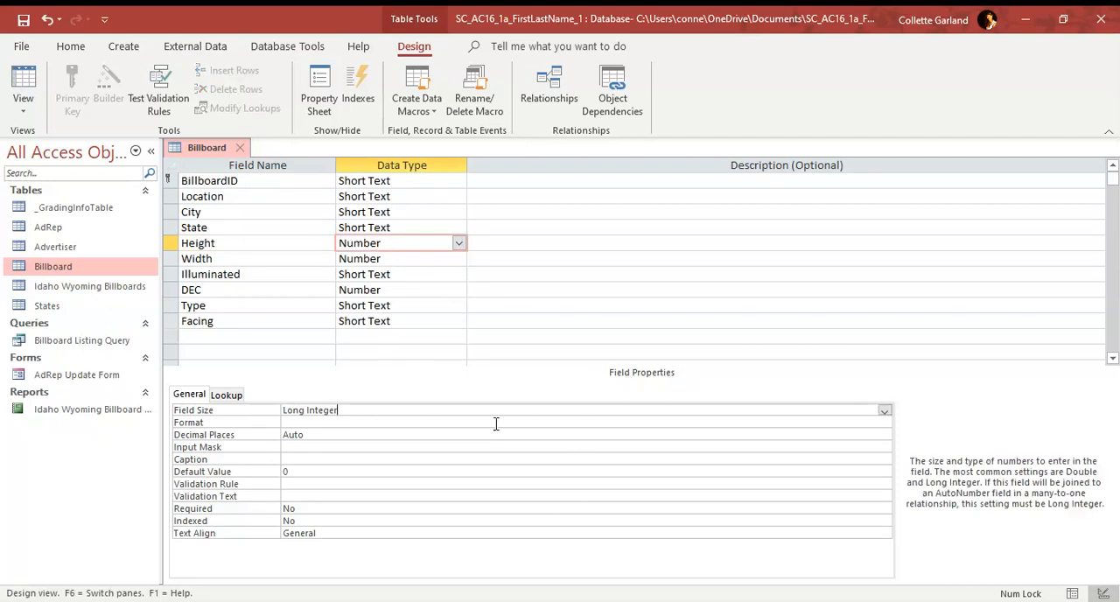
left_click(884, 411)
left_click(313, 457)
left_click(317, 435)
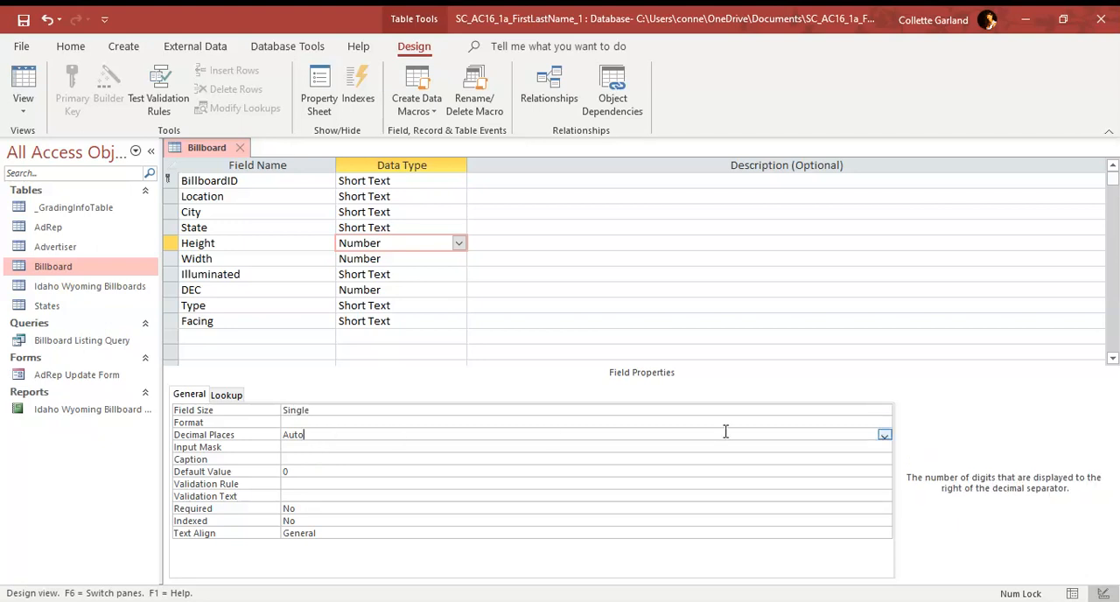
left_click(884, 435)
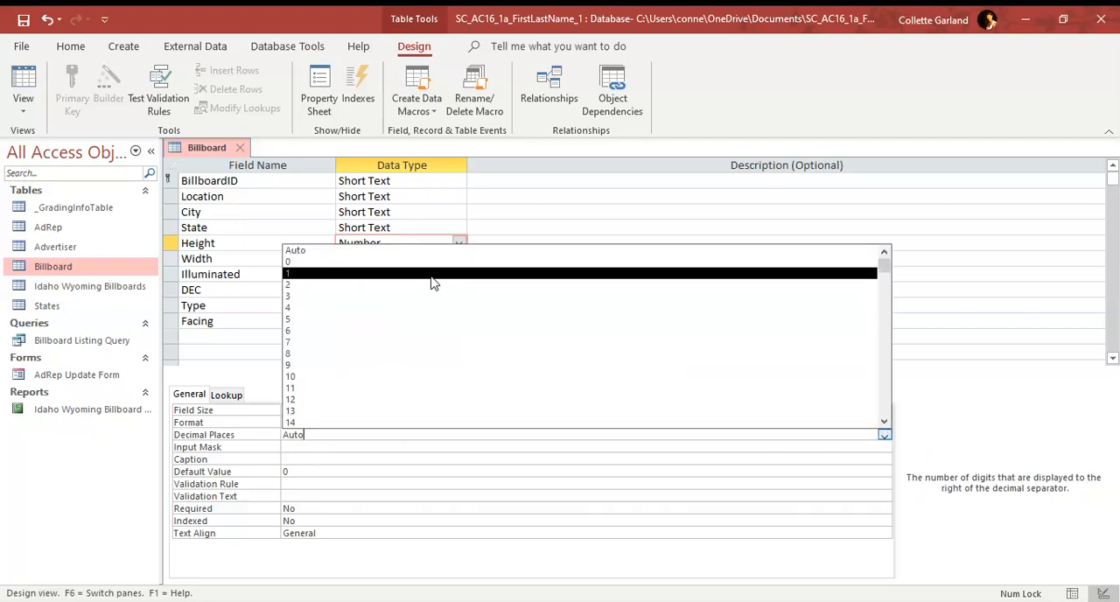
left_click(432, 274)
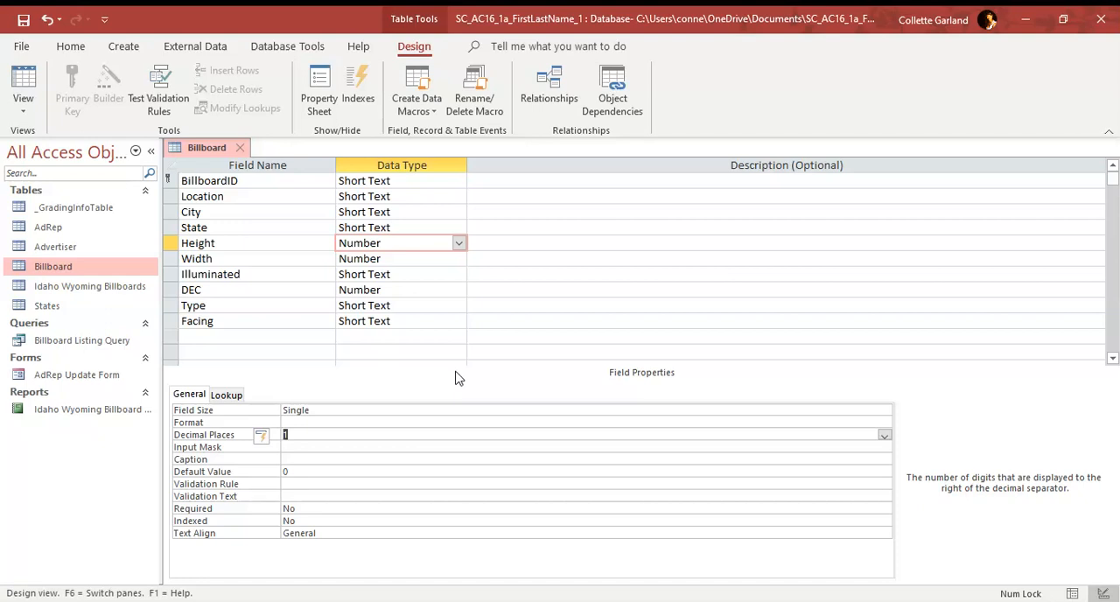
Step: Enter the description "Daily Effective Circulation" for the DEC field
left_click(275, 288)
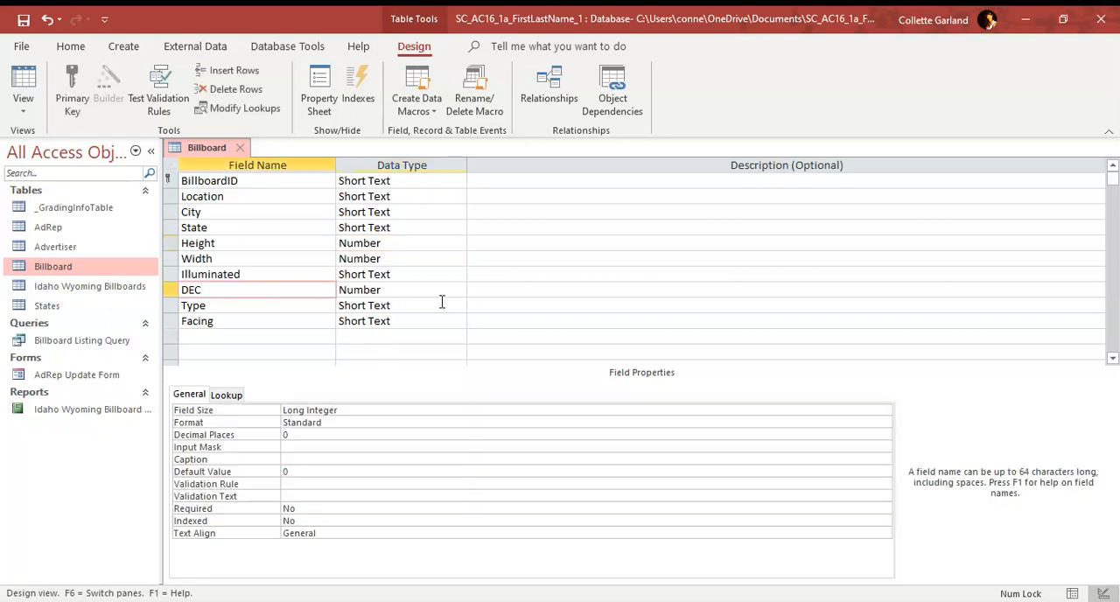
left_click(484, 294)
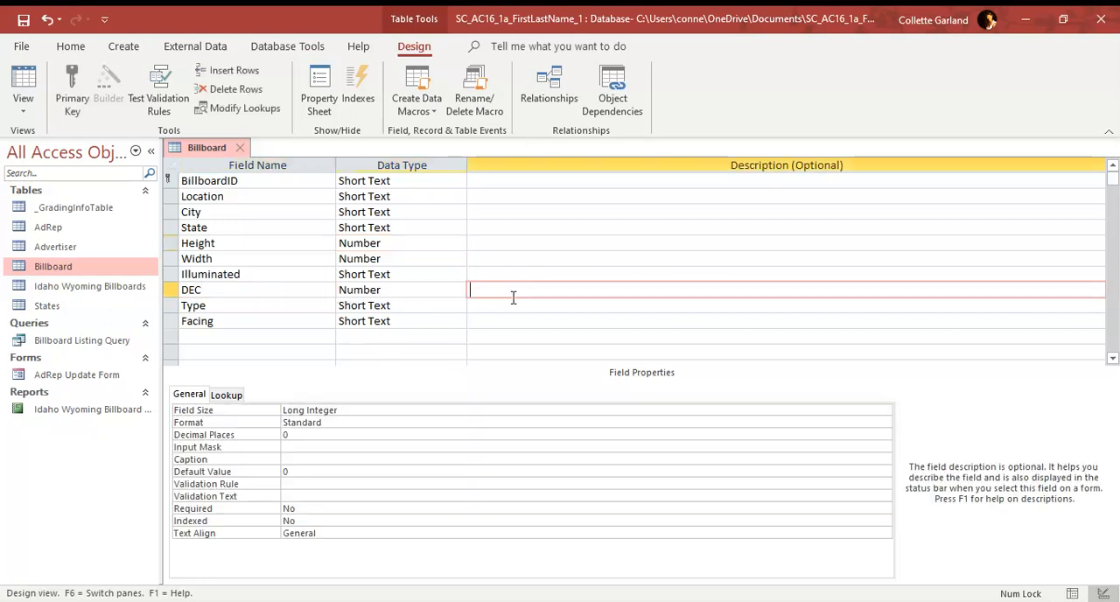
type("Daily")
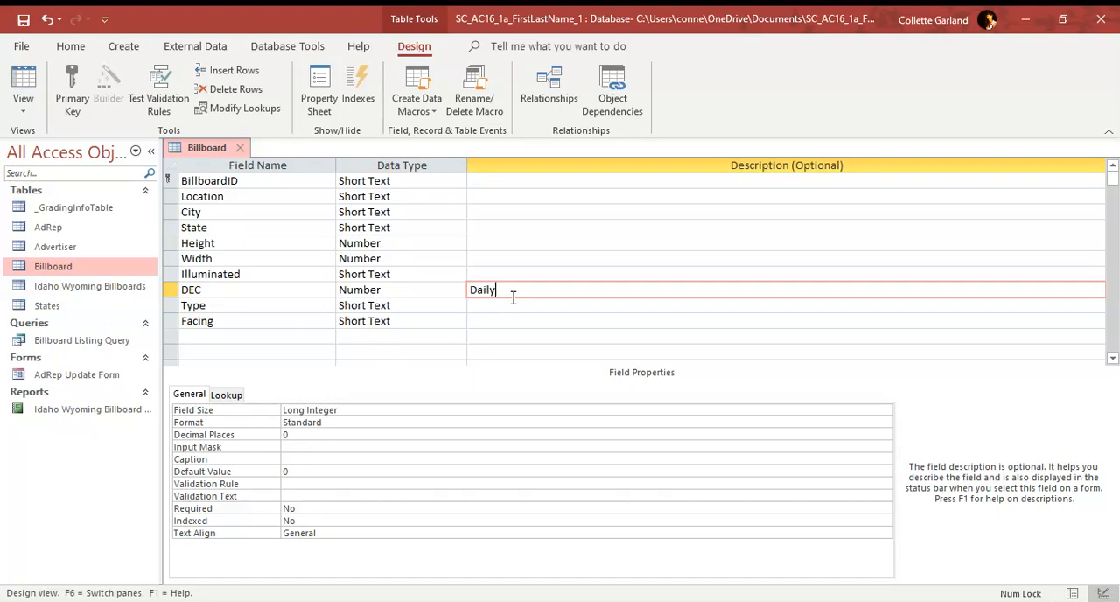
key("Up")
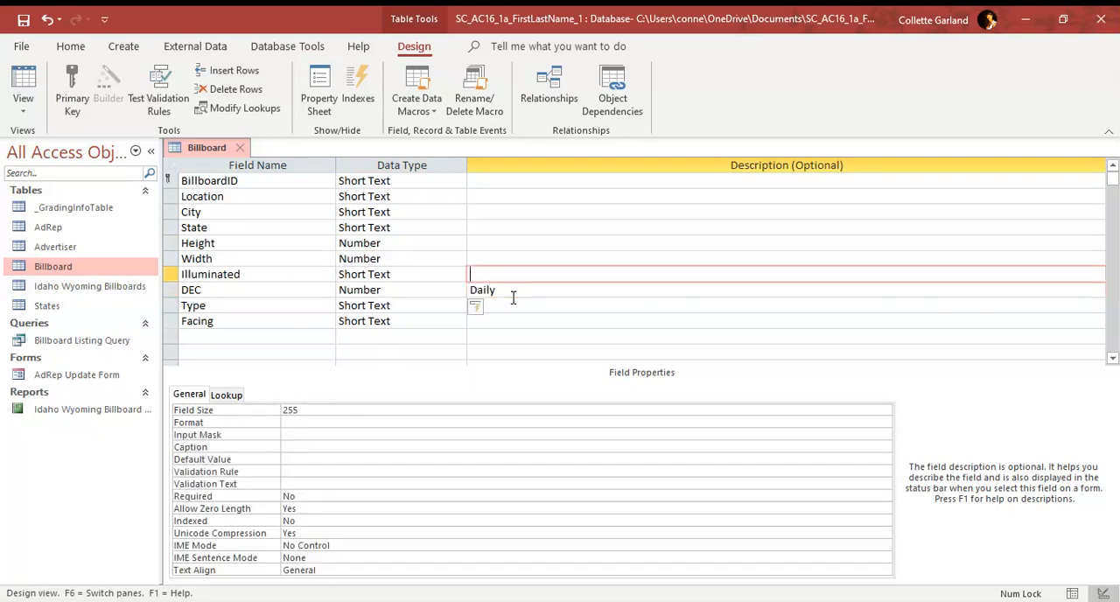
left_click(516, 290)
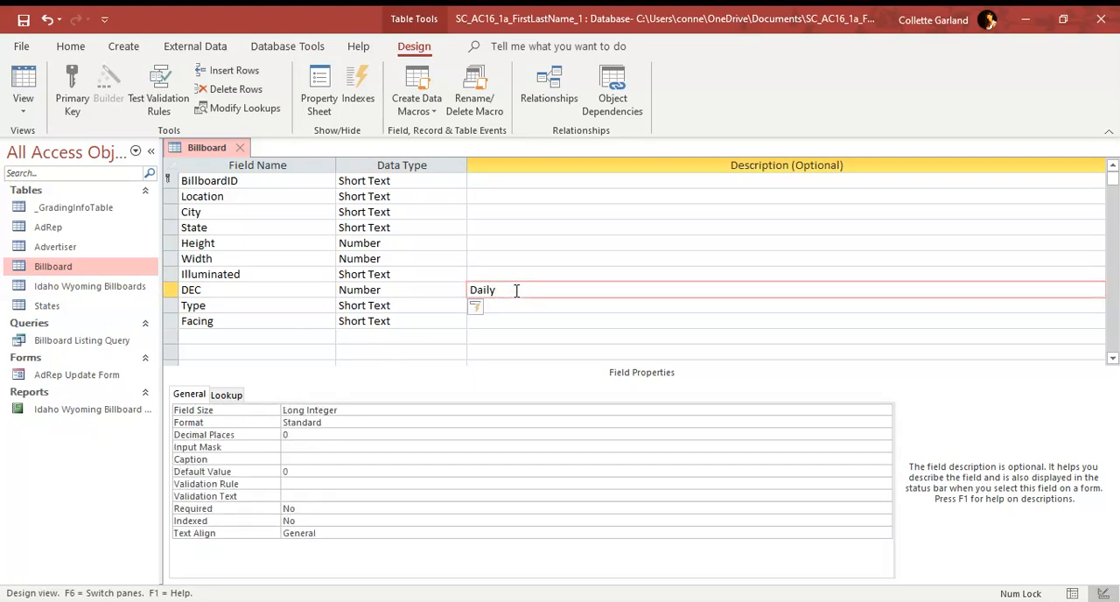
type("Effective Circulation")
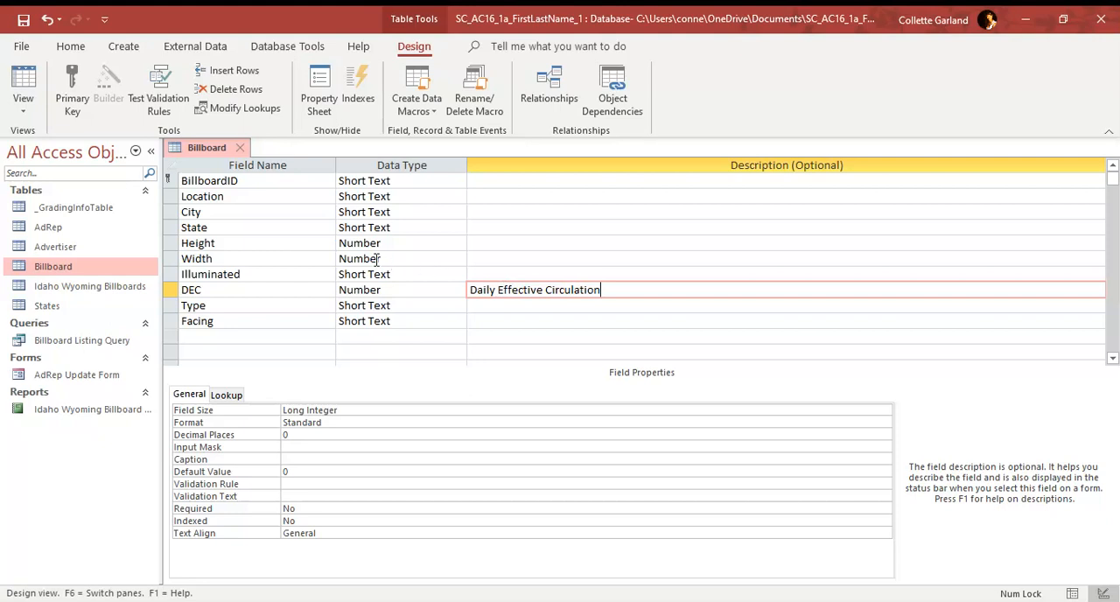
Step: Set the Location field's size to 75
left_click(257, 199)
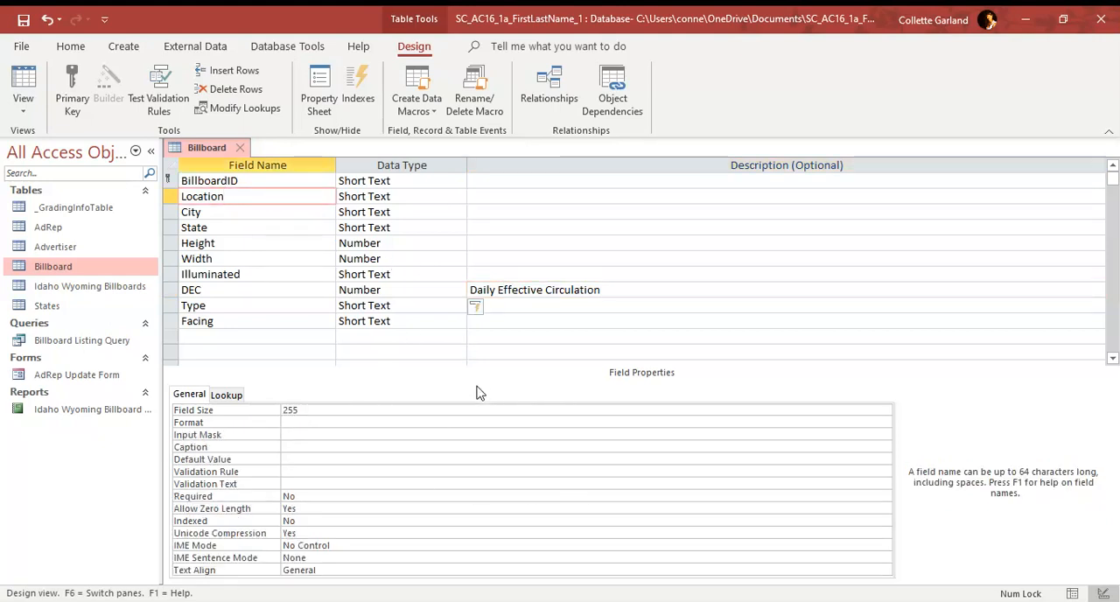
double_click(350, 410)
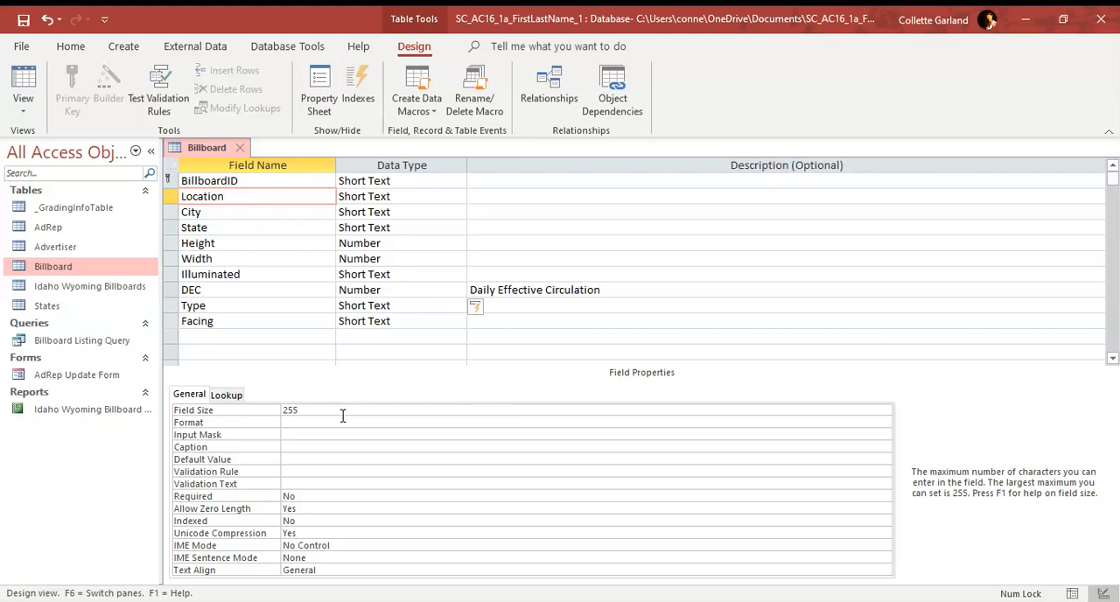
type("275")
key("BackSpace")
key("BackSpace")
key("BackSpace")
type("75")
left_click(351, 422)
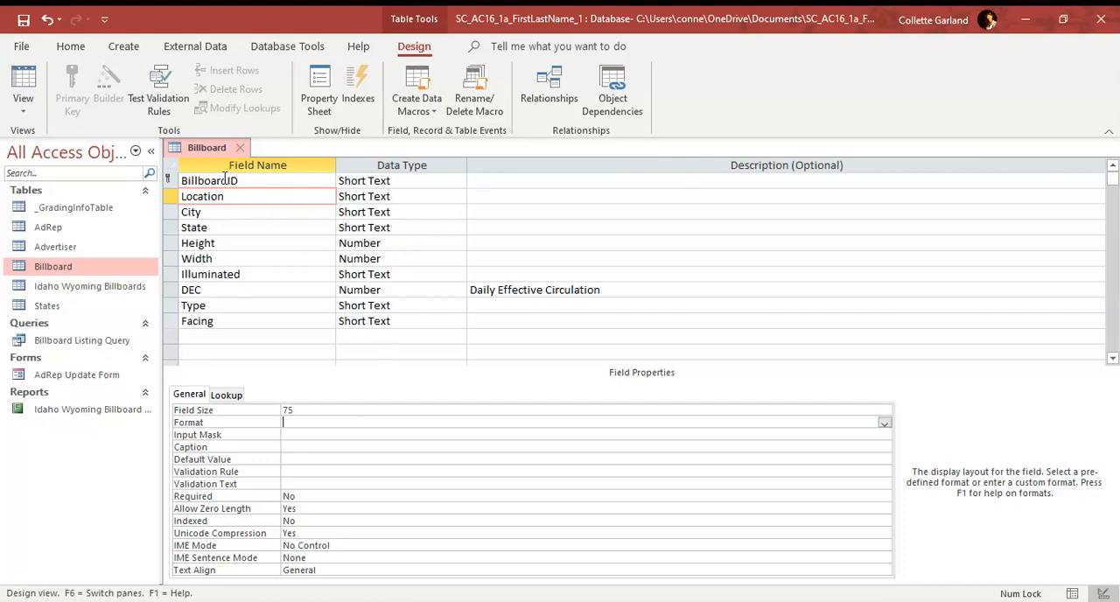
Step: Save the Billboard table's design, accepting the shortened field size, and close the table
right_click(211, 155)
left_click(243, 165)
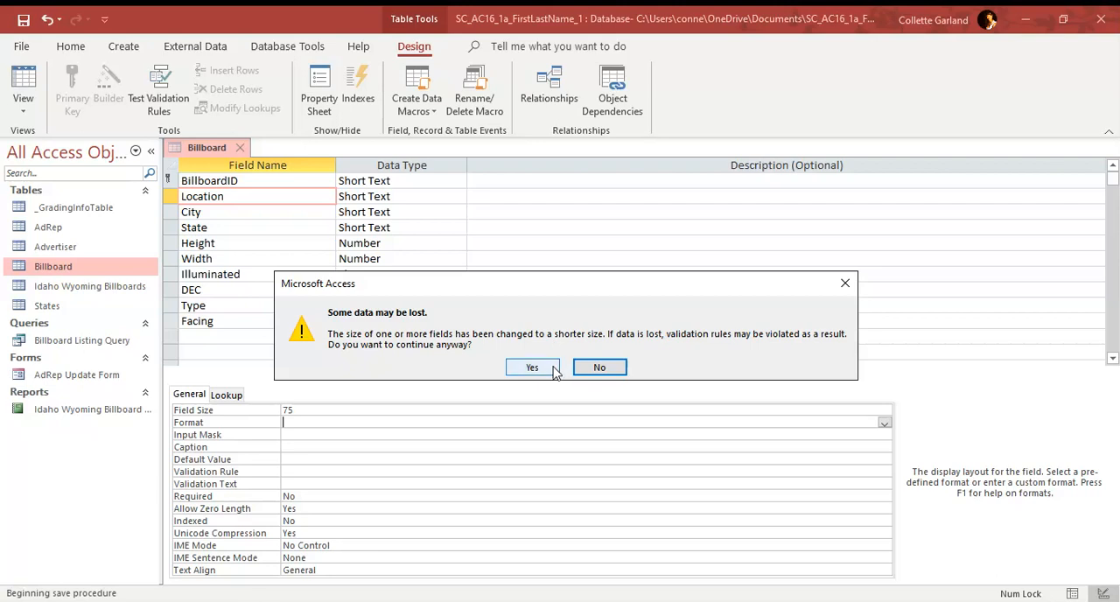
left_click(532, 368)
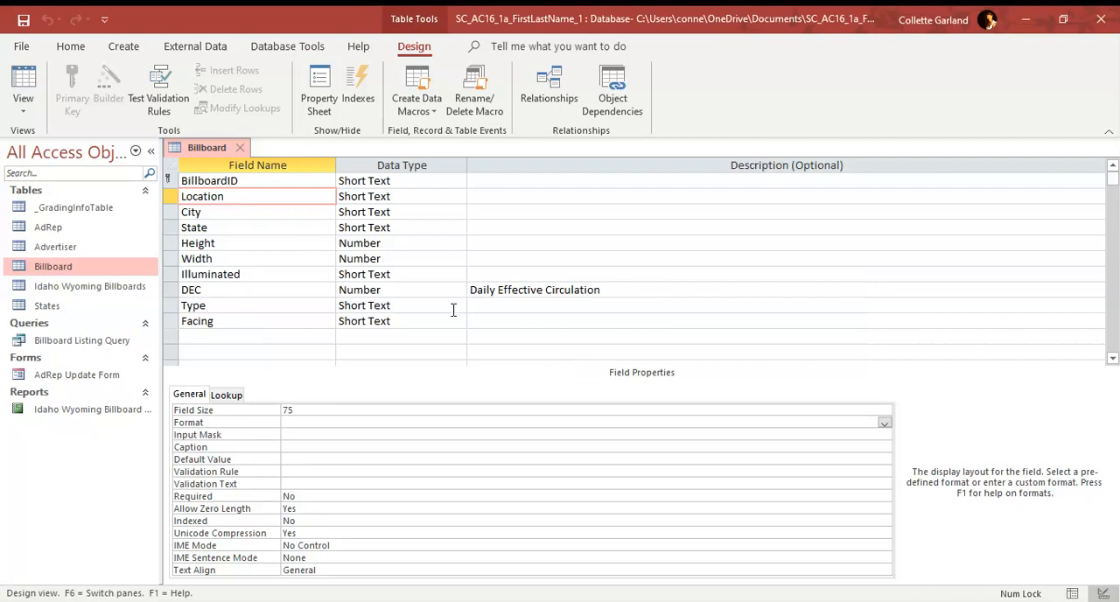
left_click(245, 148)
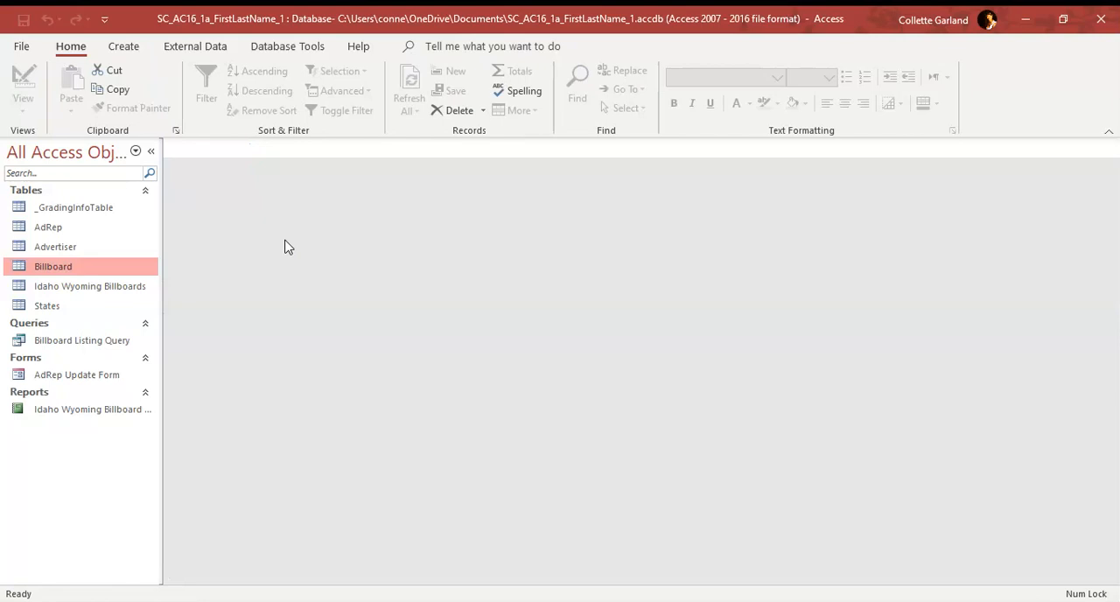
Step: Start an Excel import with Support_SC_AC16_1a_Advertiser.xlsx from the Documents folder as the source file
left_click(192, 48)
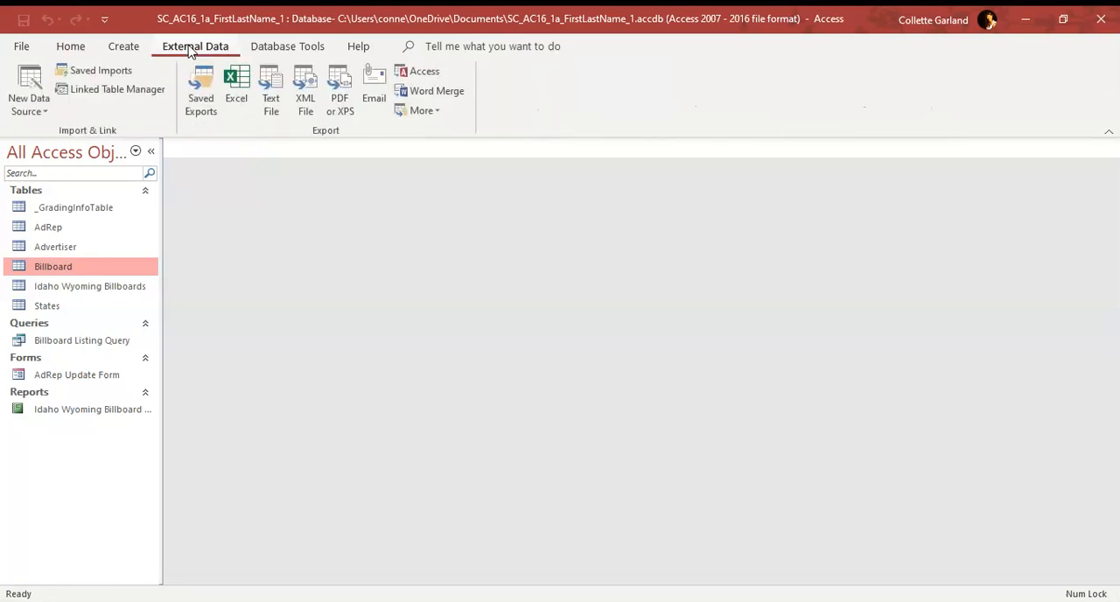
left_click(39, 120)
mouse_move(72, 150)
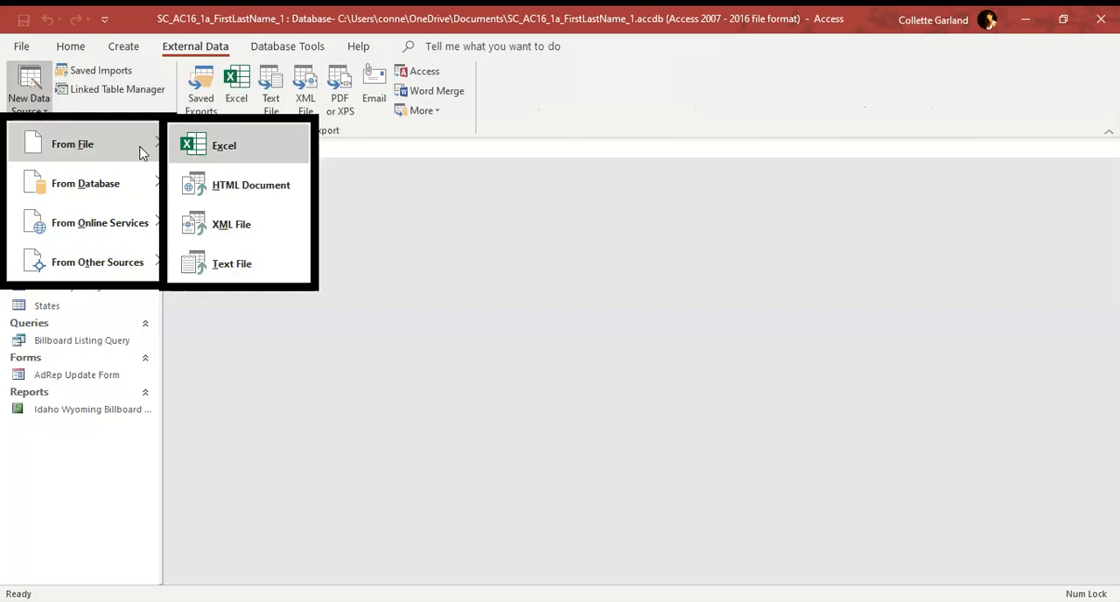
left_click(233, 149)
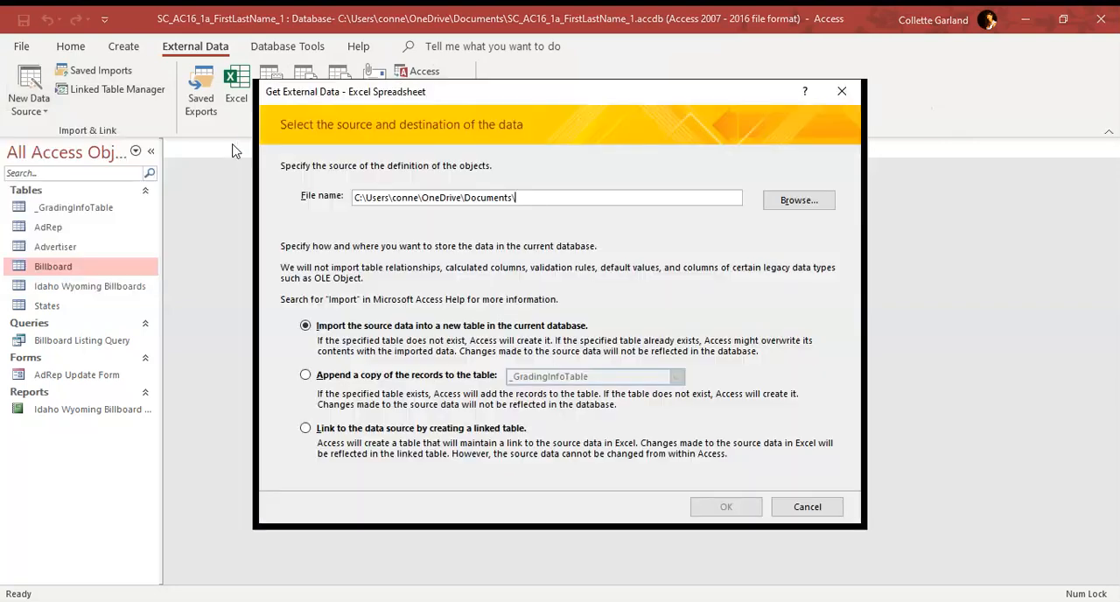
left_click(794, 208)
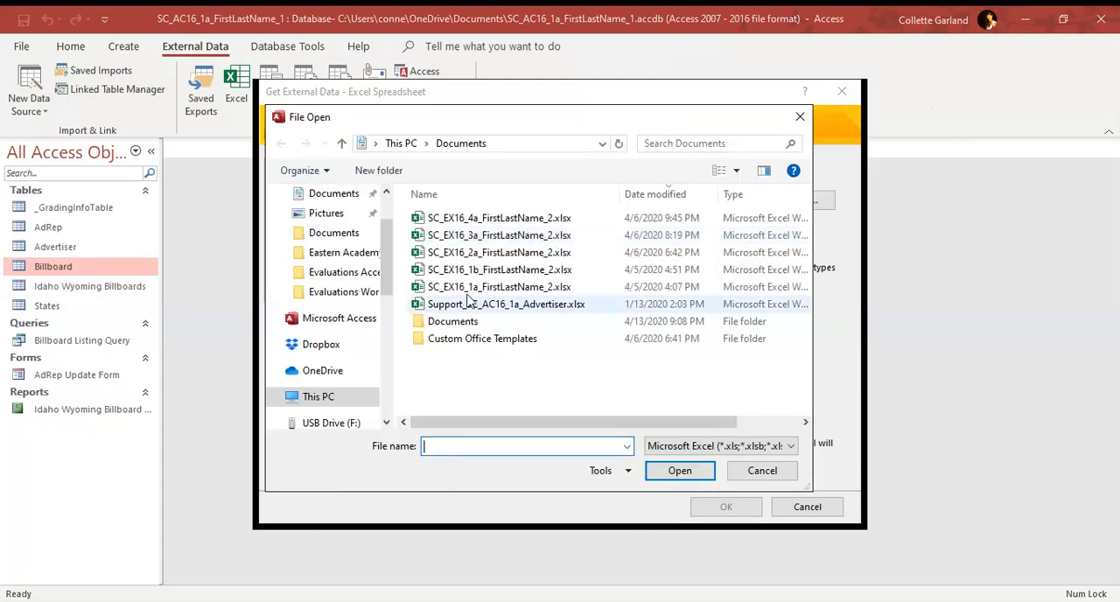
double_click(472, 304)
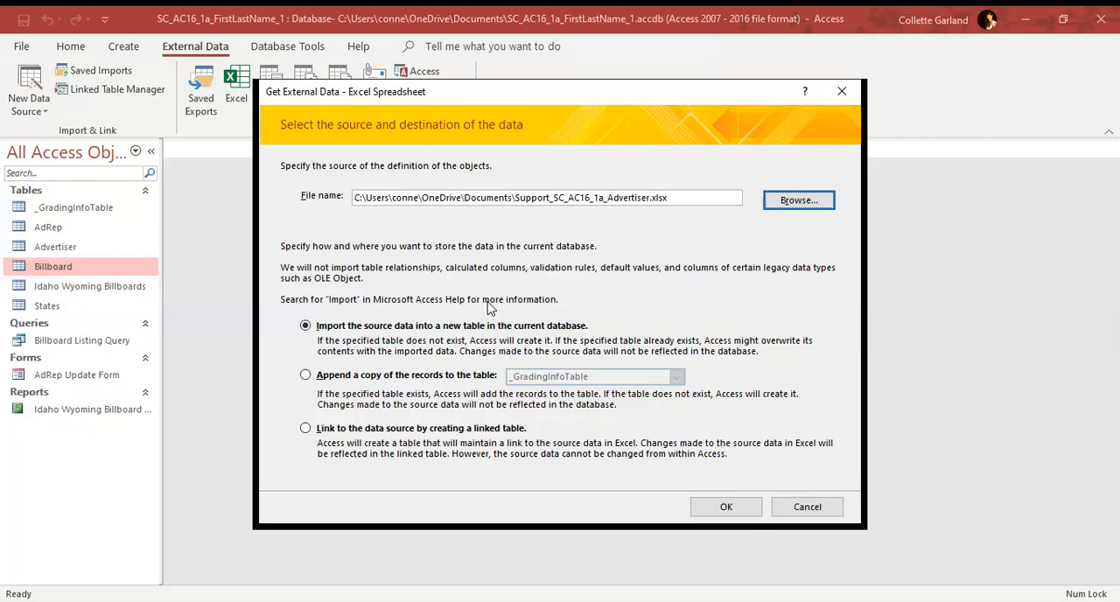
Step: Append the spreadsheet's records to the Advertiser table without saving the import steps, and review the table's records
left_click(353, 377)
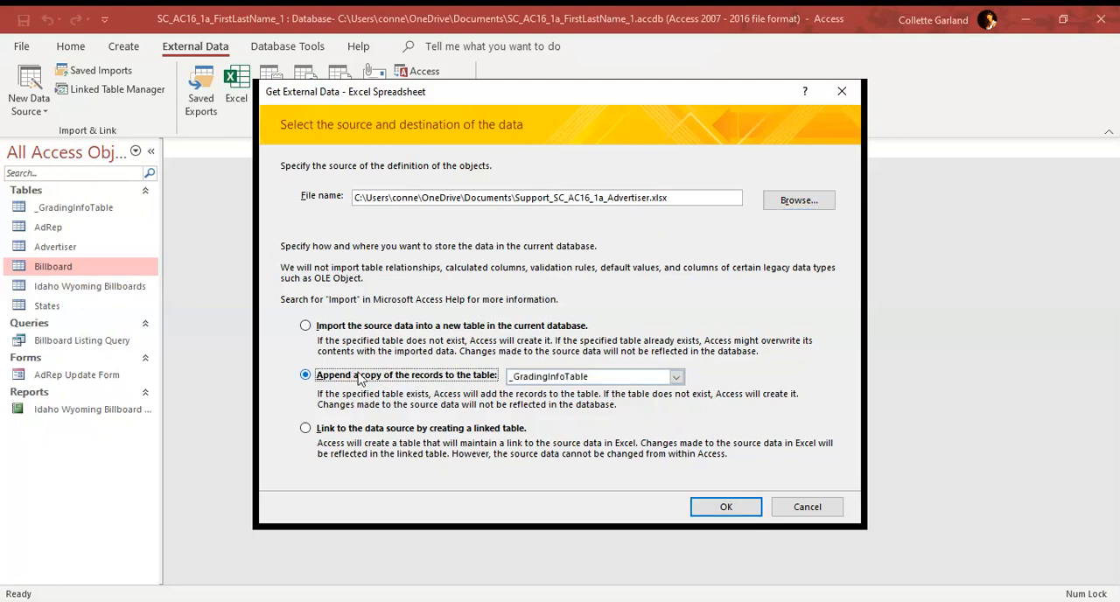
left_click(672, 377)
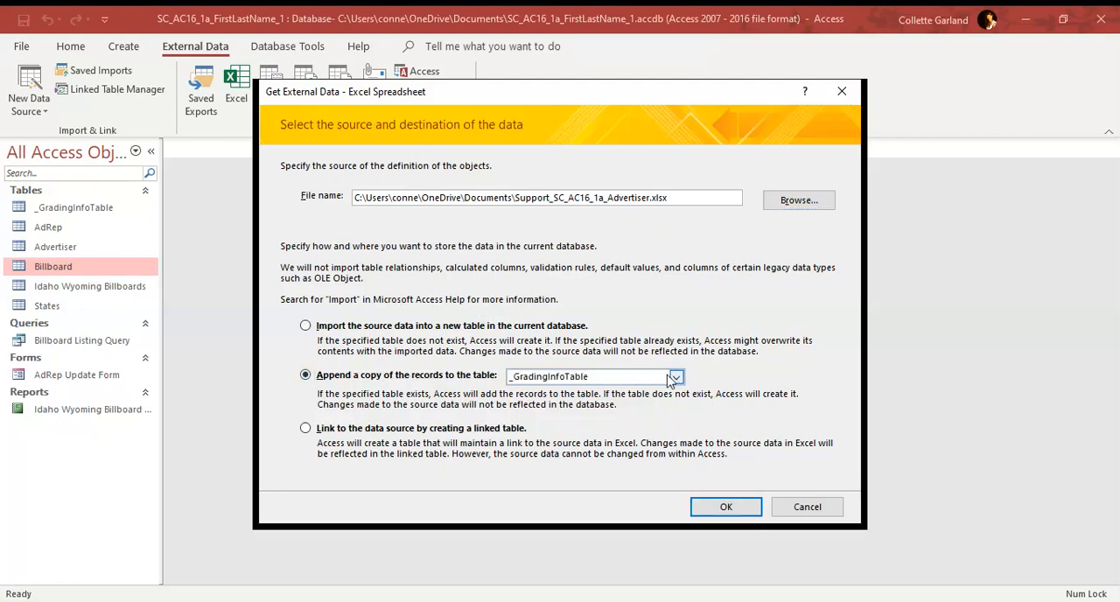
left_click(555, 417)
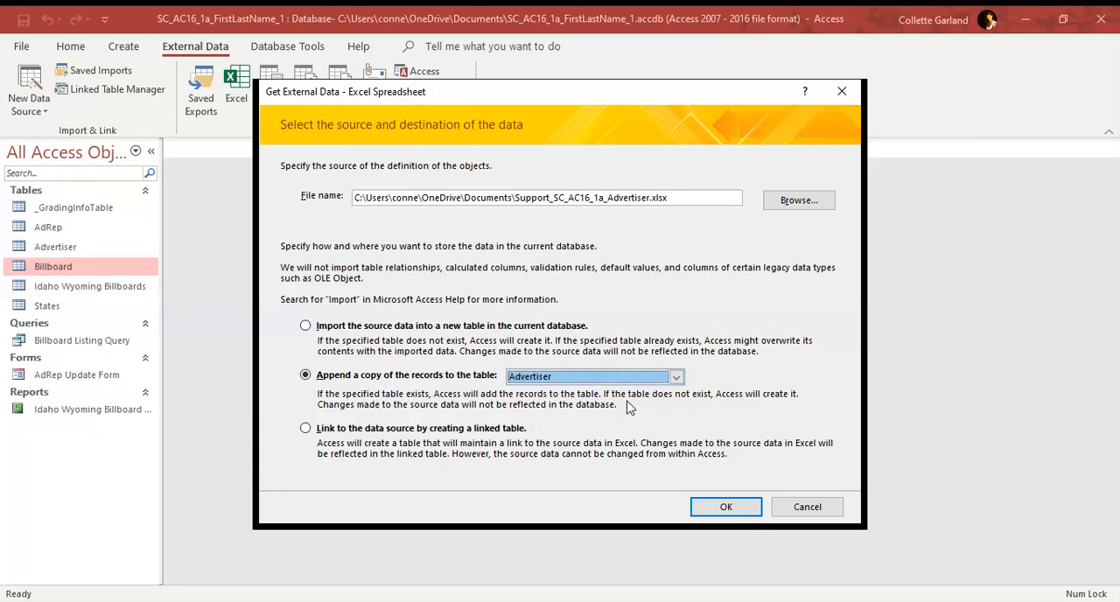
left_click(716, 509)
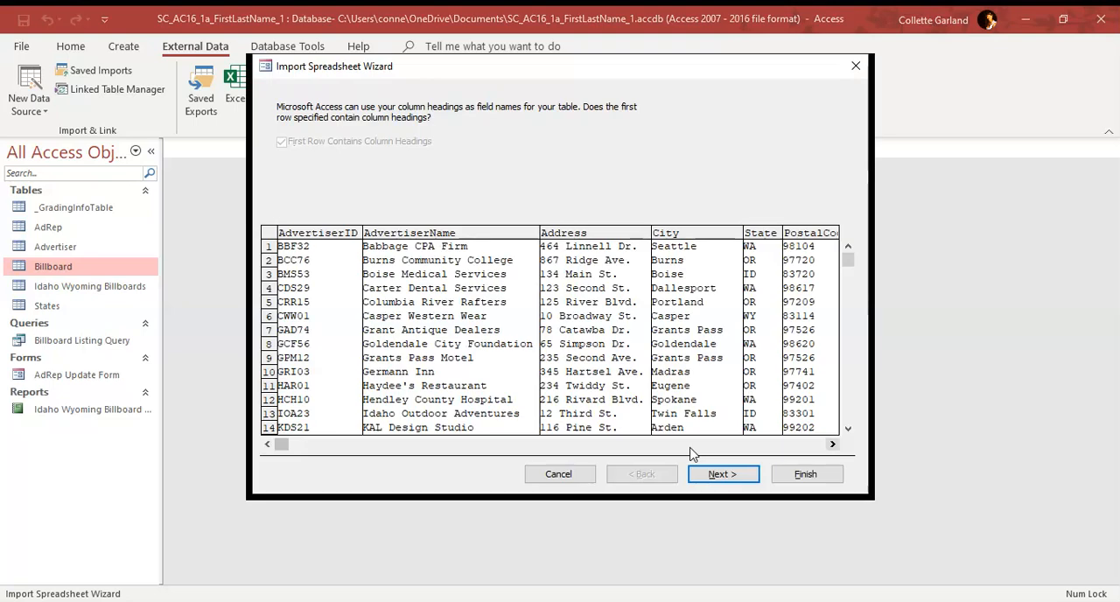
left_click(722, 473)
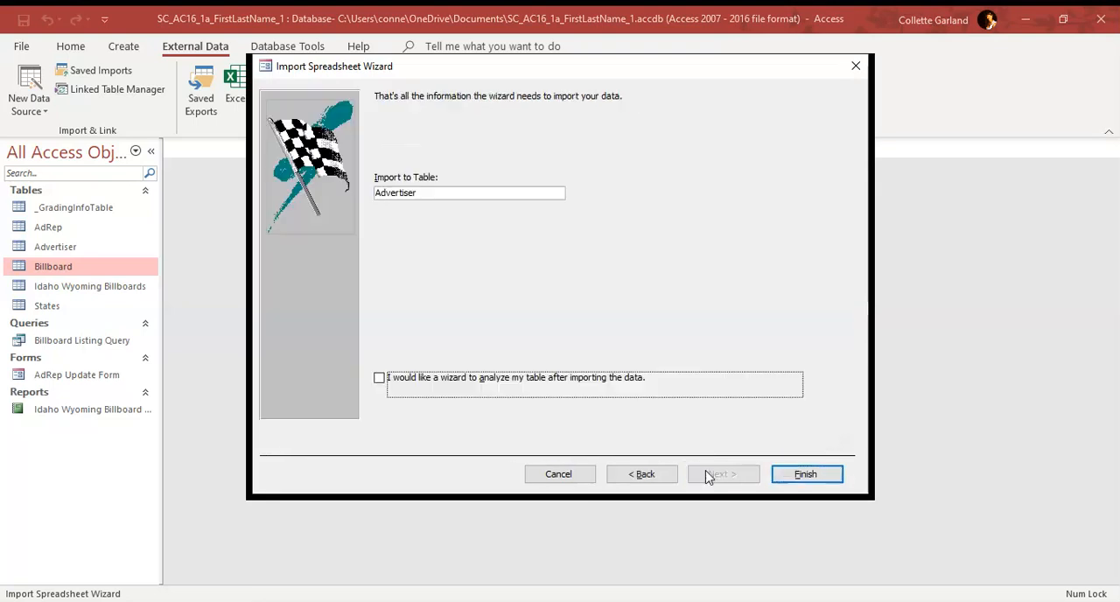
left_click(788, 475)
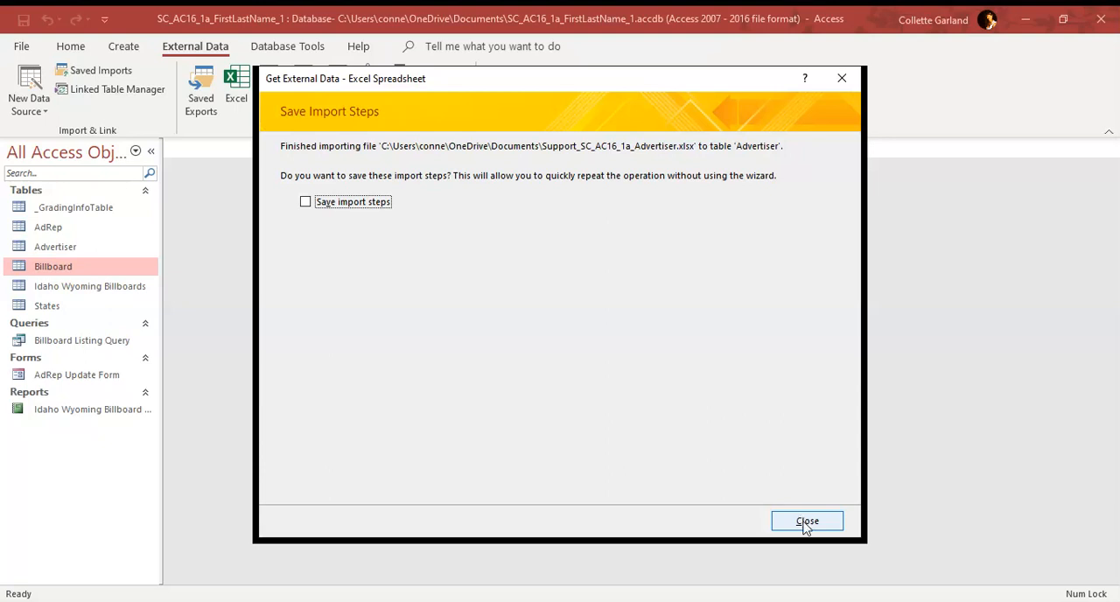
left_click(806, 522)
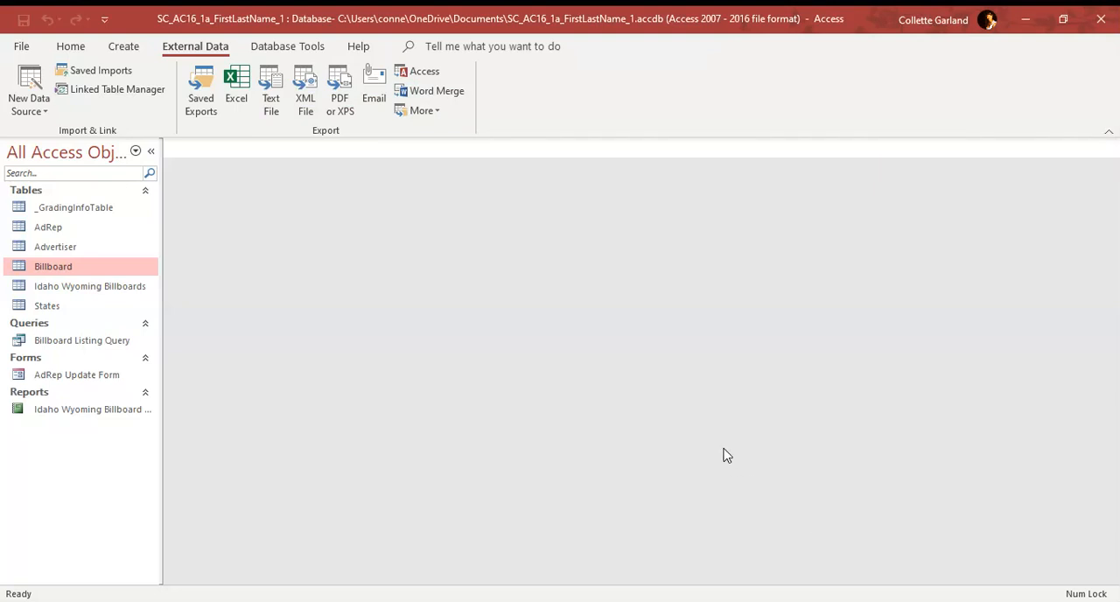
double_click(55, 248)
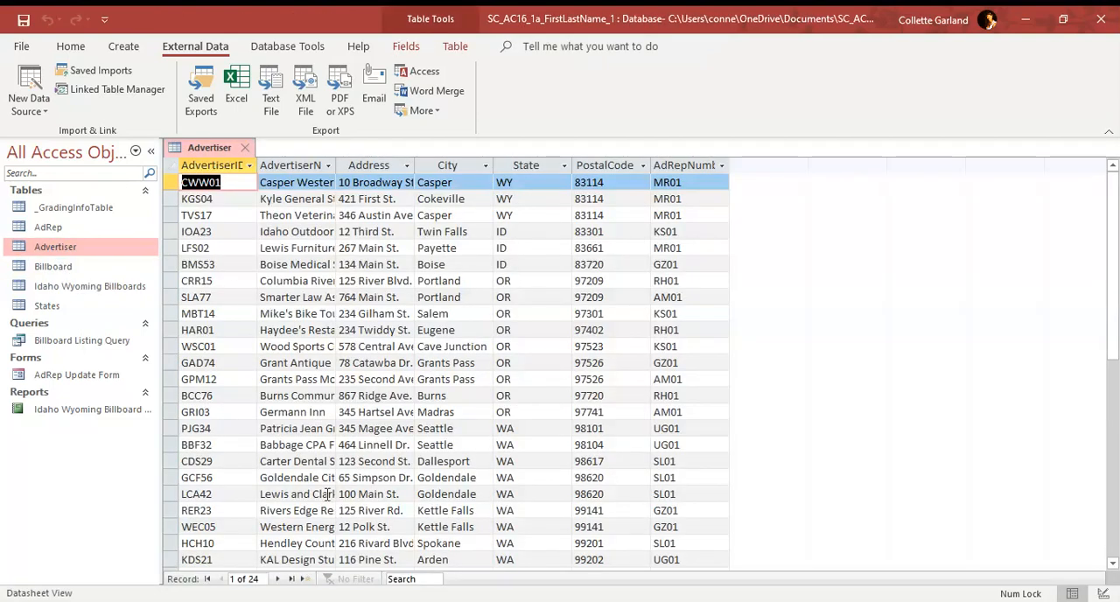
scroll(412, 416, "down", 5)
scroll(412, 418, "up", 5)
left_click(245, 147)
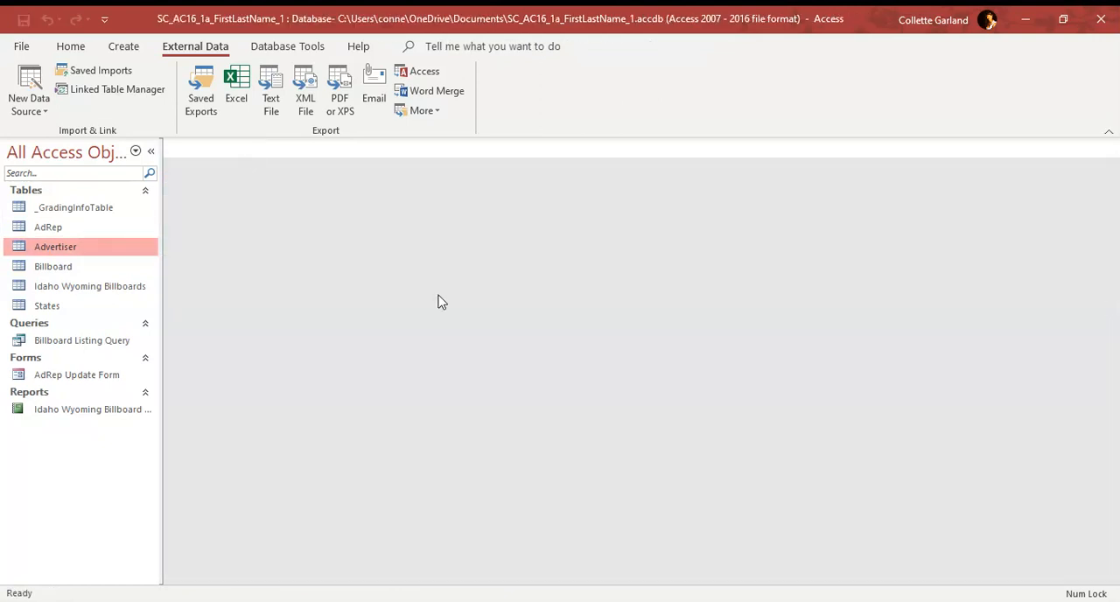
Step: Make AdvertiserID the primary key of the Advertiser table in its design
right_click(75, 252)
left_click(118, 279)
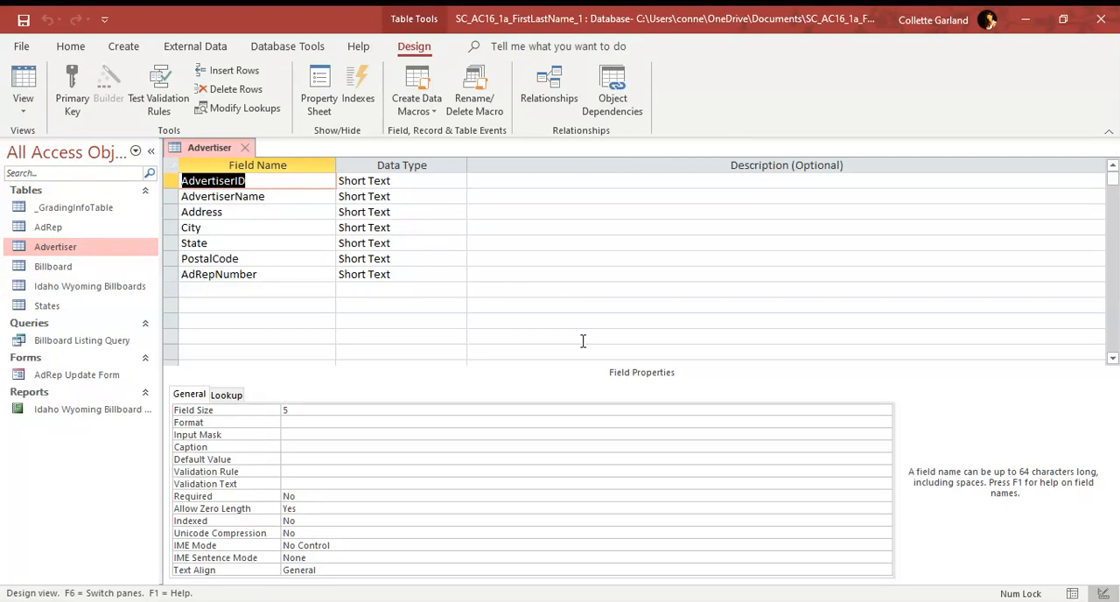
left_click(279, 181)
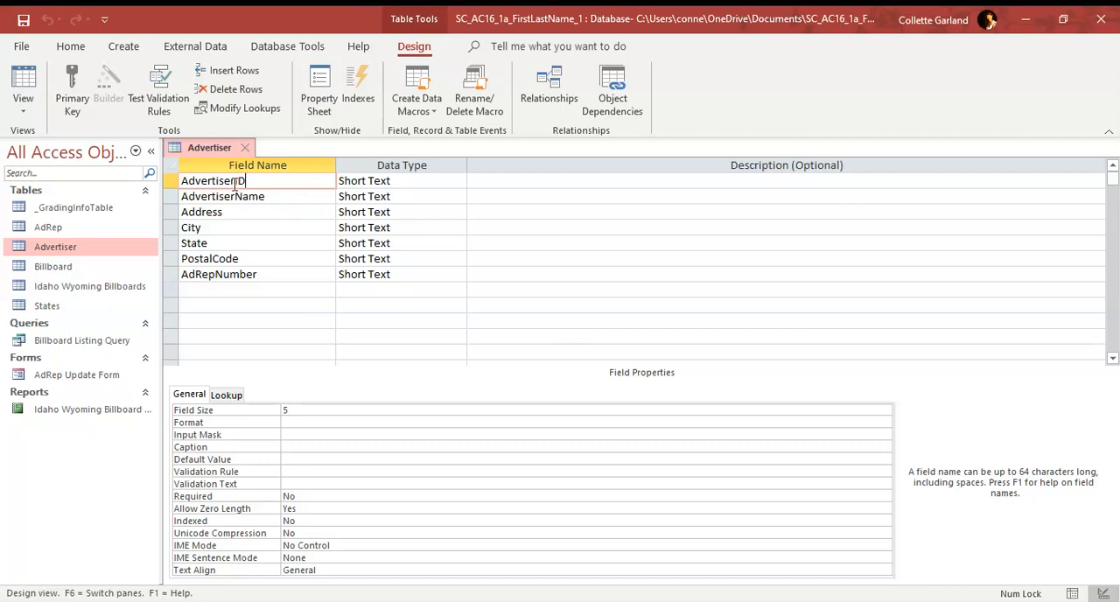
left_click(73, 105)
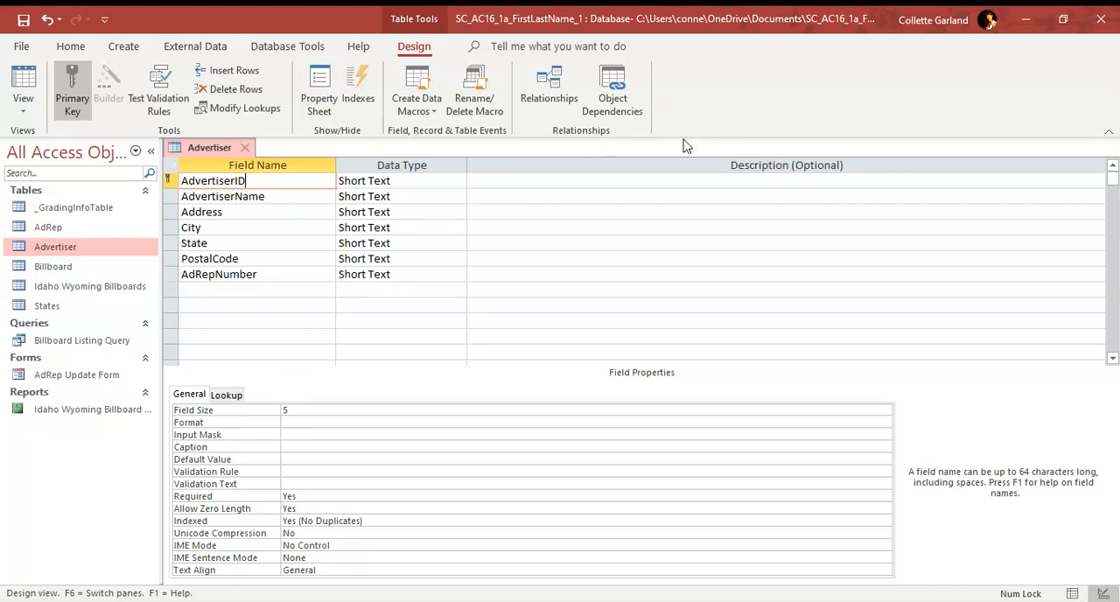
Step: Set the AdvertiserID field's caption to AdvID, then save, check and close the Advertiser table
left_click(296, 447)
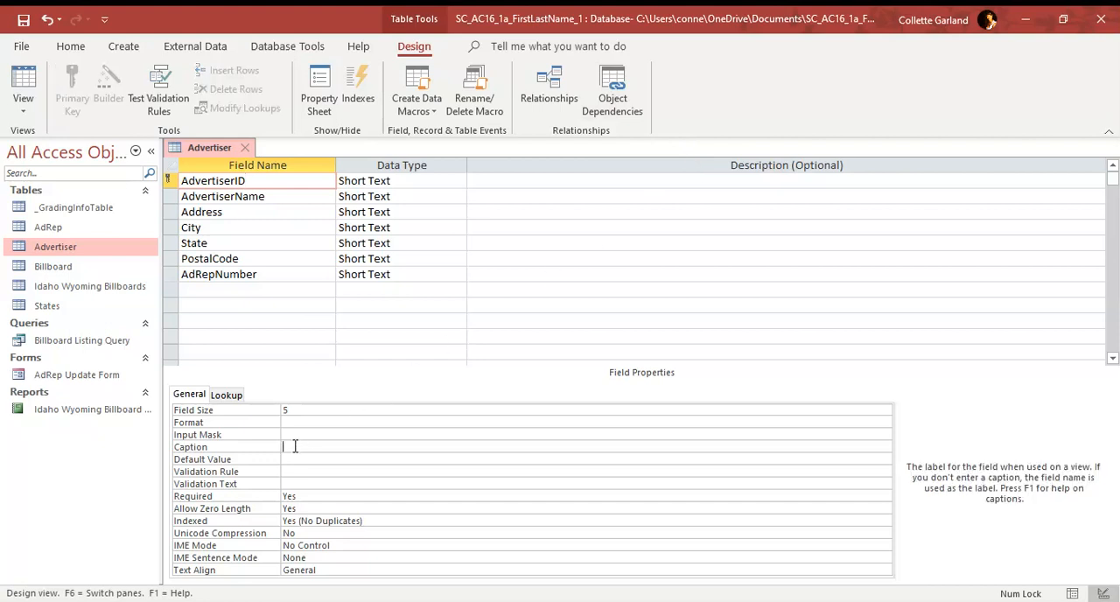
type("AdID")
left_click(32, 85)
left_click(519, 361)
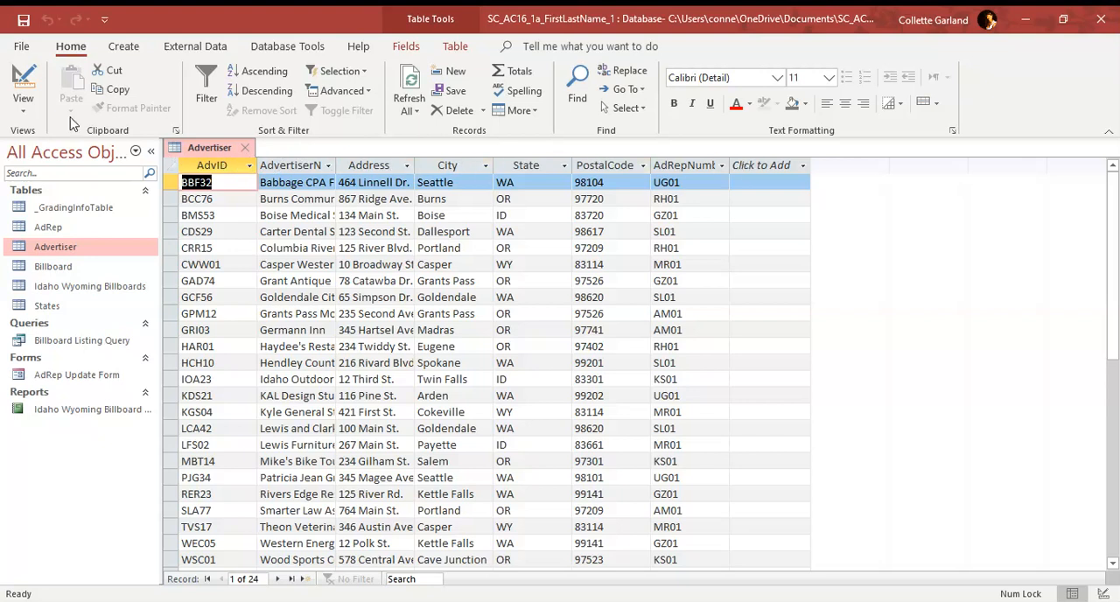
left_click(29, 86)
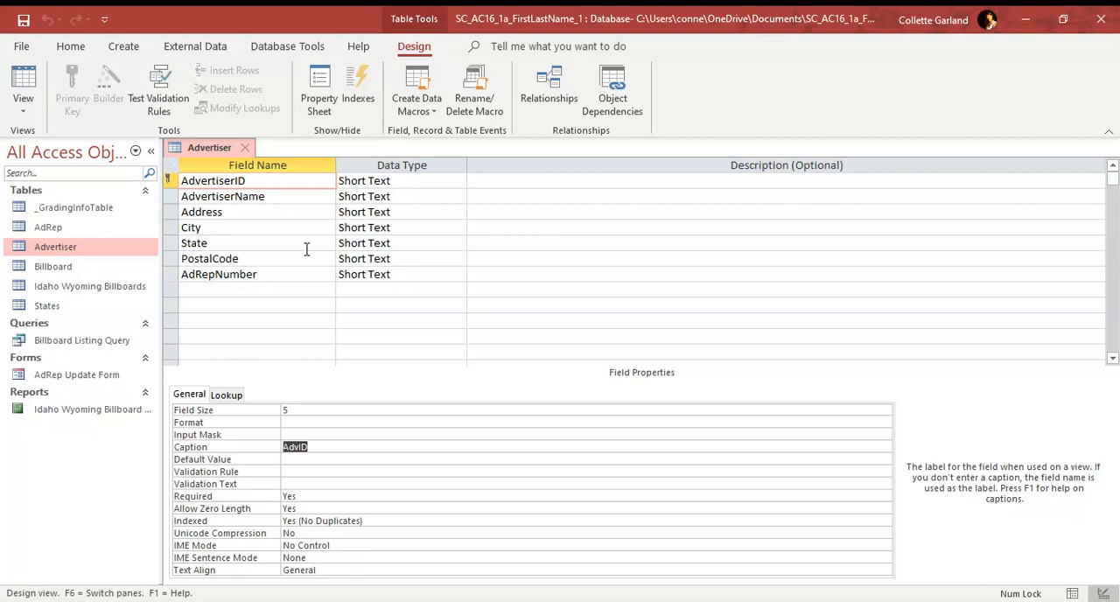
left_click(245, 147)
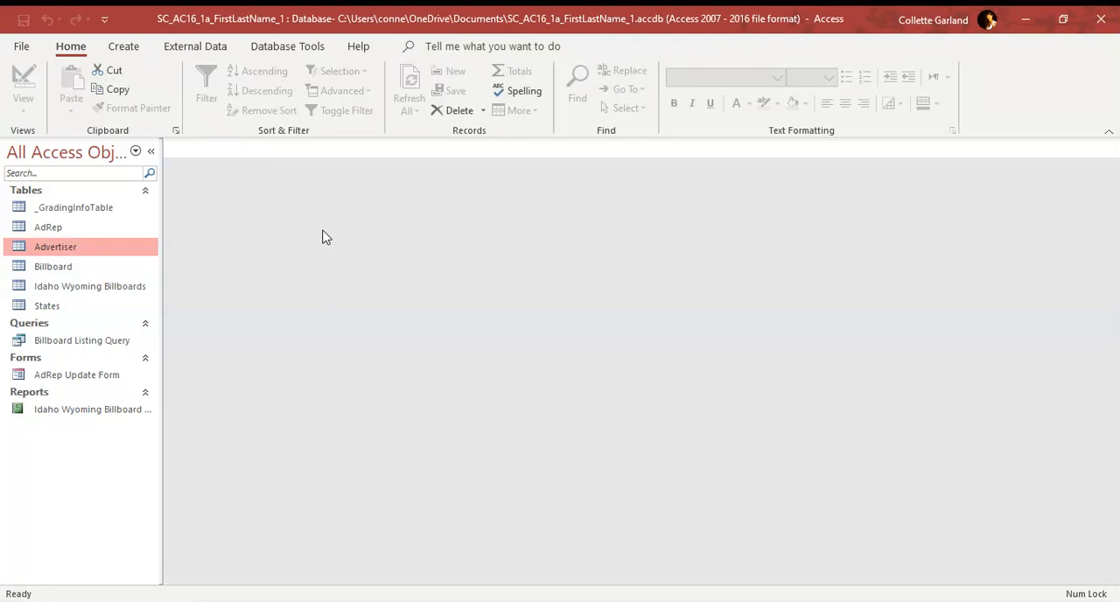
Step: Open the Billboard table's records and enter Poster as the Type for billboard LHBU01
double_click(62, 266)
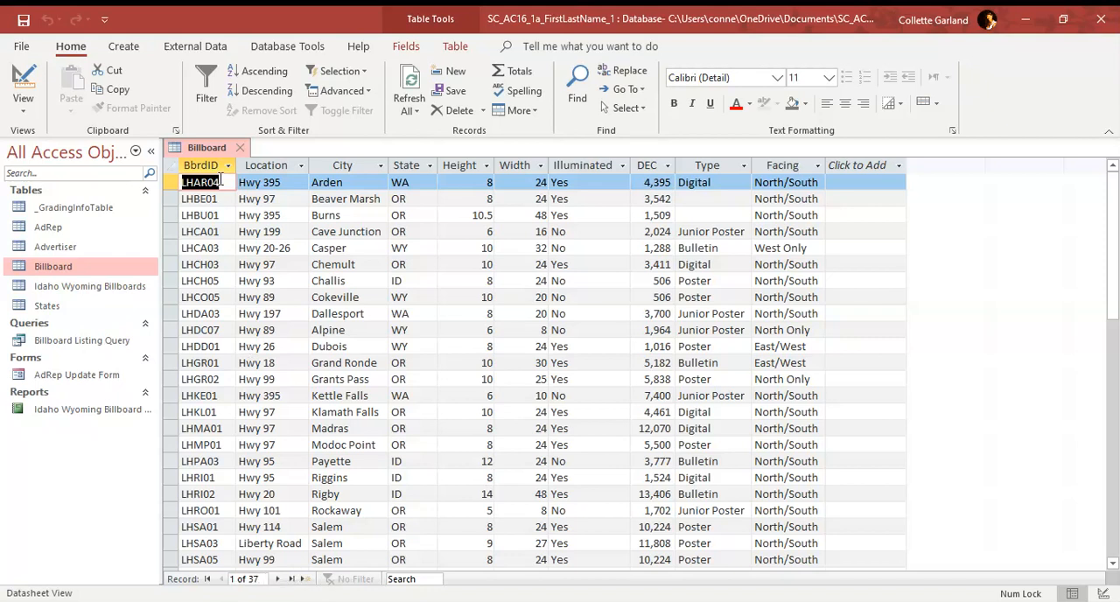
scroll(252, 454, "down", 5)
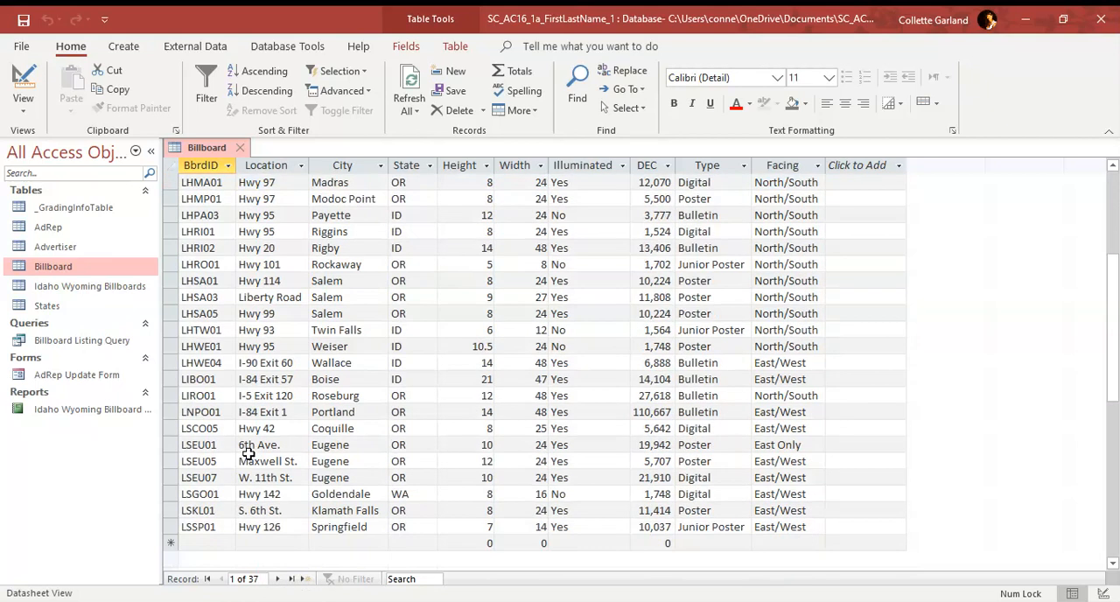
scroll(252, 452, "up", 5)
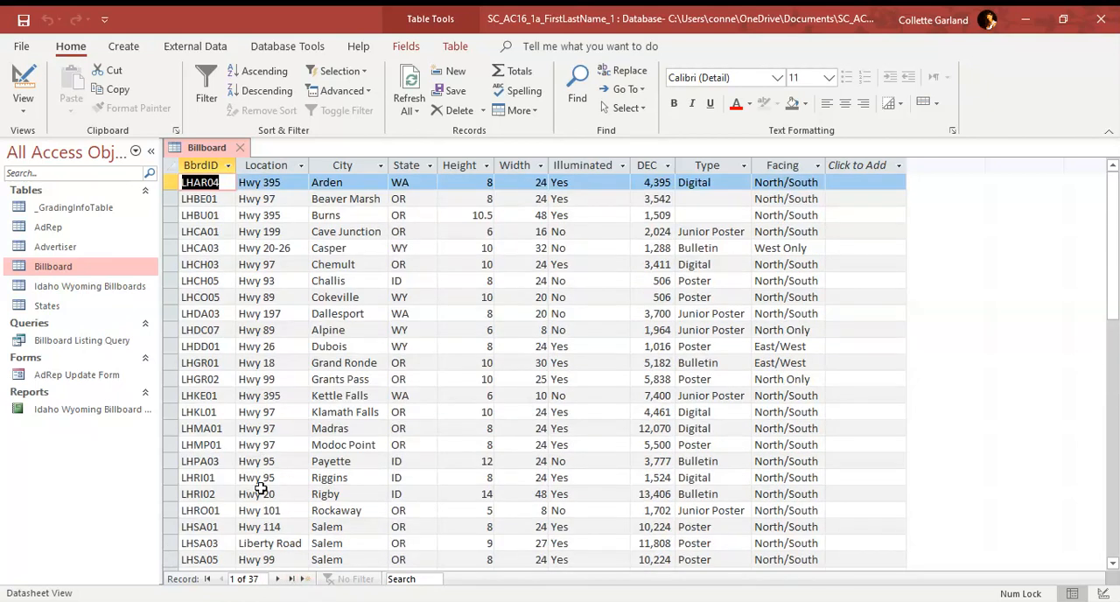
left_click(215, 215)
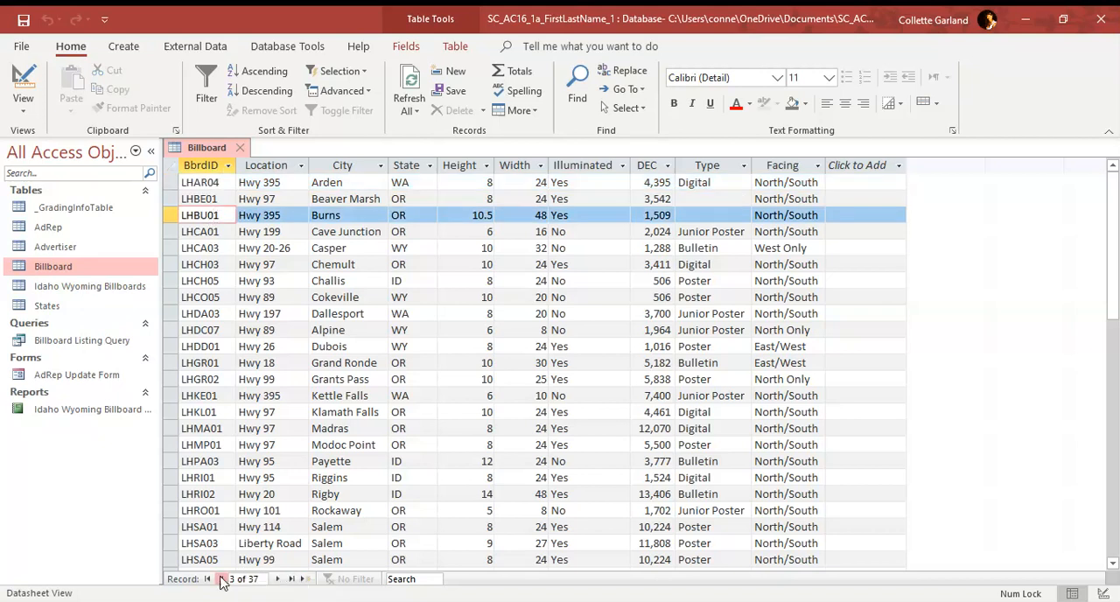
left_click(220, 579)
left_click(221, 579)
left_click(276, 579)
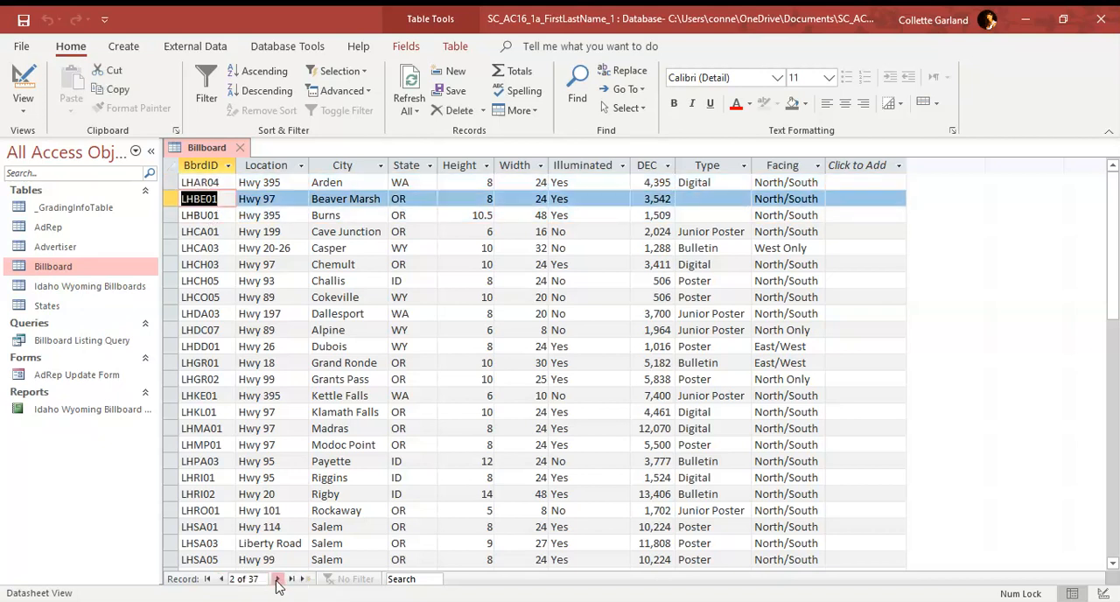
left_click(277, 578)
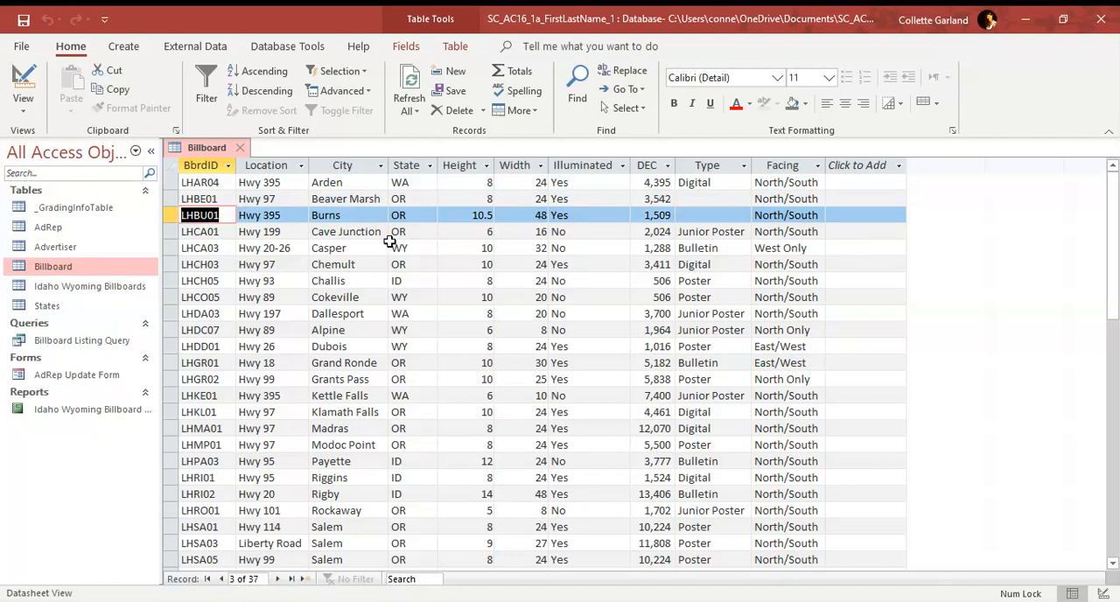
left_click(693, 214)
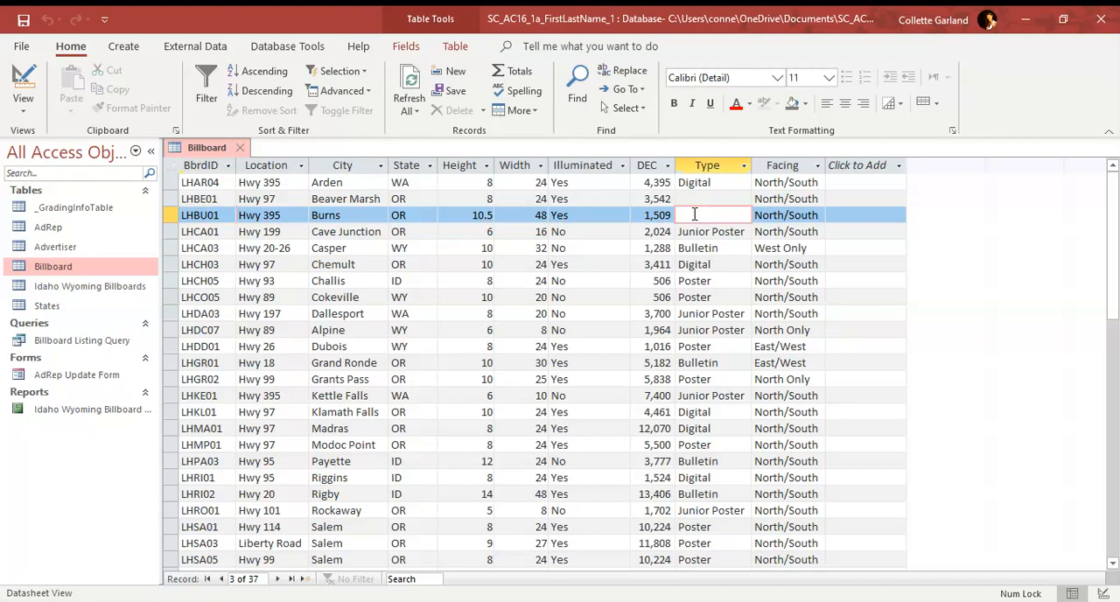
type("Poster")
Step: Enter Digital as the Type for billboard LHBE01, then save and close the Billboard table
left_click(222, 579)
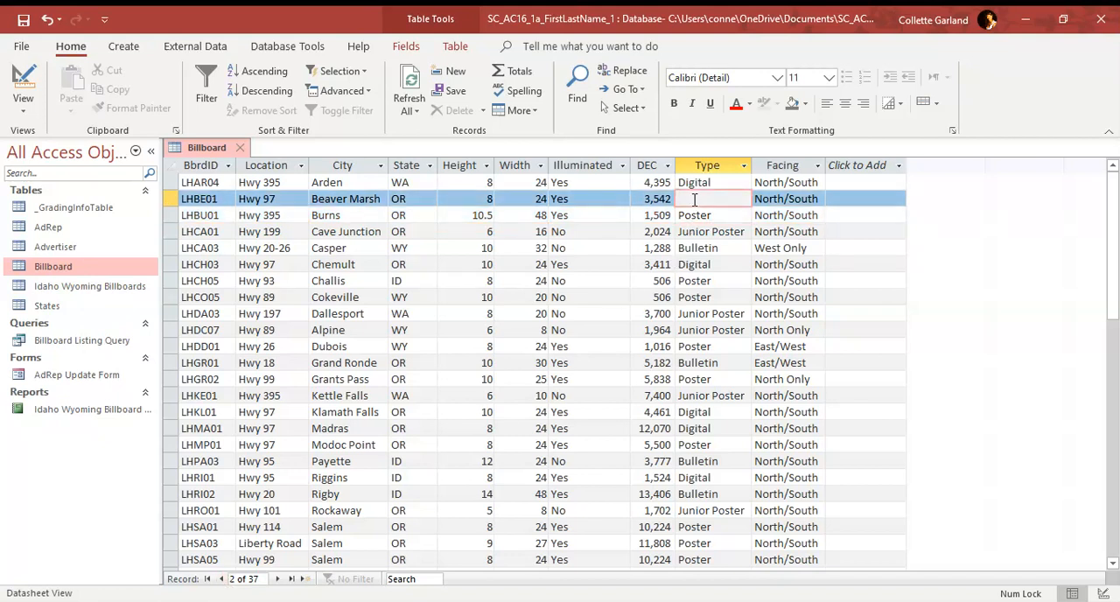
type("Digital")
right_click(210, 150)
left_click(235, 162)
left_click(242, 151)
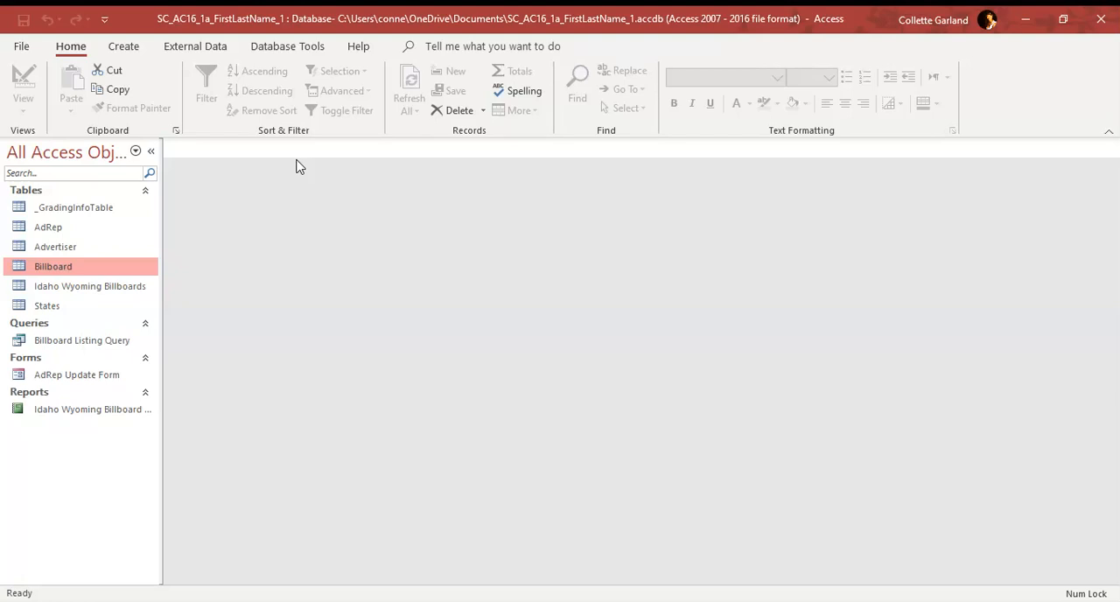
Step: Open the Billboard Listing Query's design and set the State field's criterion to WA
right_click(116, 341)
left_click(153, 374)
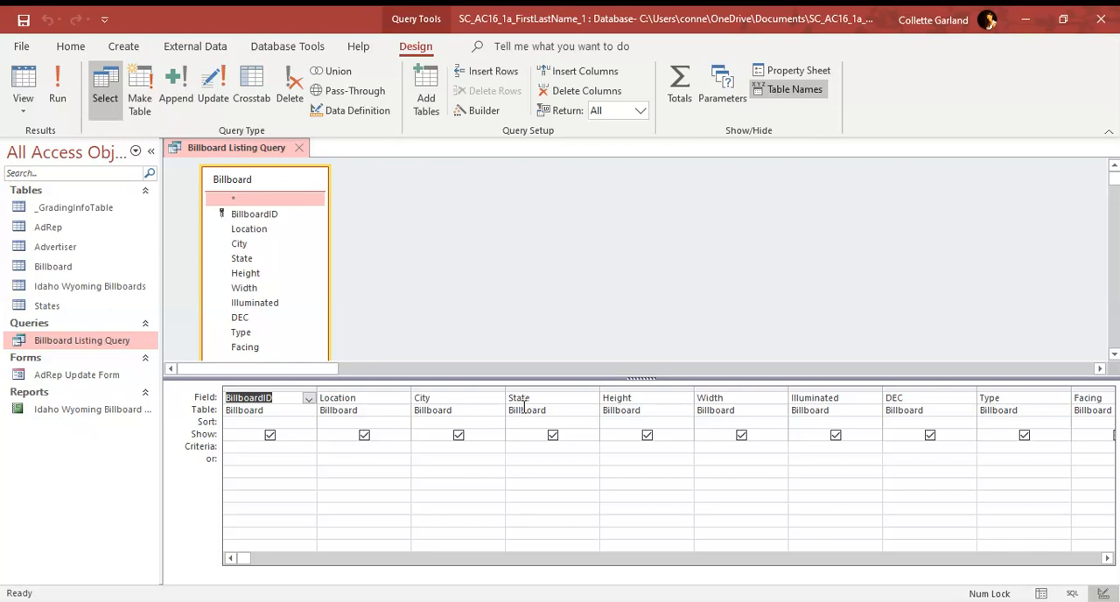
left_click(184, 449)
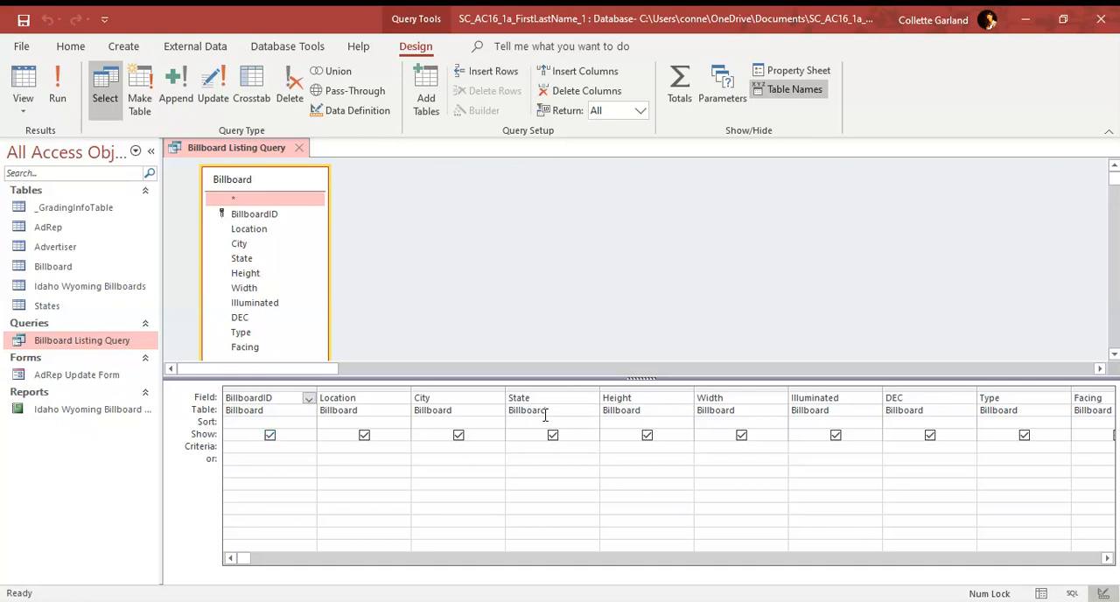
left_click(537, 447)
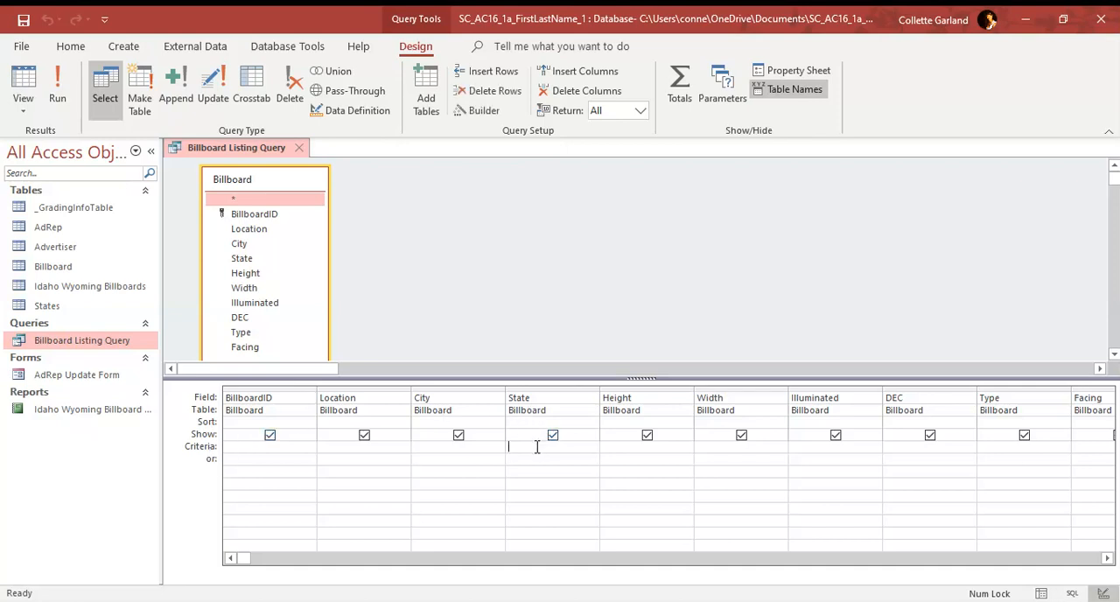
type("WA")
Step: Run the Billboard Listing Query, then save and close it
left_click(55, 101)
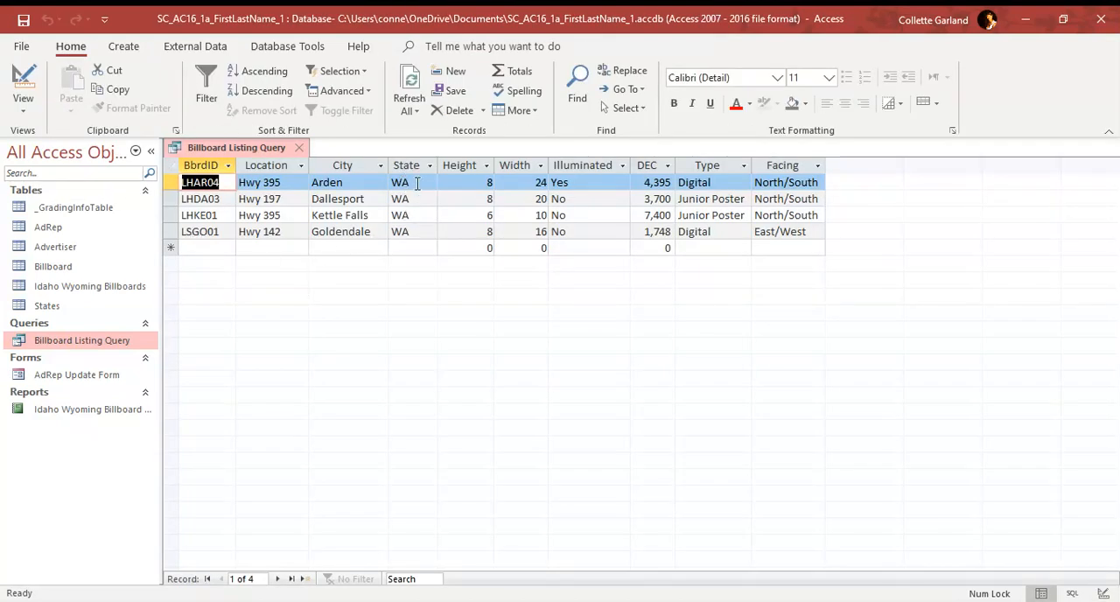
right_click(250, 149)
left_click(274, 157)
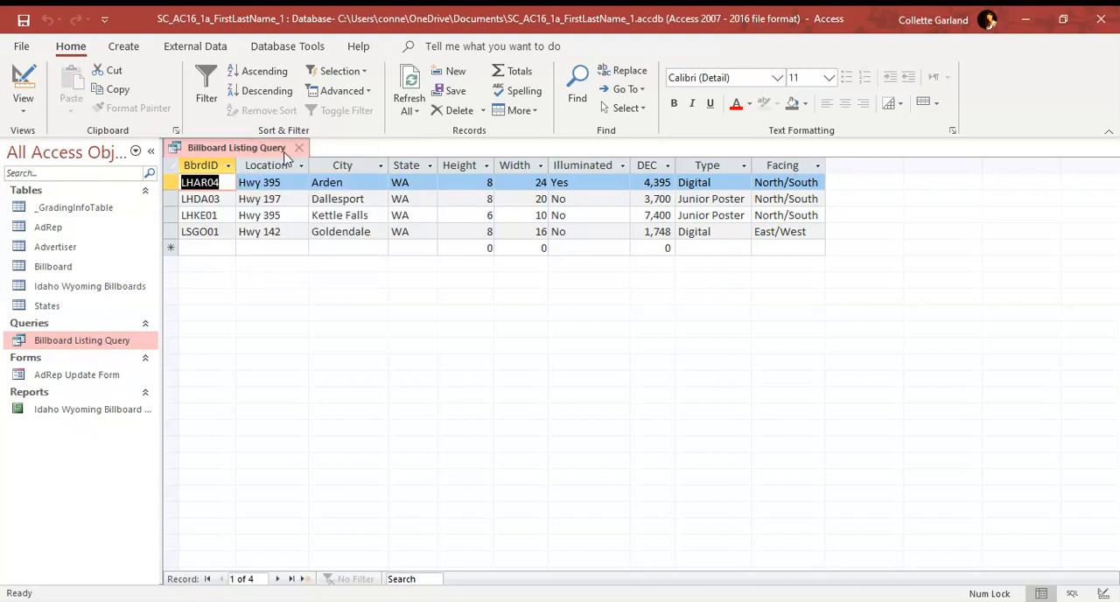
left_click(298, 147)
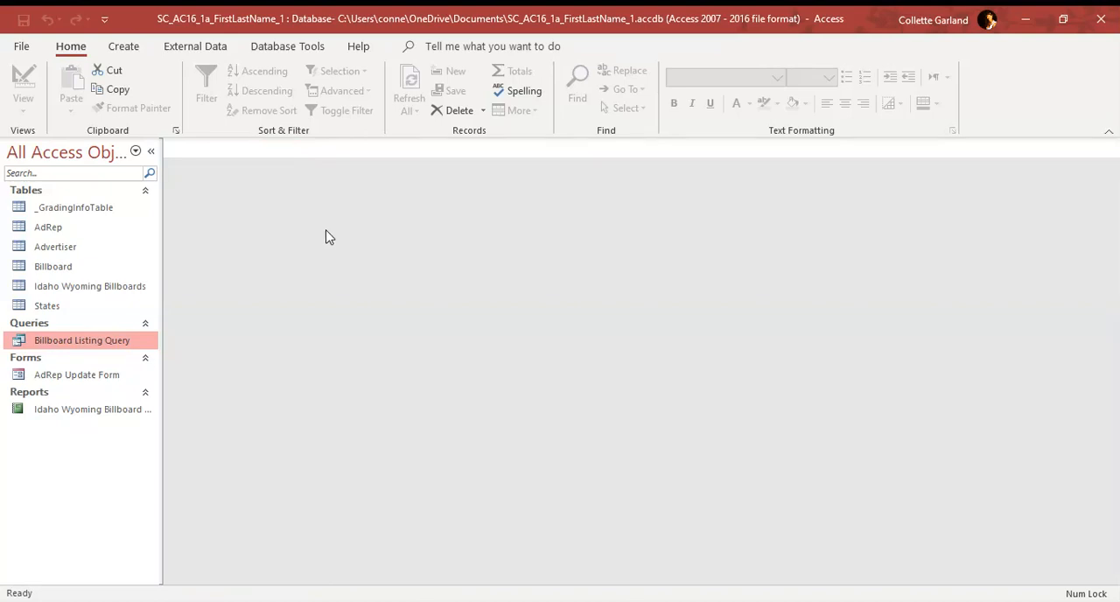
Step: Start a new query with the Simple Query Wizard, using the Advertiser table as its source
left_click(51, 249)
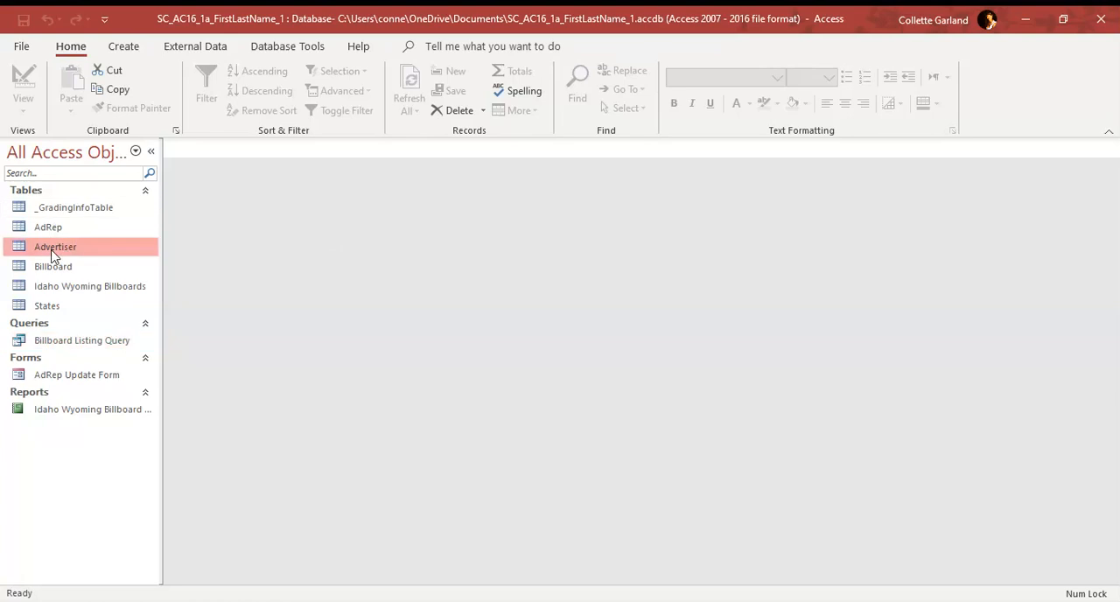
left_click(122, 47)
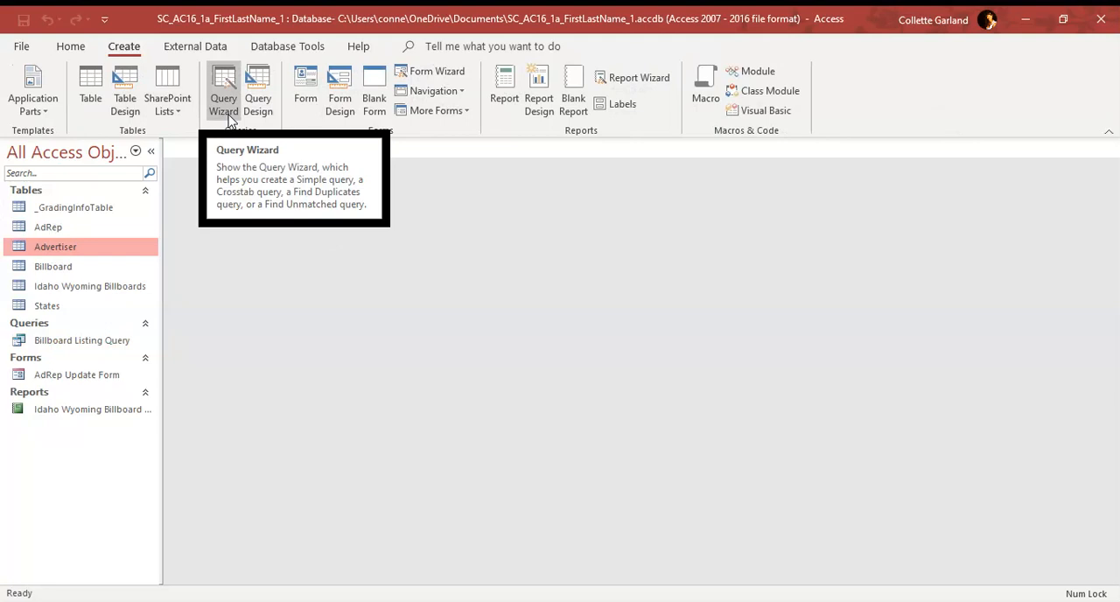
left_click(230, 120)
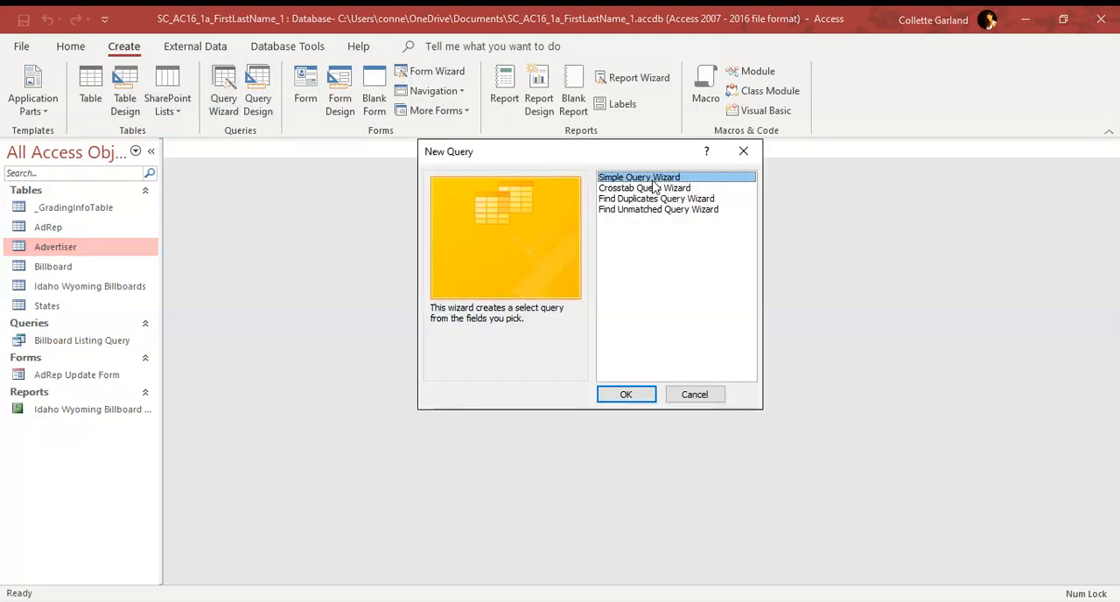
left_click(641, 394)
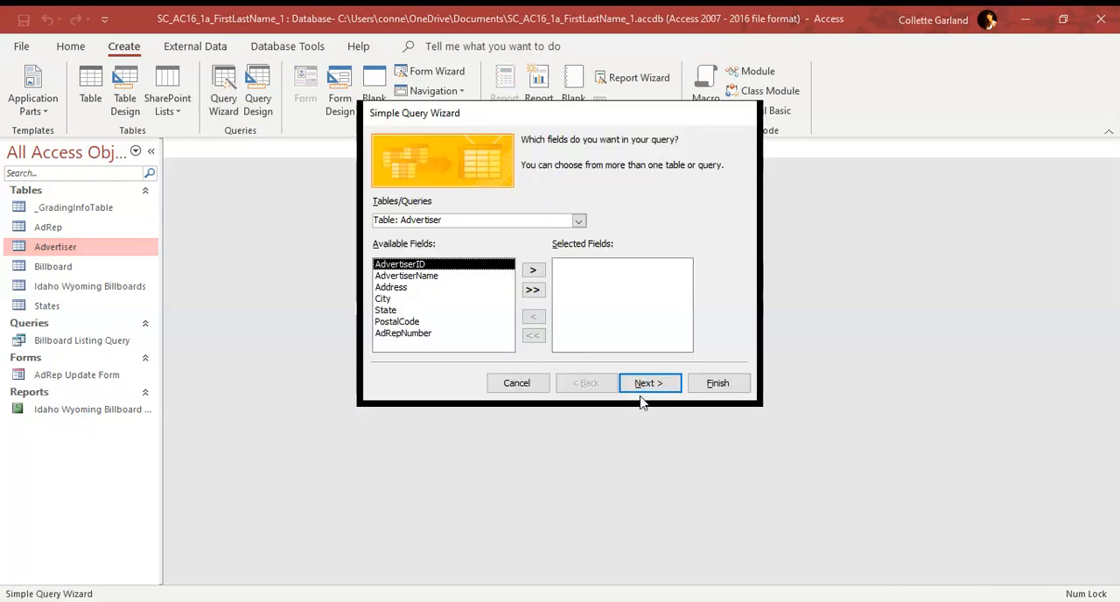
left_click(579, 221)
left_click(615, 226)
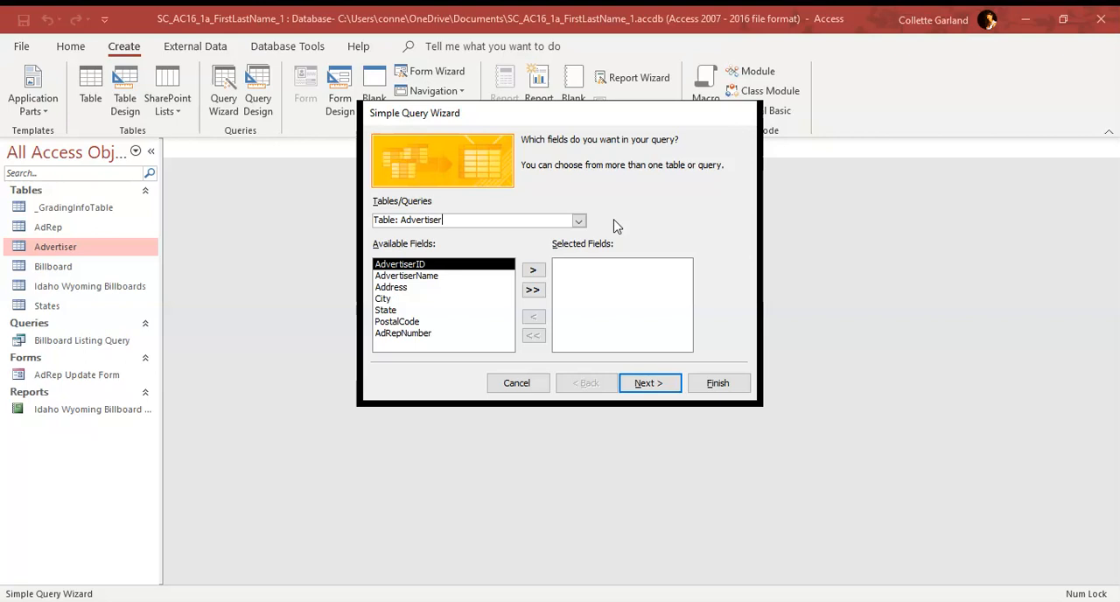
Step: Include all Advertiser fields in the query, finish it with the title Advertiser Query, and close it
left_click(533, 290)
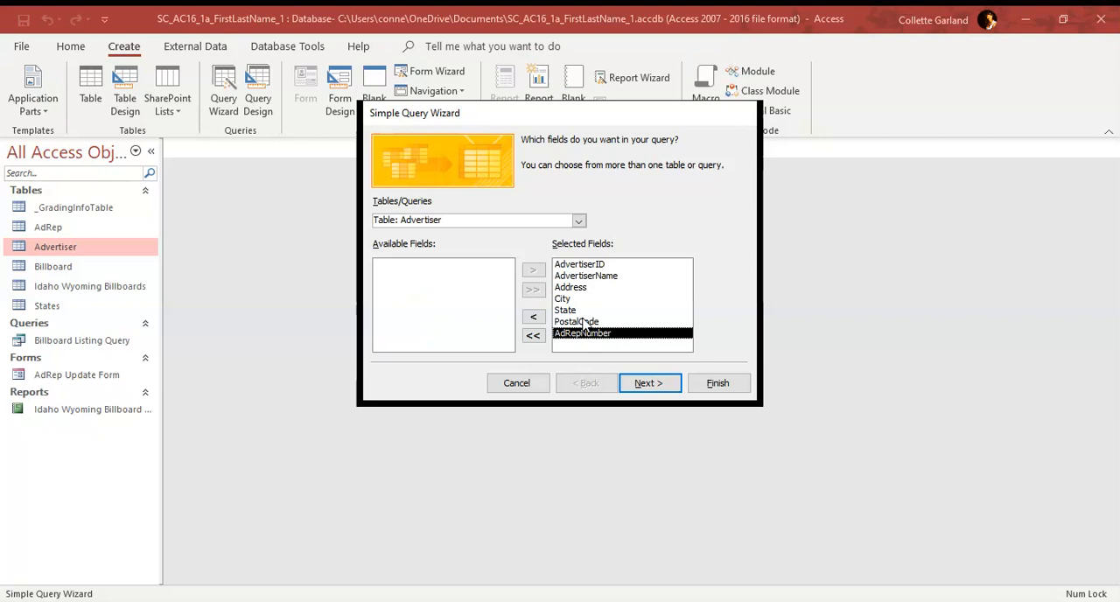
left_click(648, 385)
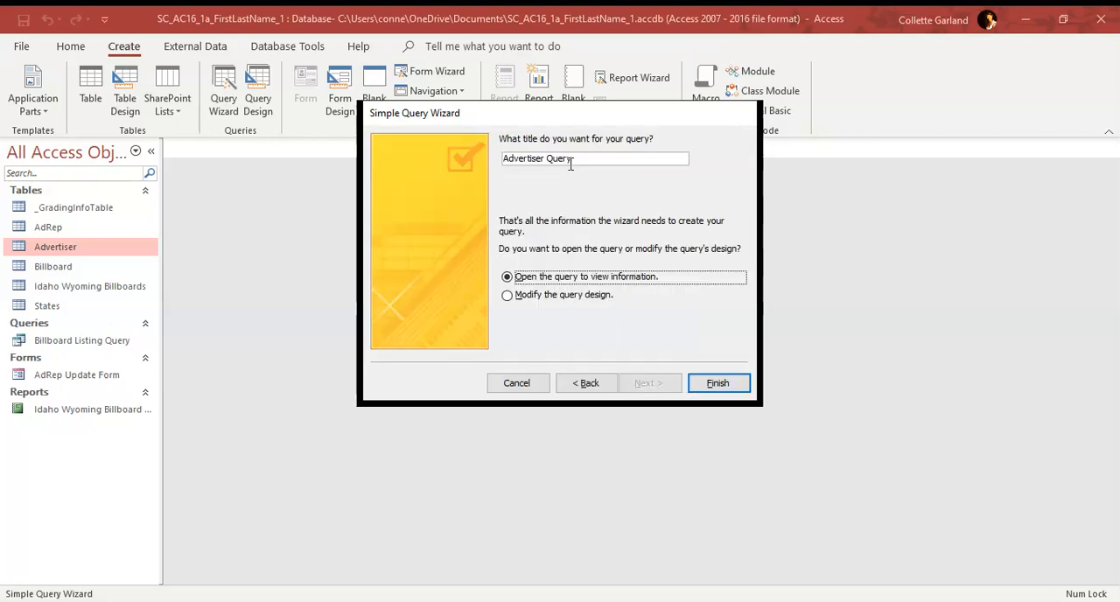
left_click(706, 386)
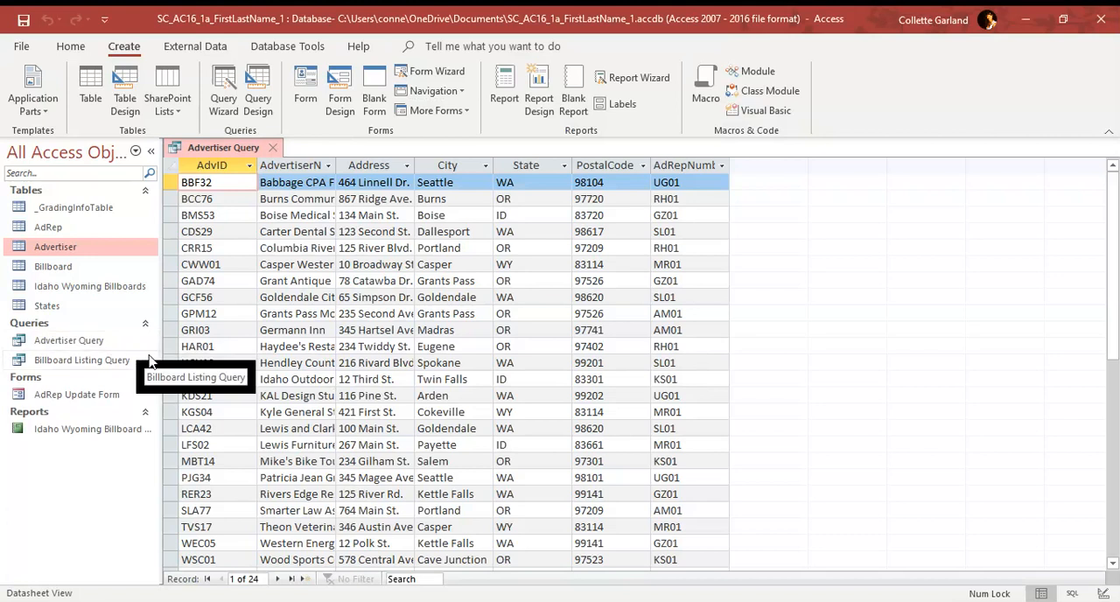
left_click(274, 148)
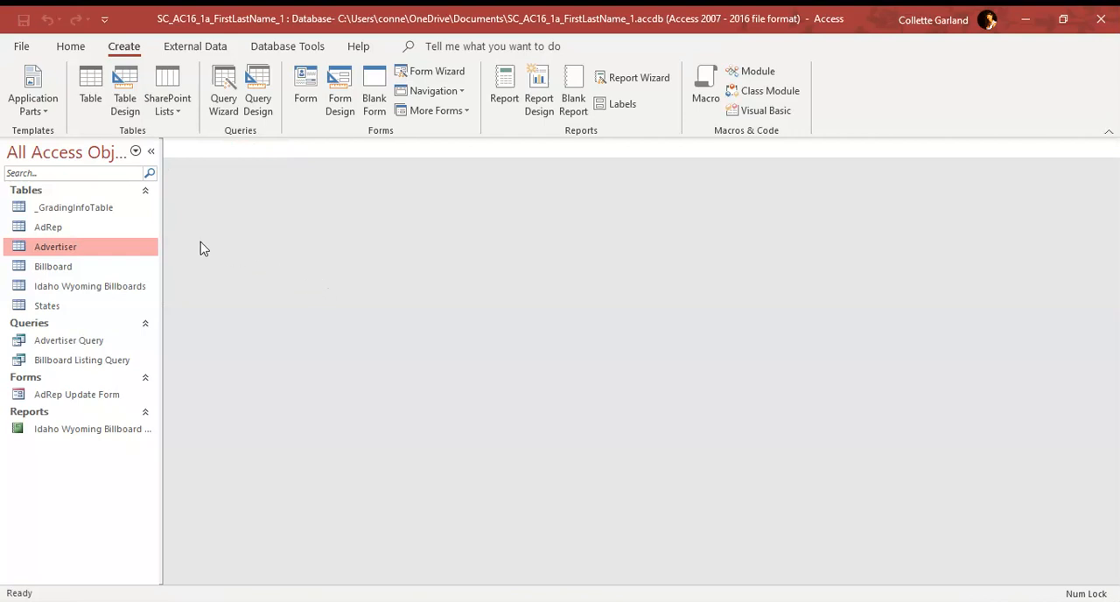
Step: Create a form based on the Advertiser table, save it as Advertiser Form, and close it
left_click(308, 114)
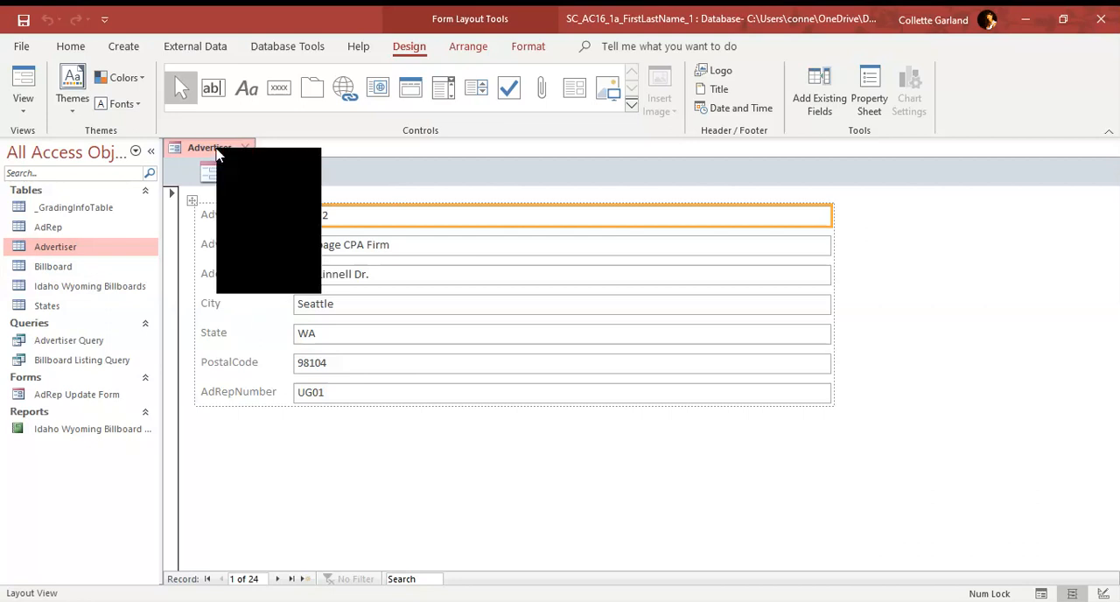
left_click(219, 158)
left_click(516, 221)
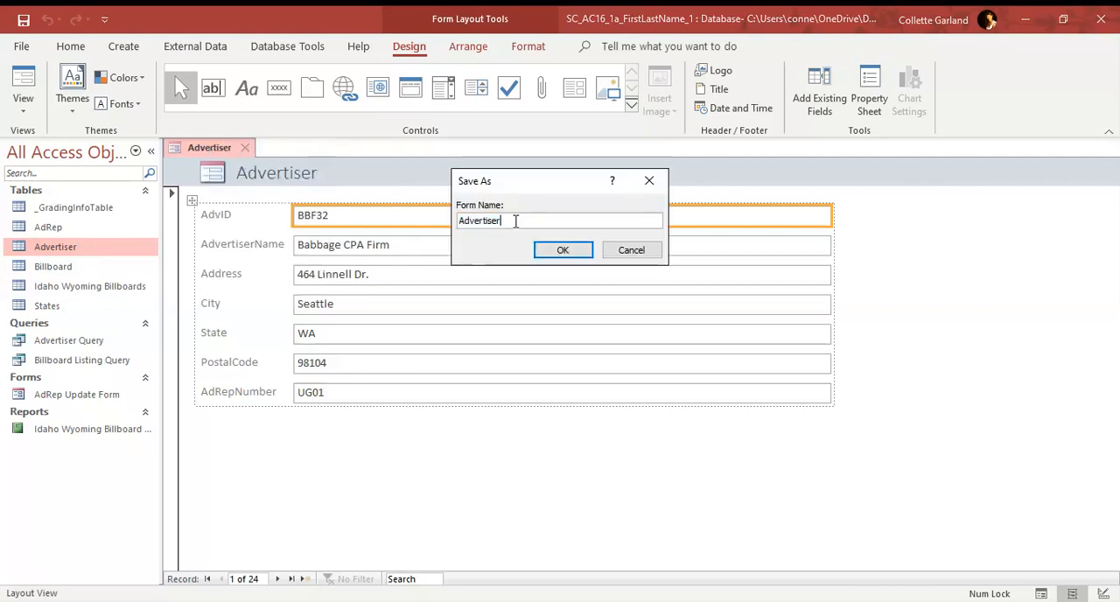
type("Form")
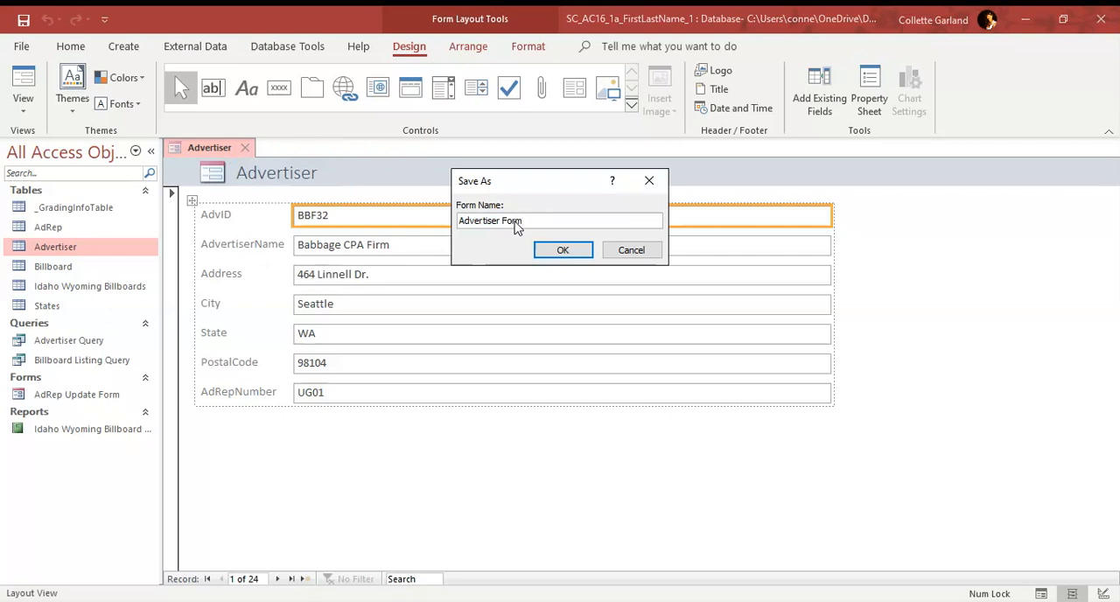
left_click(585, 251)
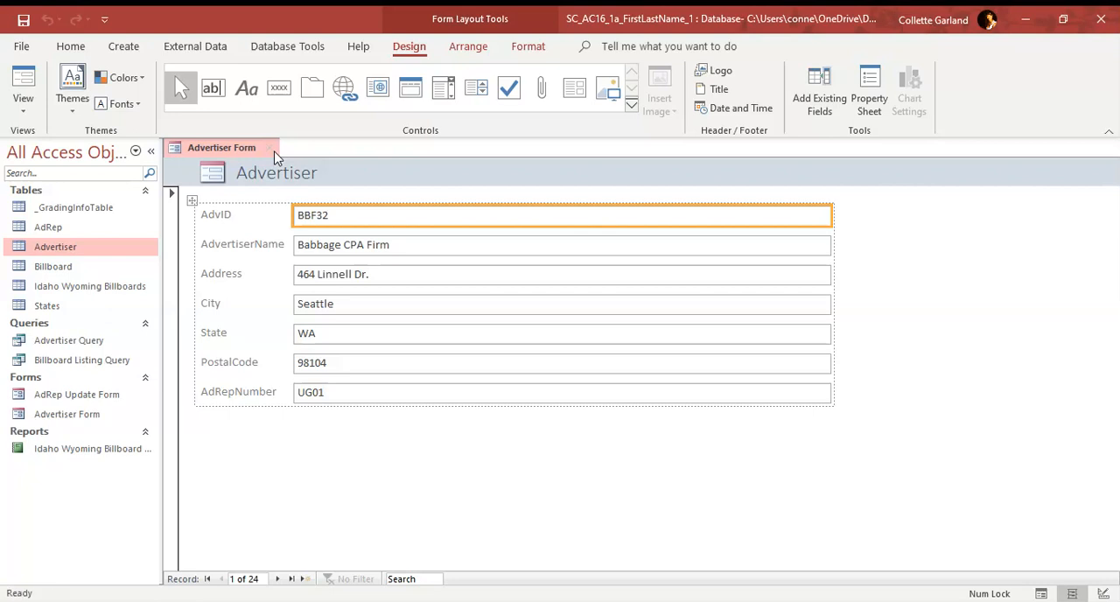
key("ctrl+w")
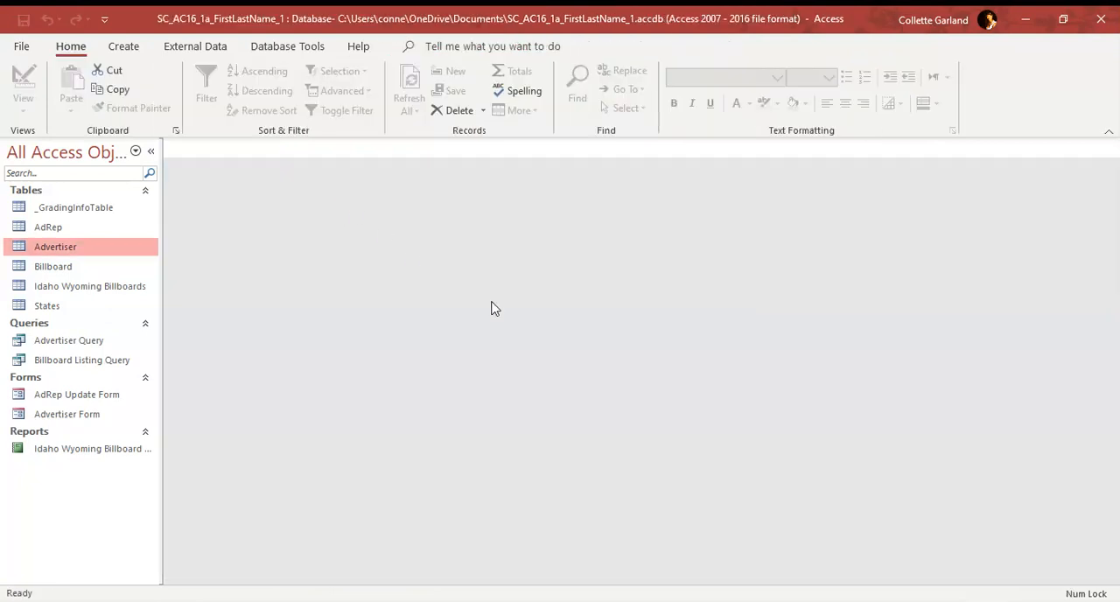
Step: Open the AdRep Update Form in Form View and go to the third record
right_click(79, 400)
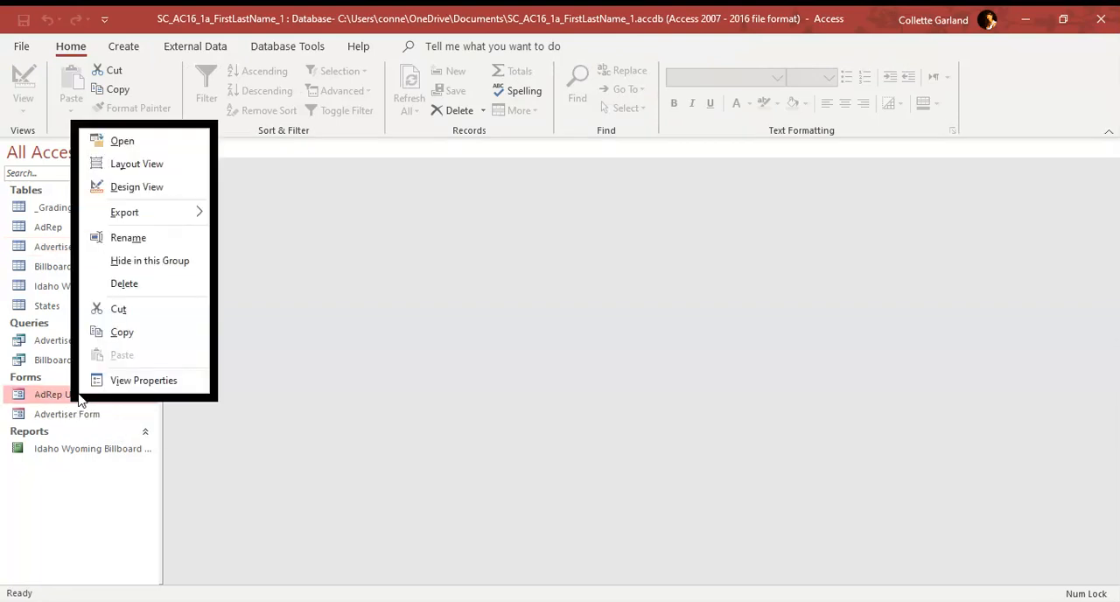
left_click(139, 145)
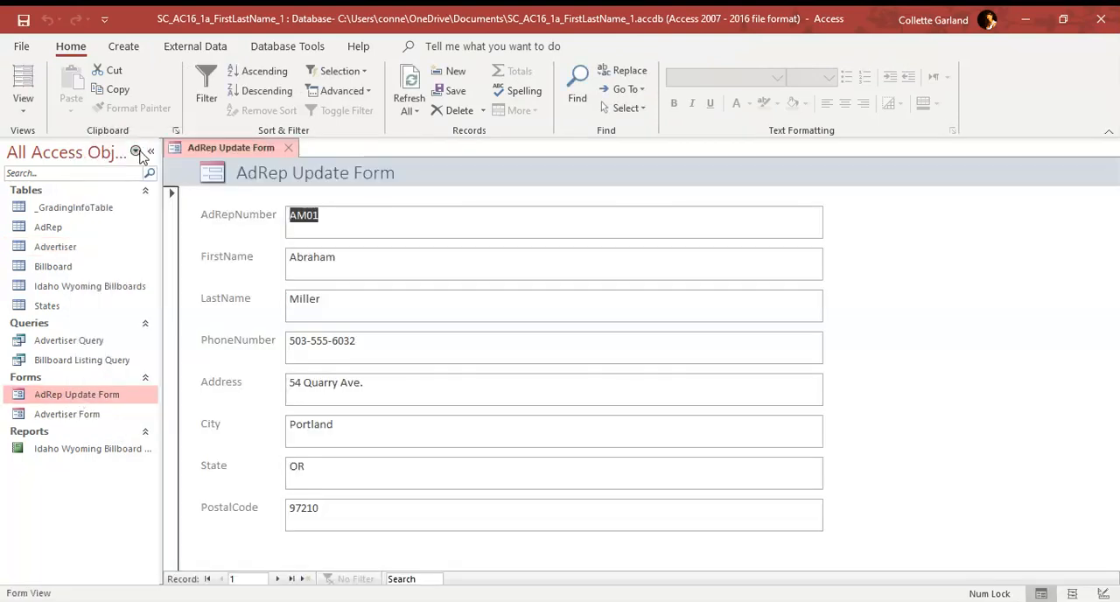
left_click(23, 102)
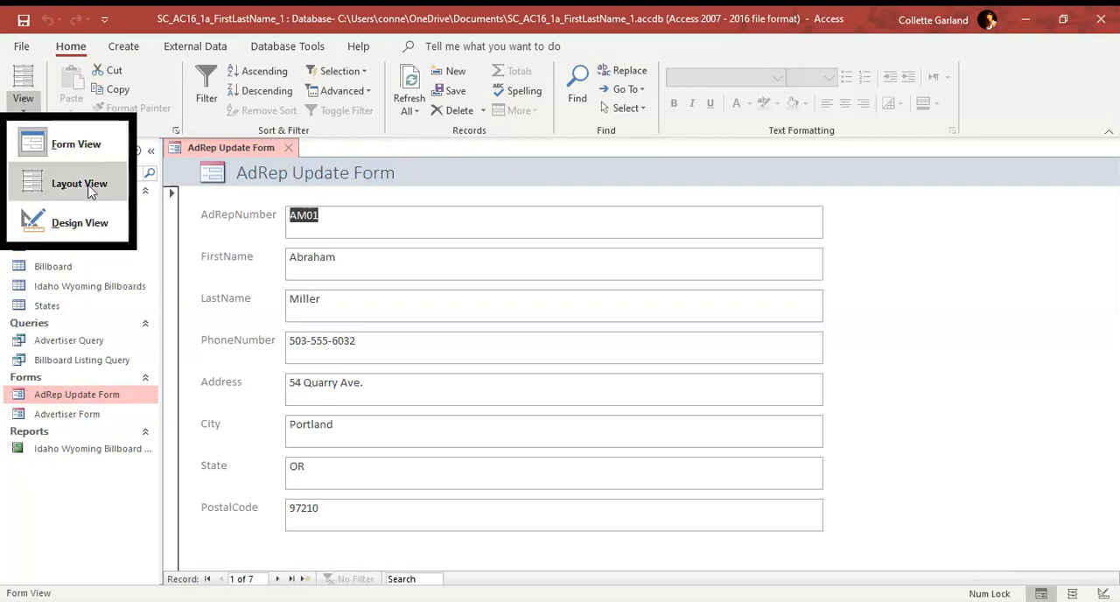
left_click(424, 212)
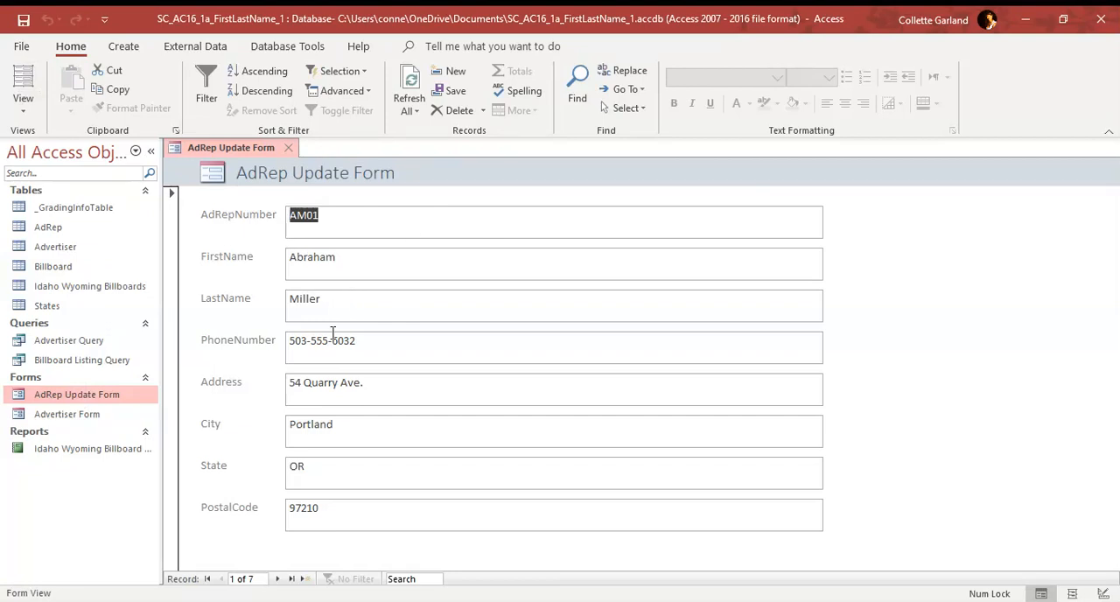
left_click(276, 580)
left_click(277, 581)
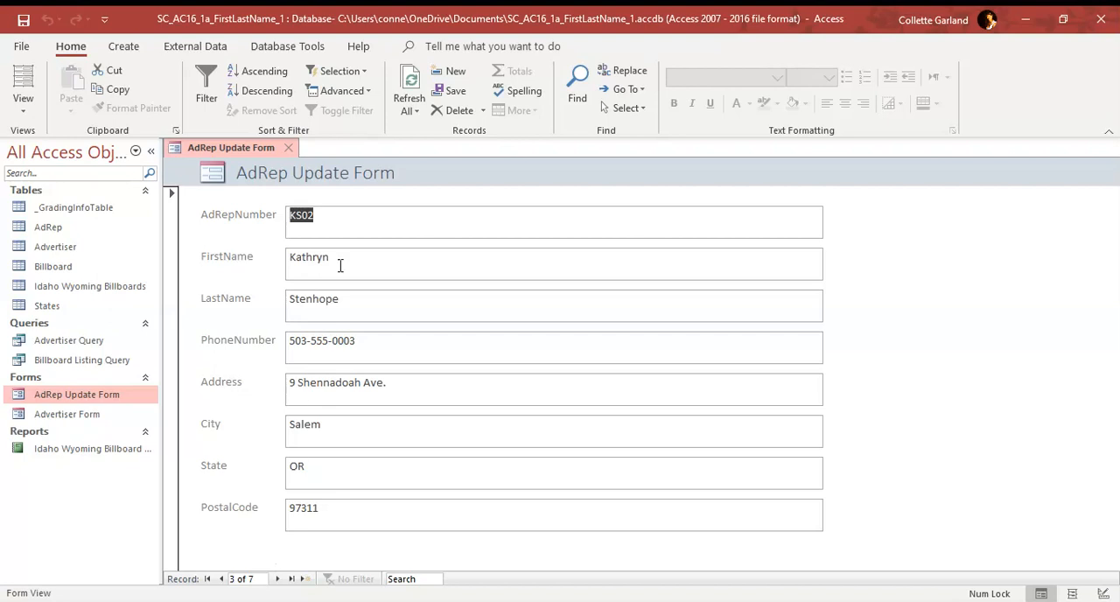
left_click(342, 222)
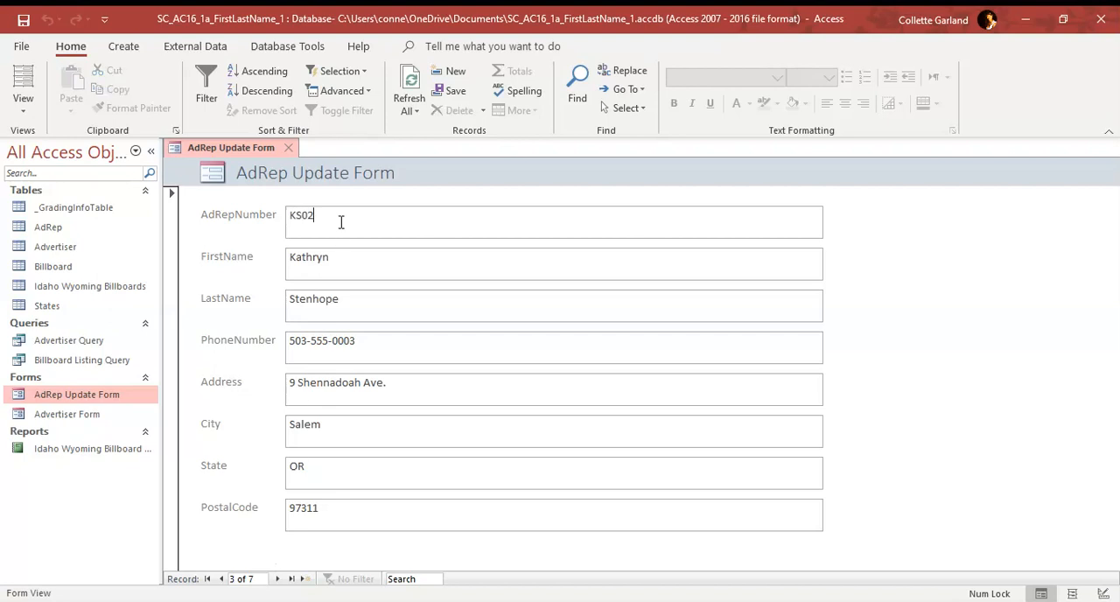
Step: Replace the ad rep's Address with the new street address, then save and close the AdRep Update Form
left_click_drag(387, 385, 285, 394)
key("Delete")
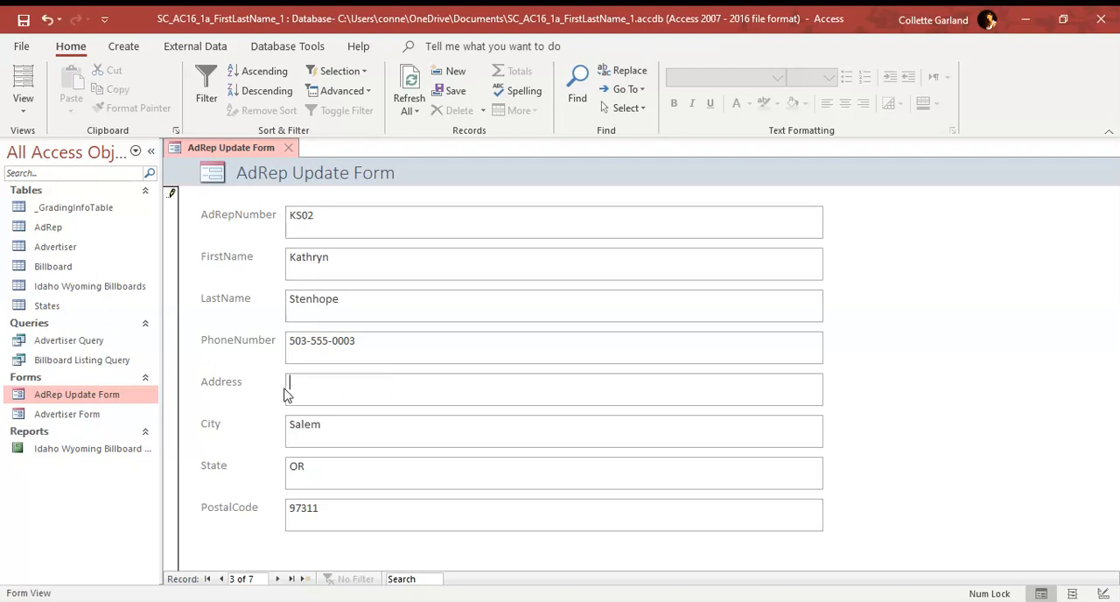
type("90 Mesa Verde St.")
right_click(225, 161)
left_click(256, 161)
left_click(287, 149)
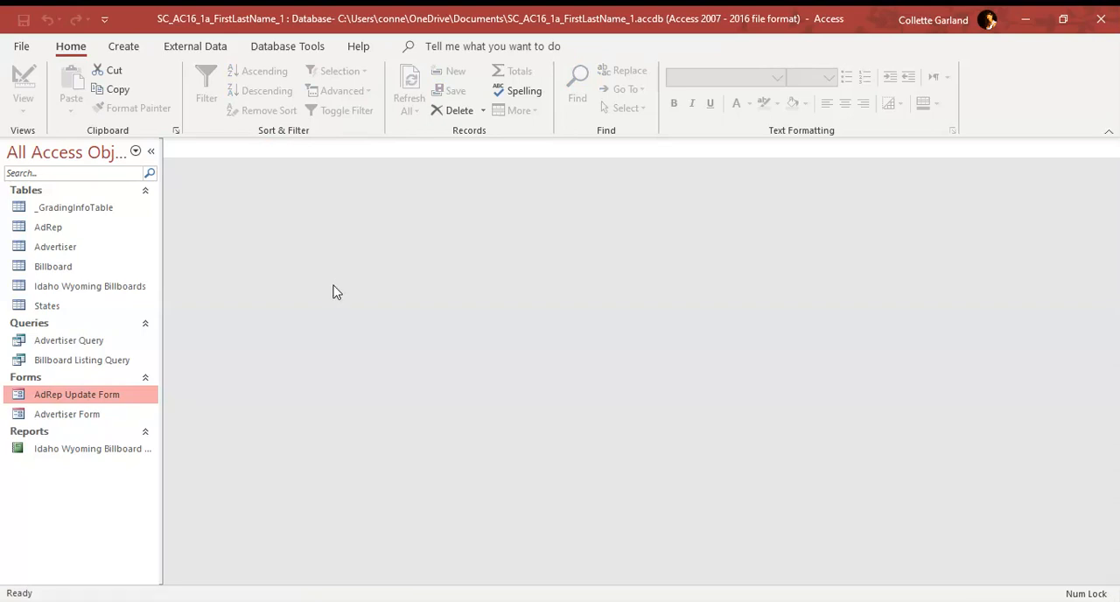
Step: Create a basic report based on the Advertiser table
left_click(83, 249)
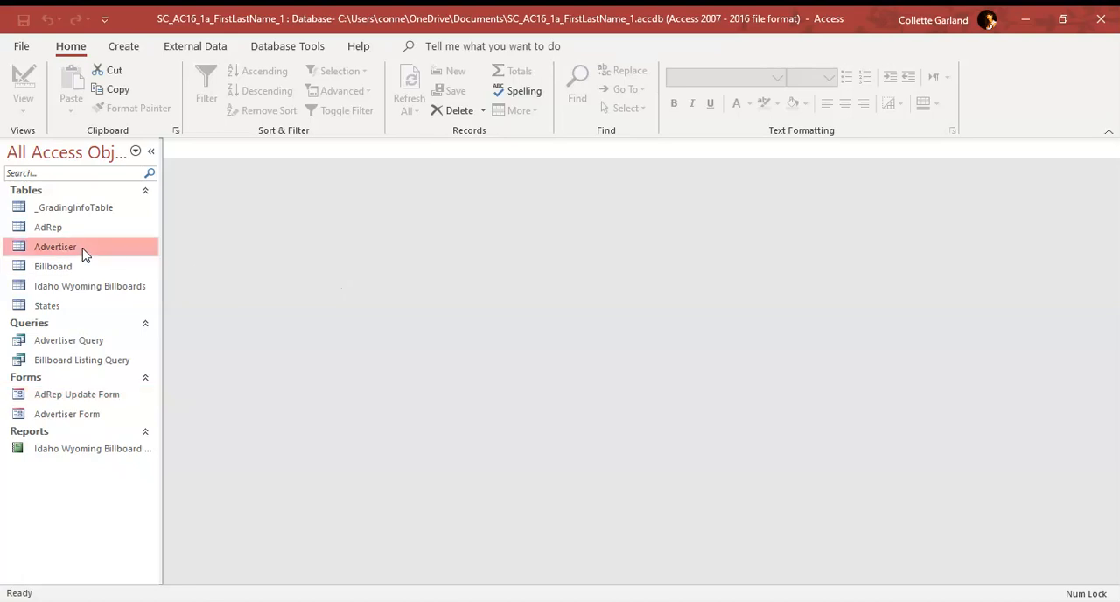
left_click(125, 47)
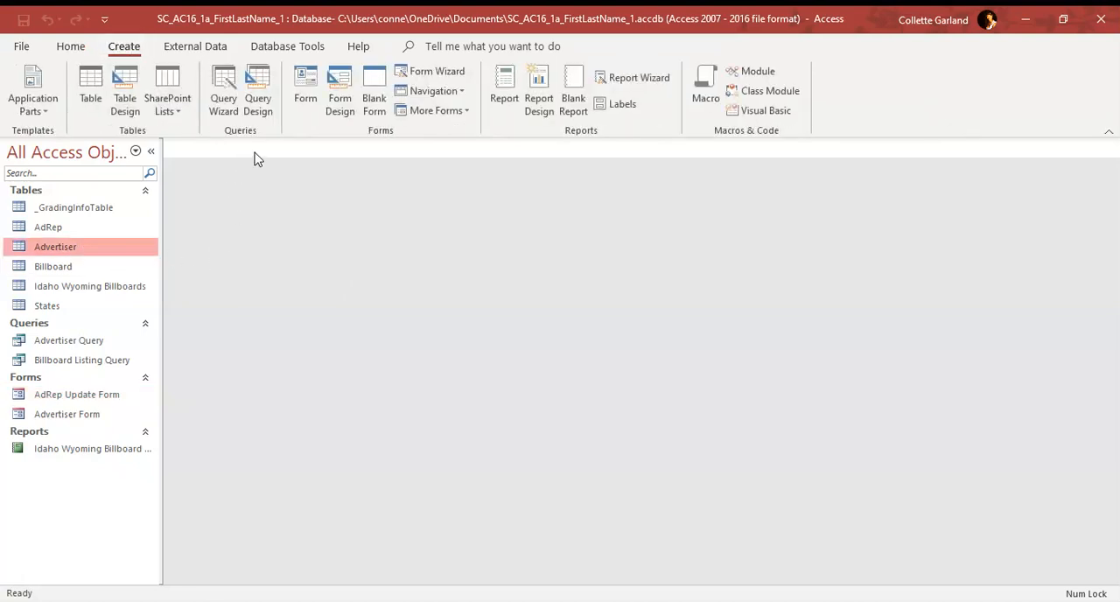
left_click(505, 103)
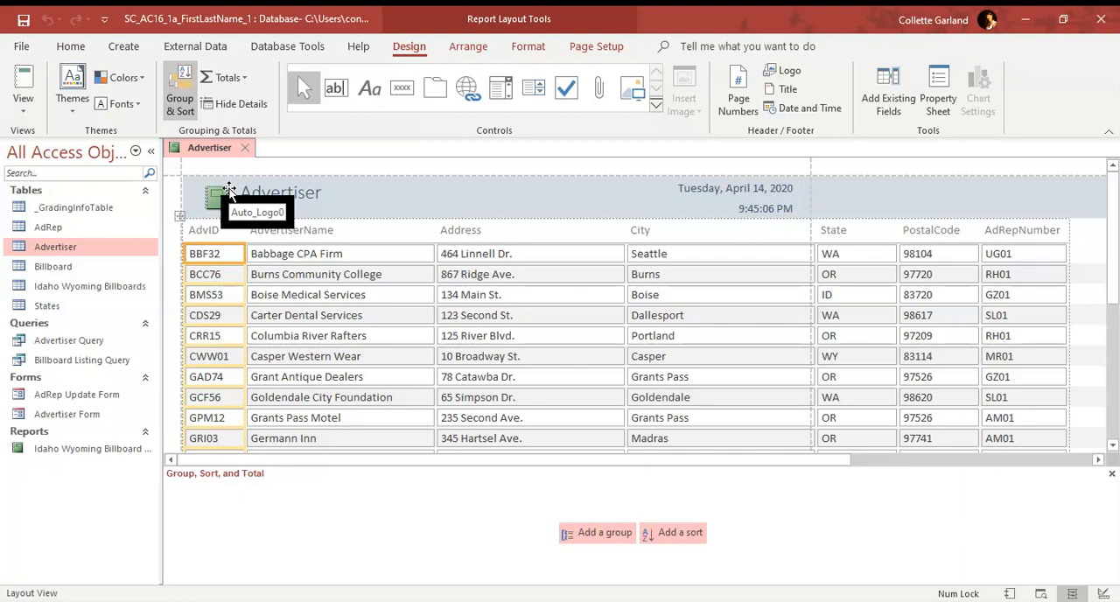
Step: Save the new report as Advertiser Report and close it
right_click(216, 151)
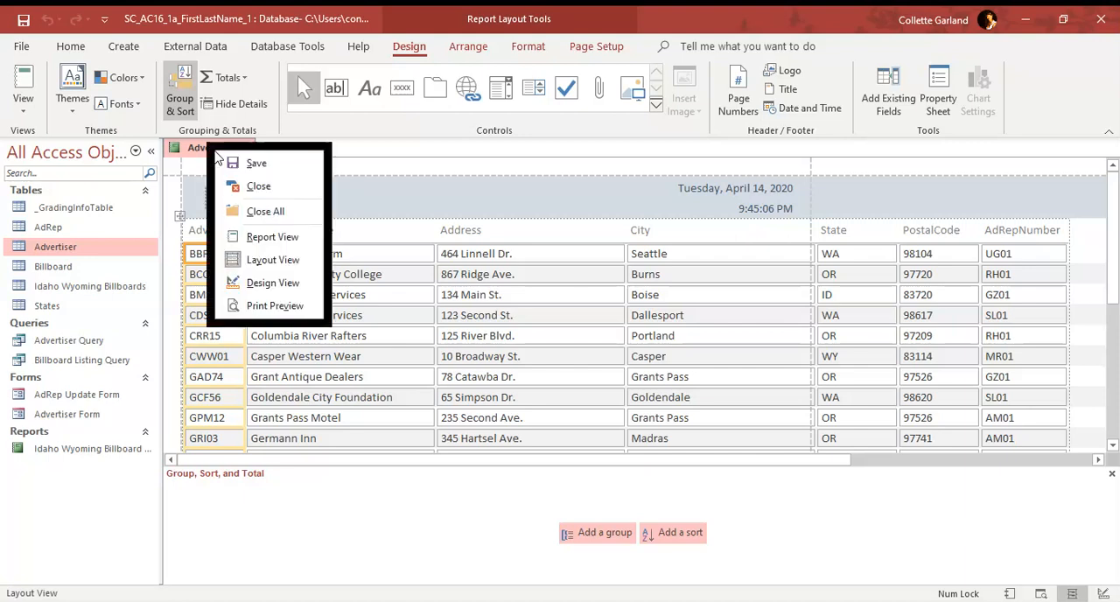
left_click(231, 163)
left_click(517, 220)
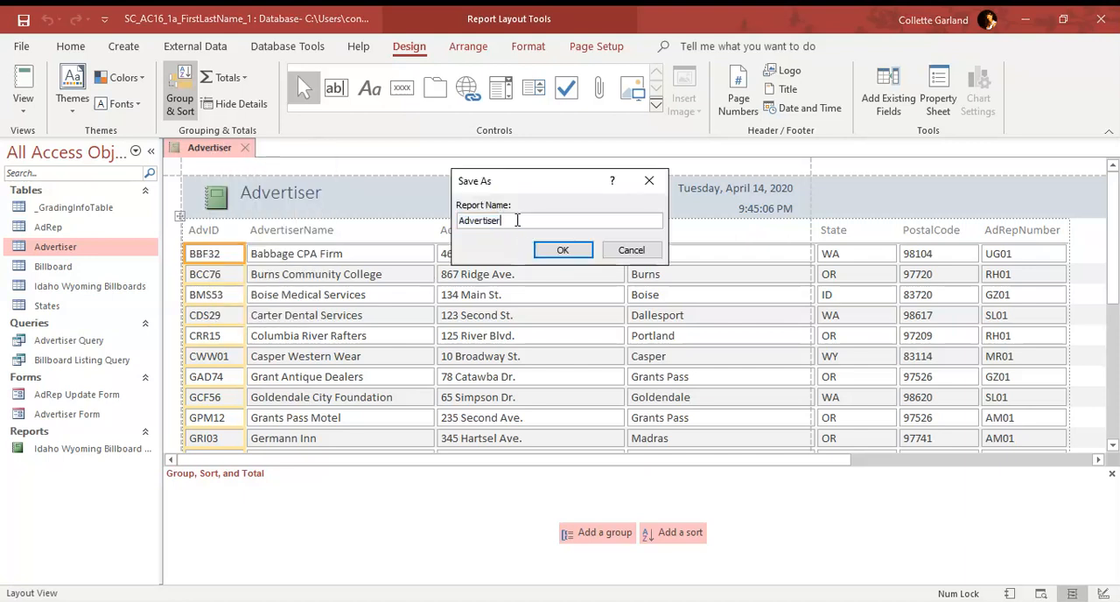
type("Report")
key("Left")
key("Left")
key("Left")
key("Left")
key("Left")
key("Left")
left_click(553, 249)
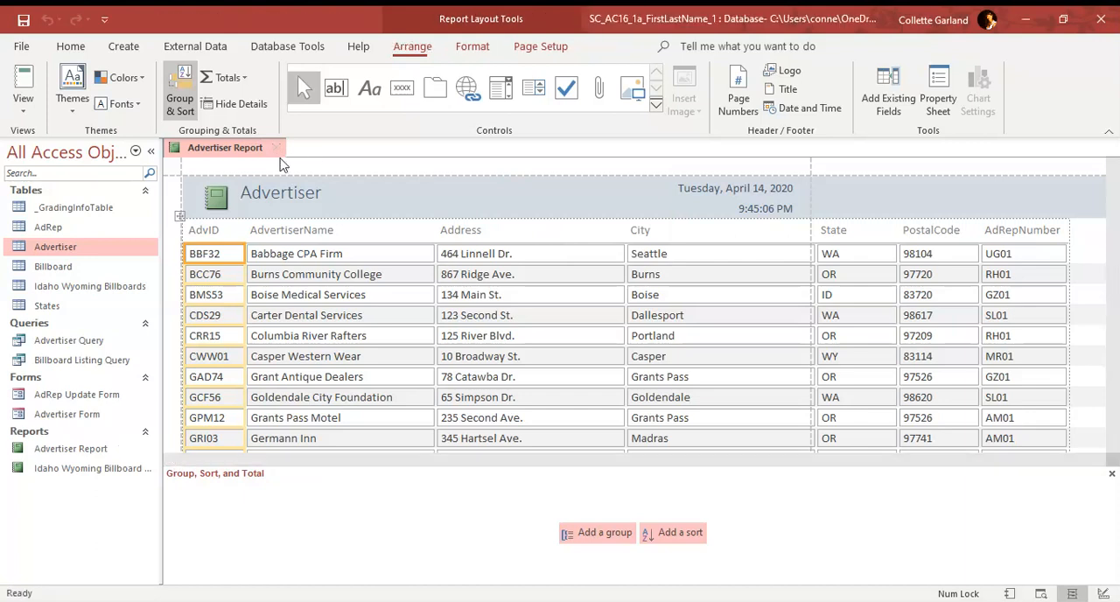
left_click(276, 147)
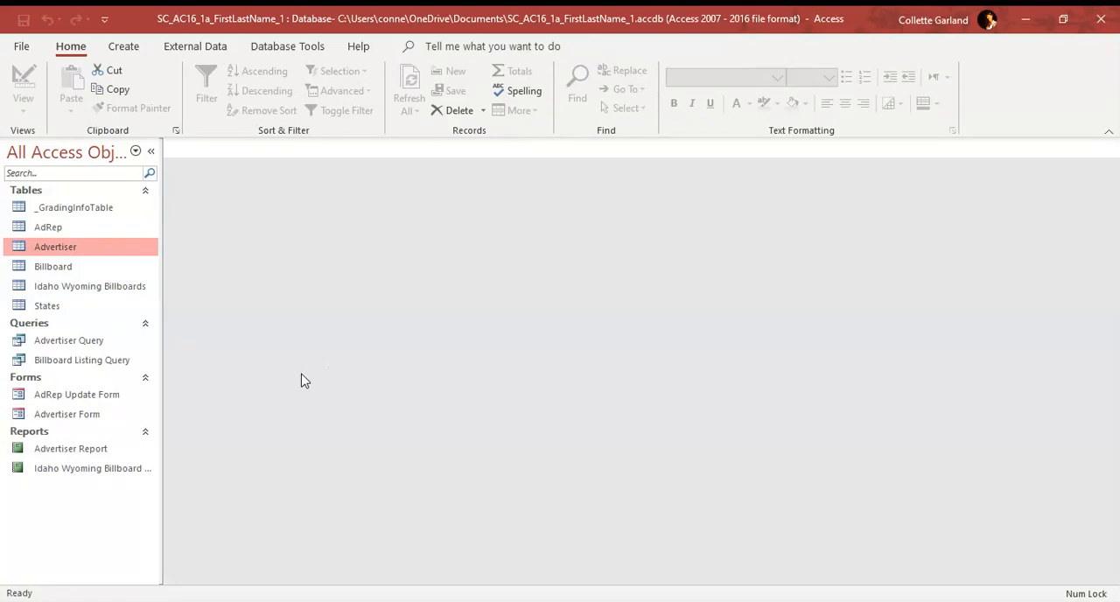
Step: Open the Idaho Wyoming Billboard Circulation report in Layout View
double_click(85, 474)
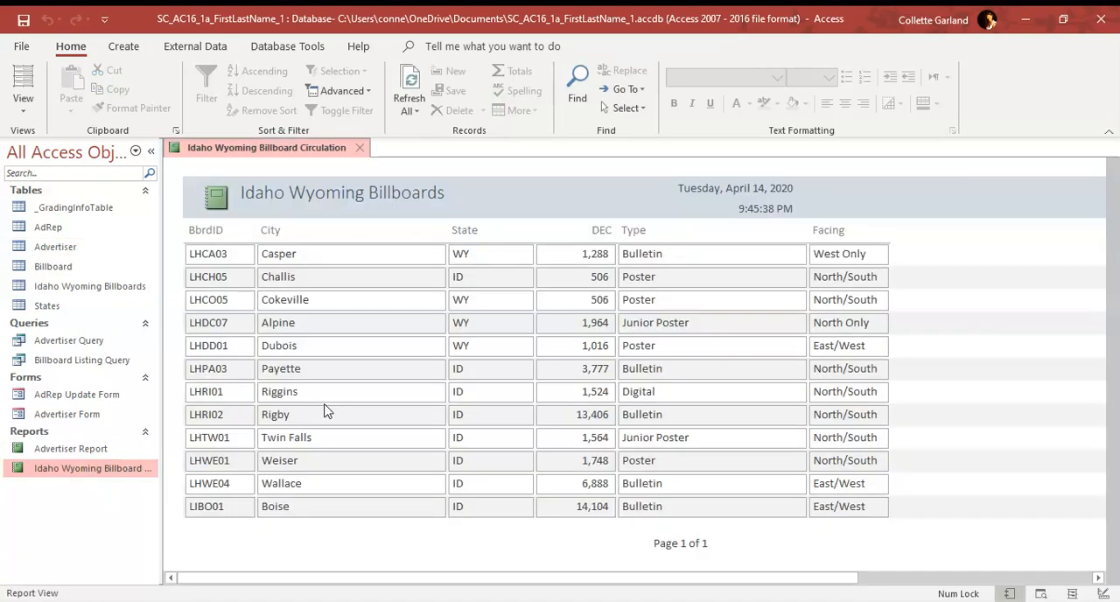
left_click(25, 119)
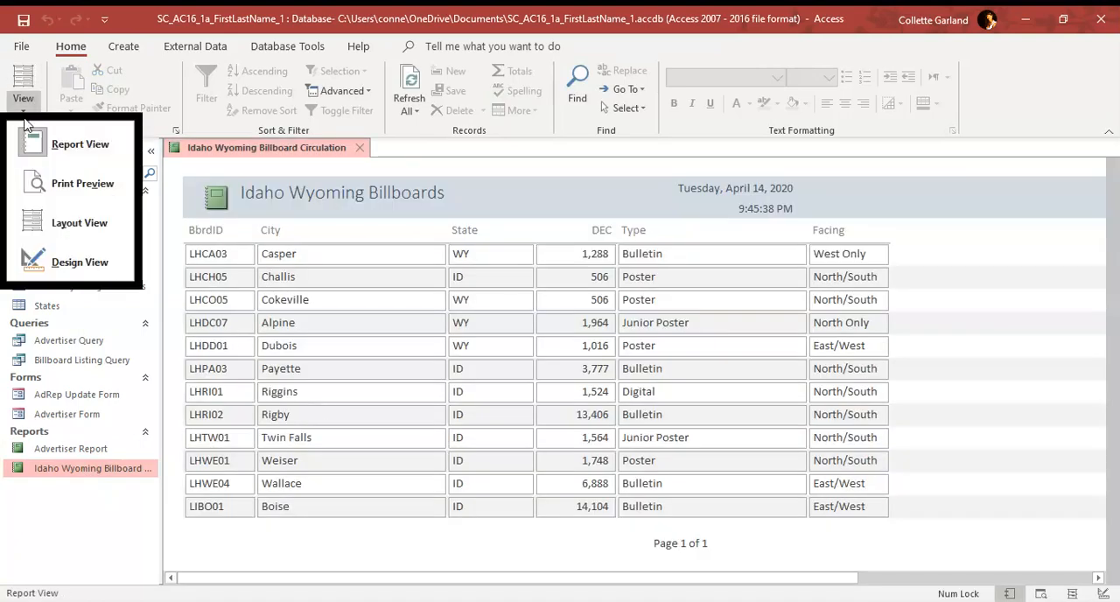
left_click(92, 234)
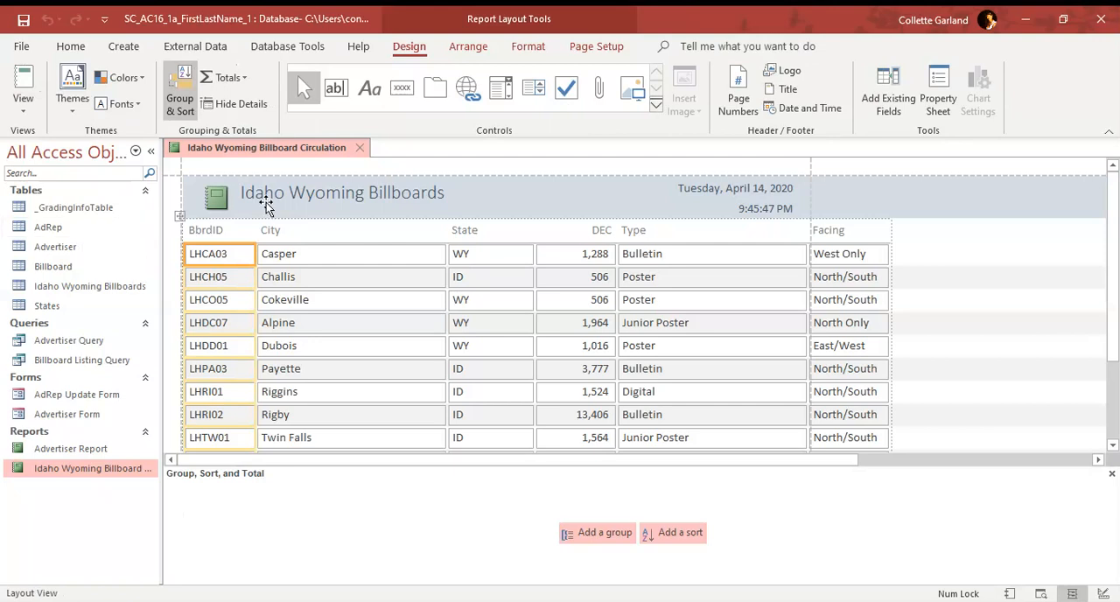
Step: Delete the Type and Facing fields and their column headings from the report
left_click(652, 235)
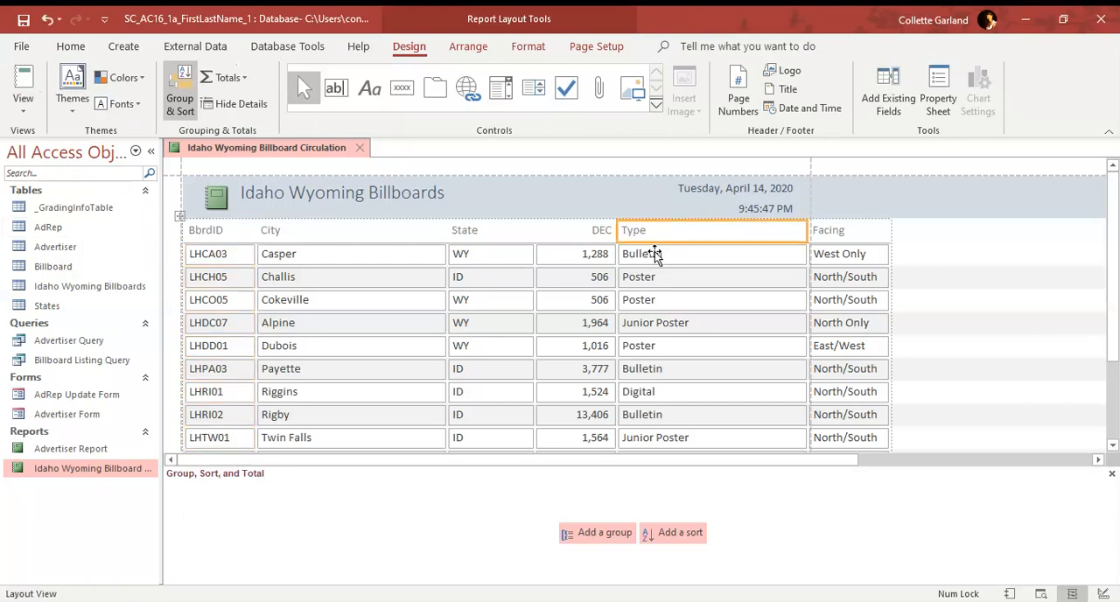
left_click(655, 251)
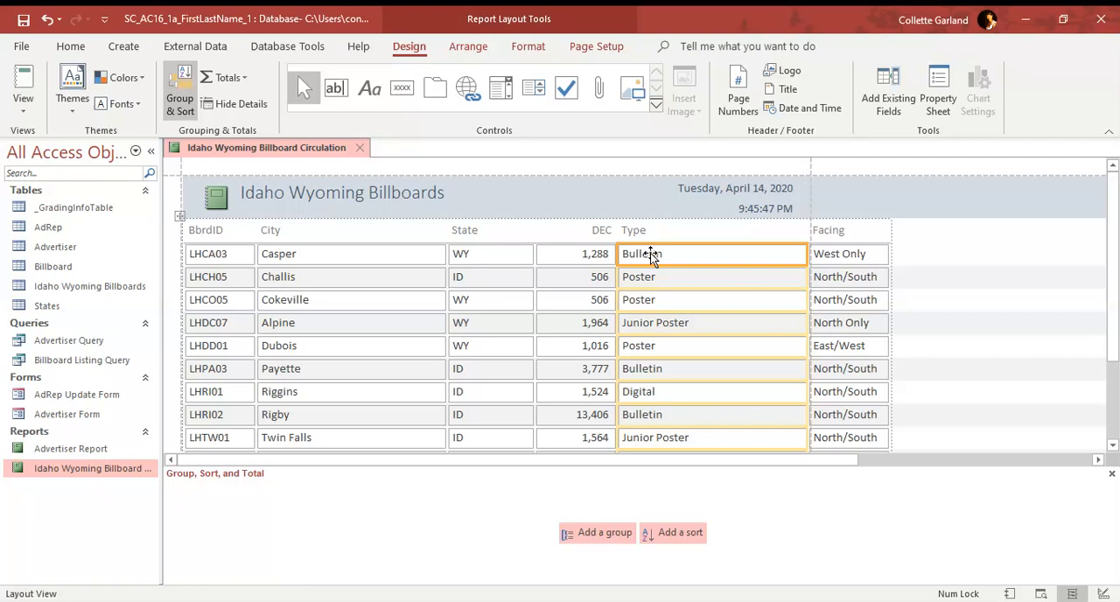
left_click(849, 254, "shift")
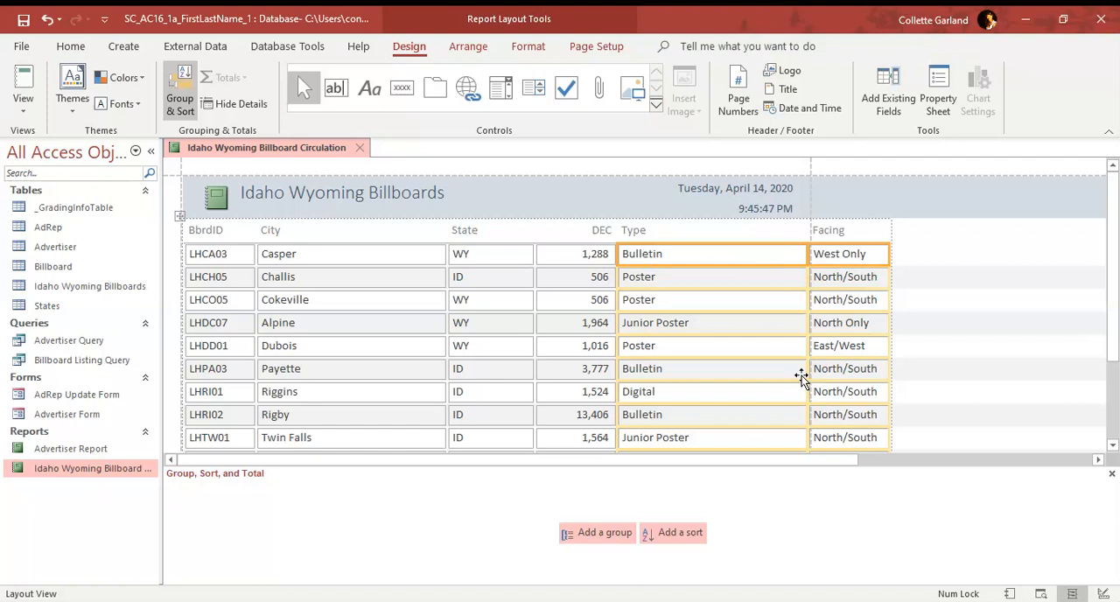
key("Delete")
left_click(758, 234)
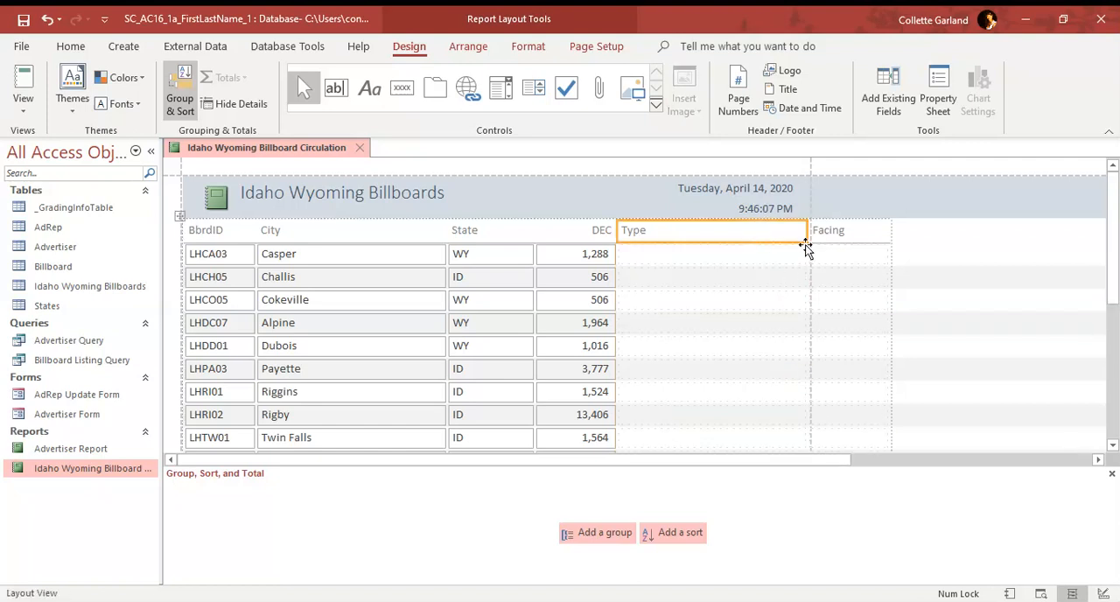
left_click(835, 237, "shift")
key("Delete")
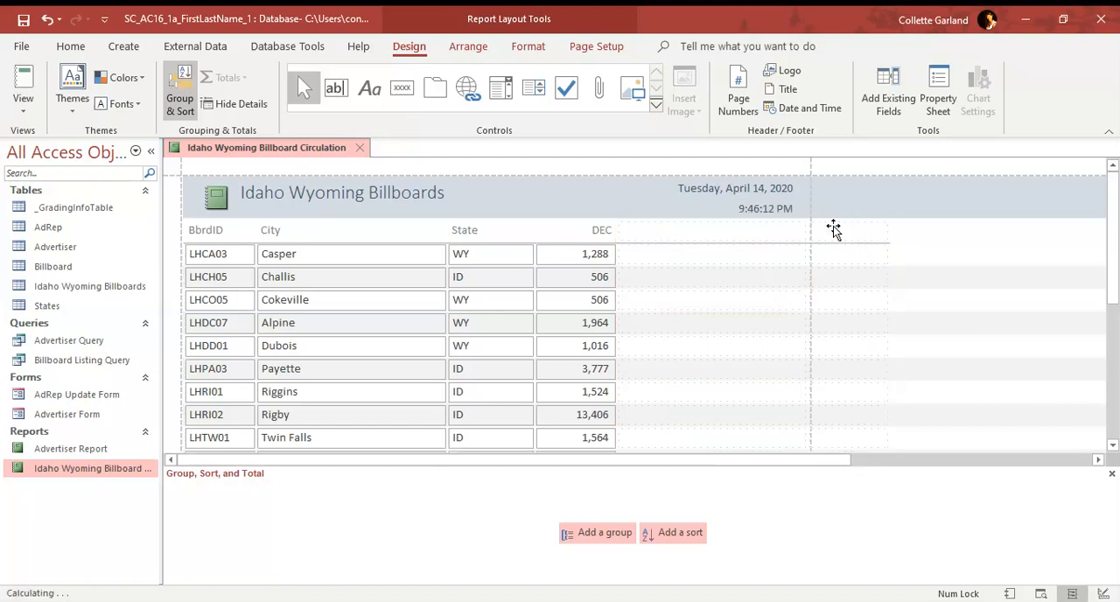
Step: Remove the two empty layout columns to the right of the DEC column
left_click(802, 233)
left_click(879, 232)
mouse_move(758, 239)
left_mouse_down()
mouse_move(762, 275)
mouse_move(842, 347)
left_mouse_up()
left_click(791, 239, "shift")
left_click(788, 261, "shift")
left_click(823, 236, "shift")
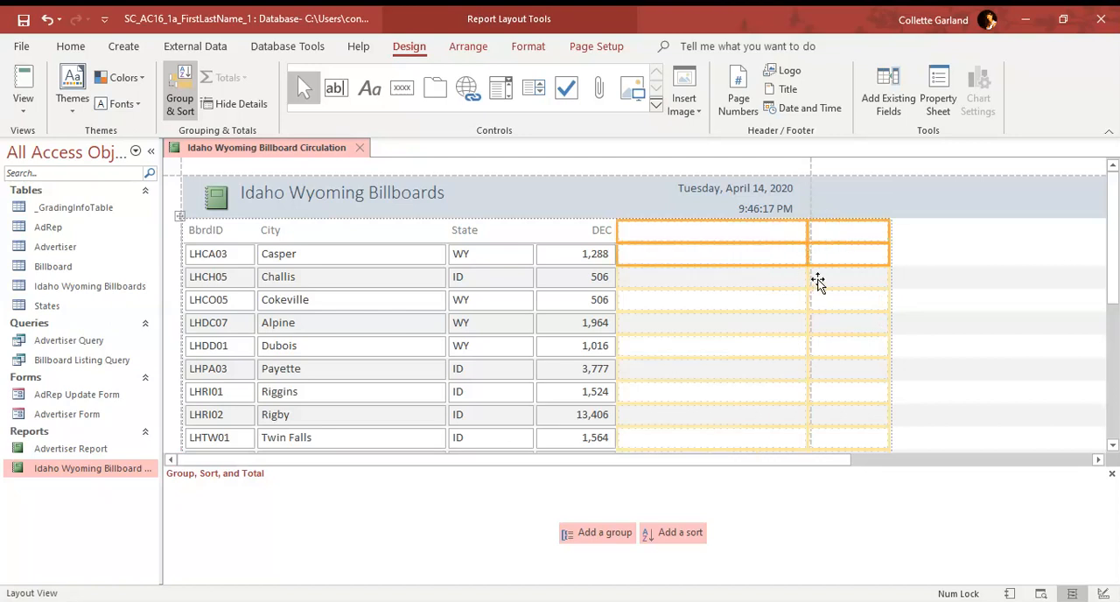
key("Delete")
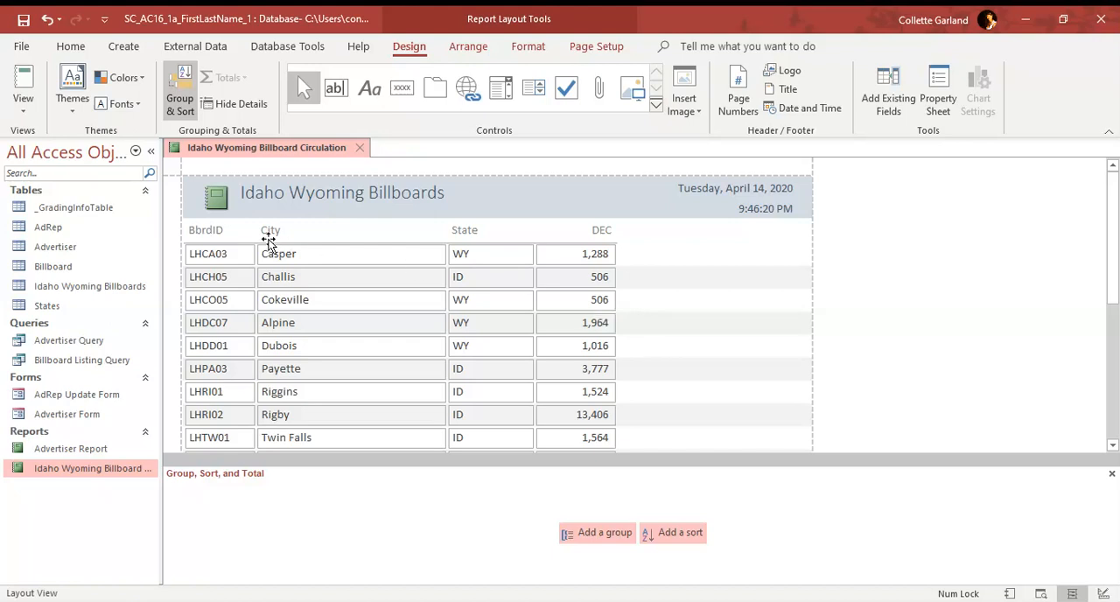
Step: Change the BbrdID column heading to Billboard ID
left_click(219, 229)
double_click(219, 231)
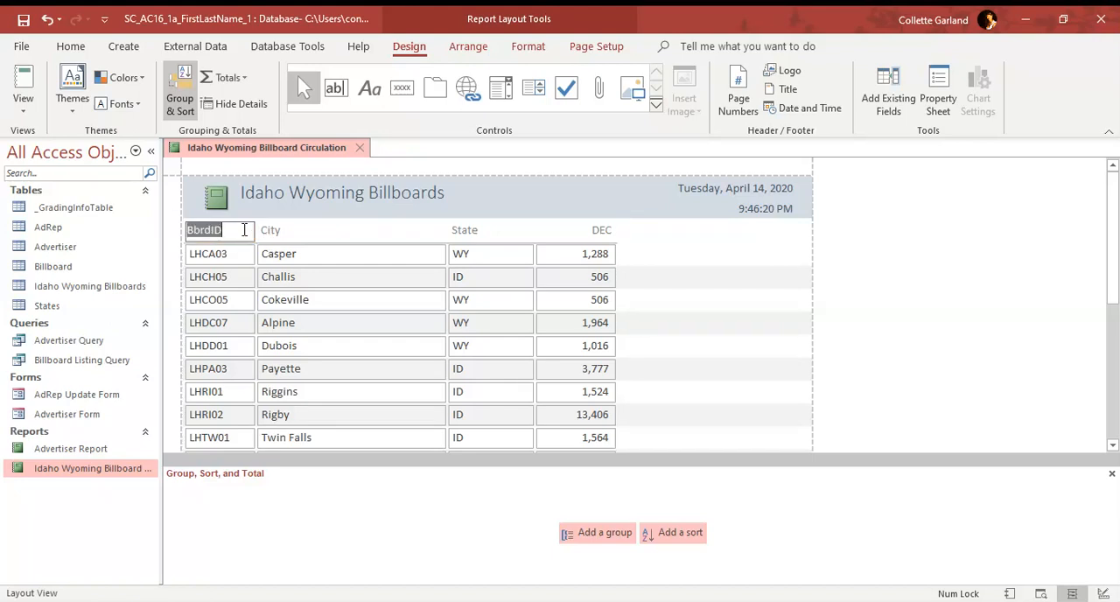
type("Billboard")
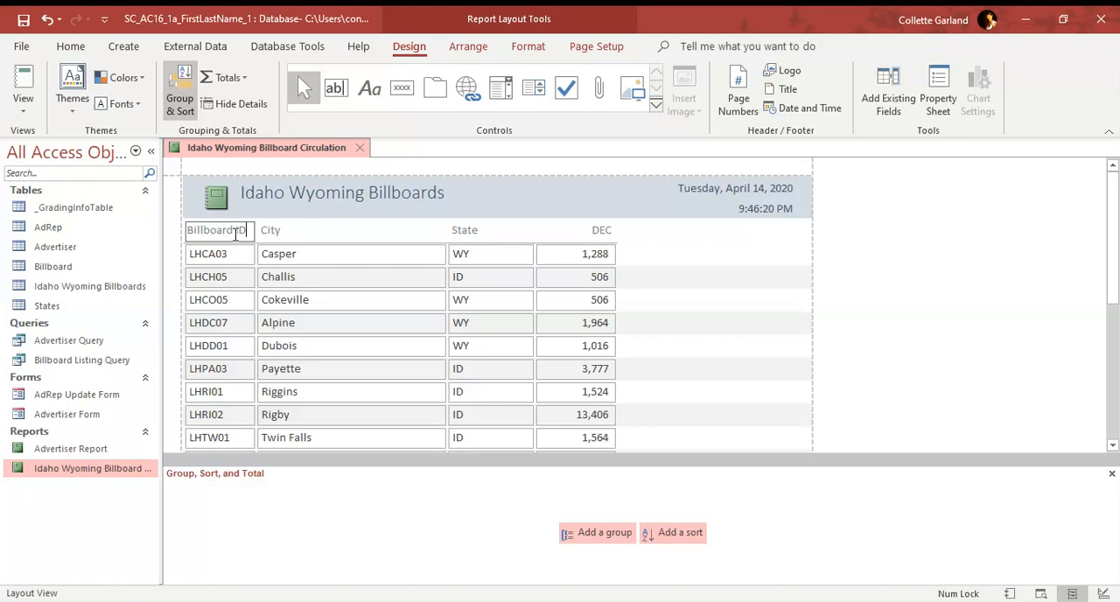
Step: Change the DEC column heading to Daily Effective Circulation
left_click(599, 231)
double_click(599, 230)
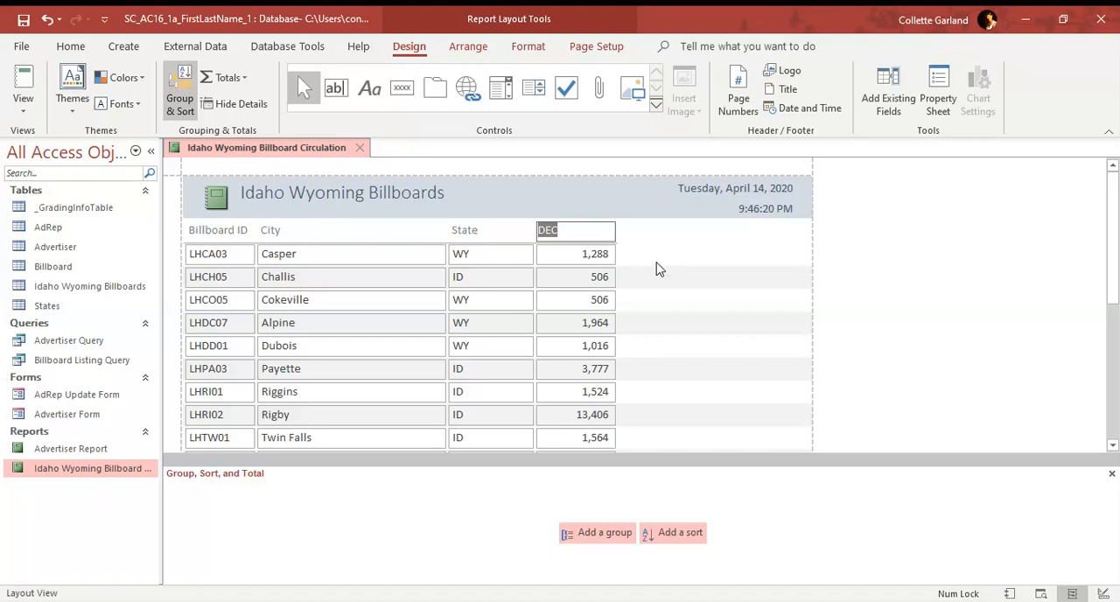
type("Daily Effective Circulation")
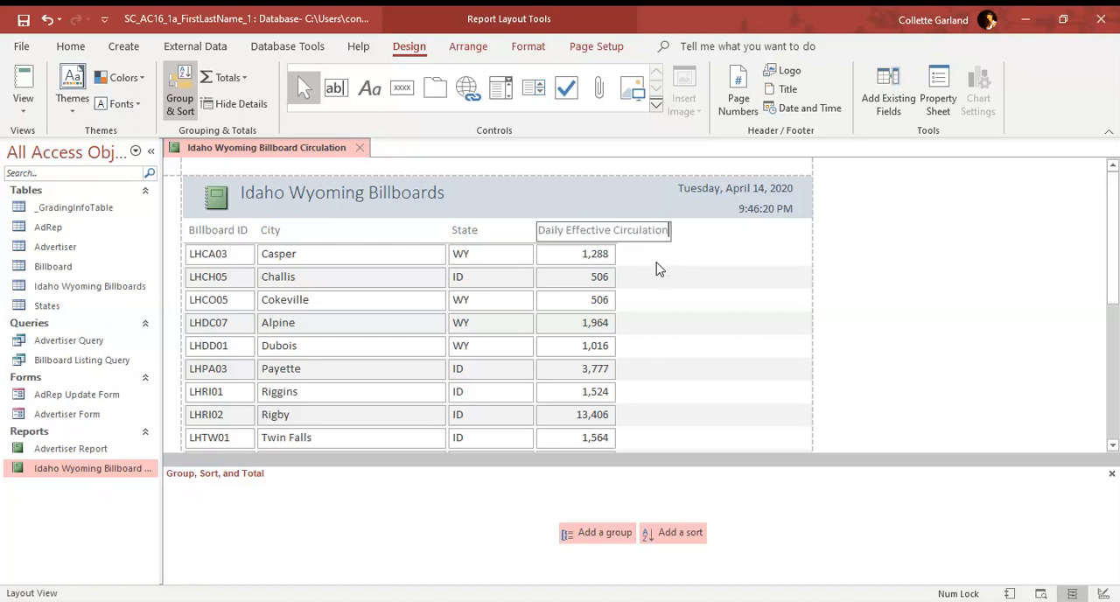
key("Return")
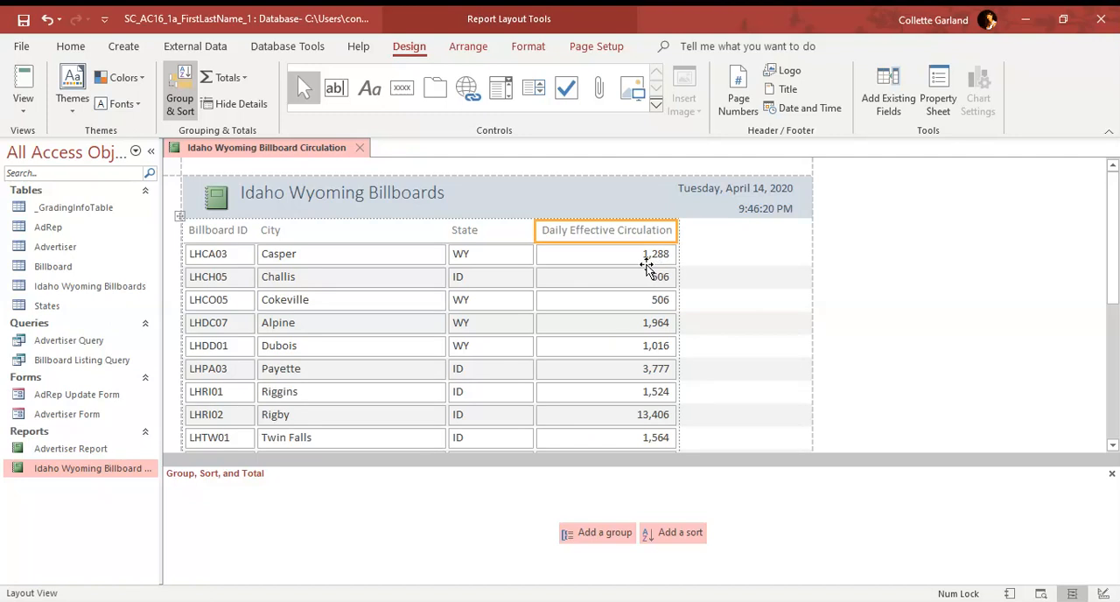
Step: Add a Sum total for the Daily Effective Circulation column
left_click(627, 300)
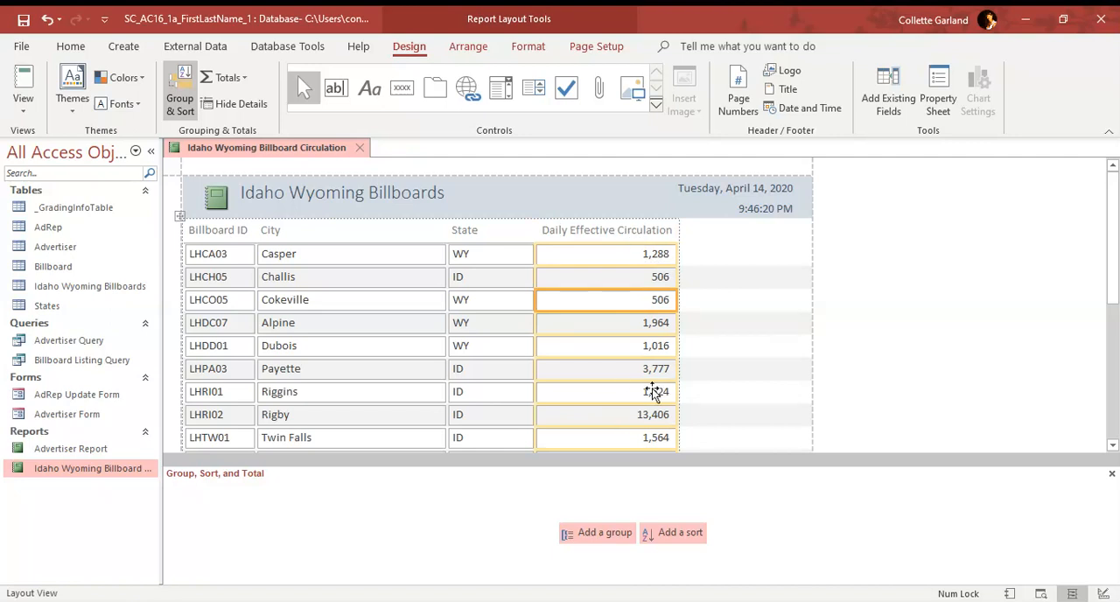
scroll(658, 385, "down", 3)
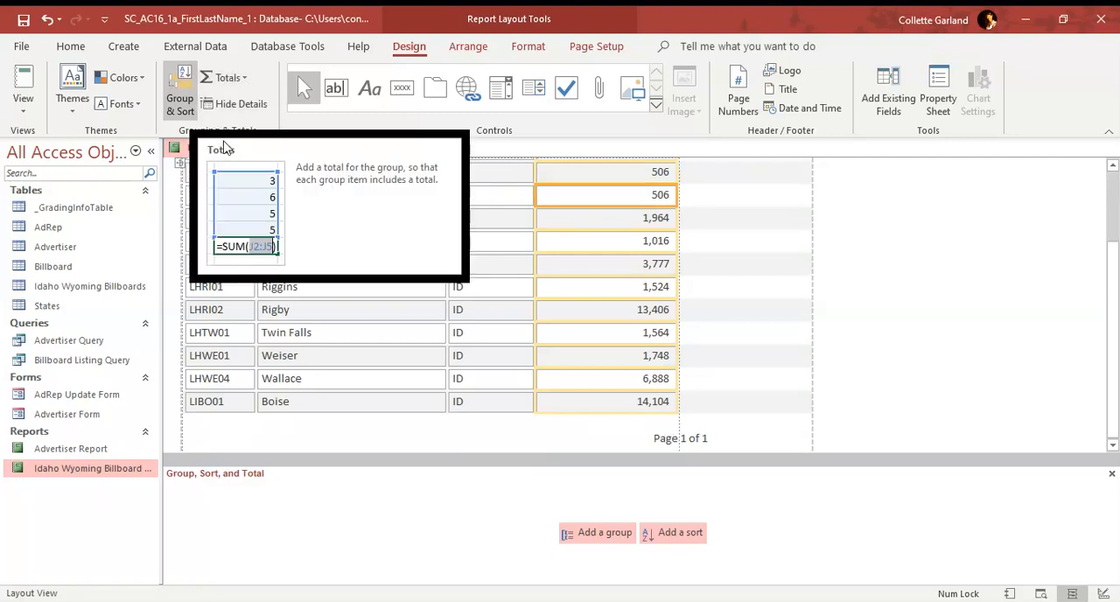
left_click(236, 81)
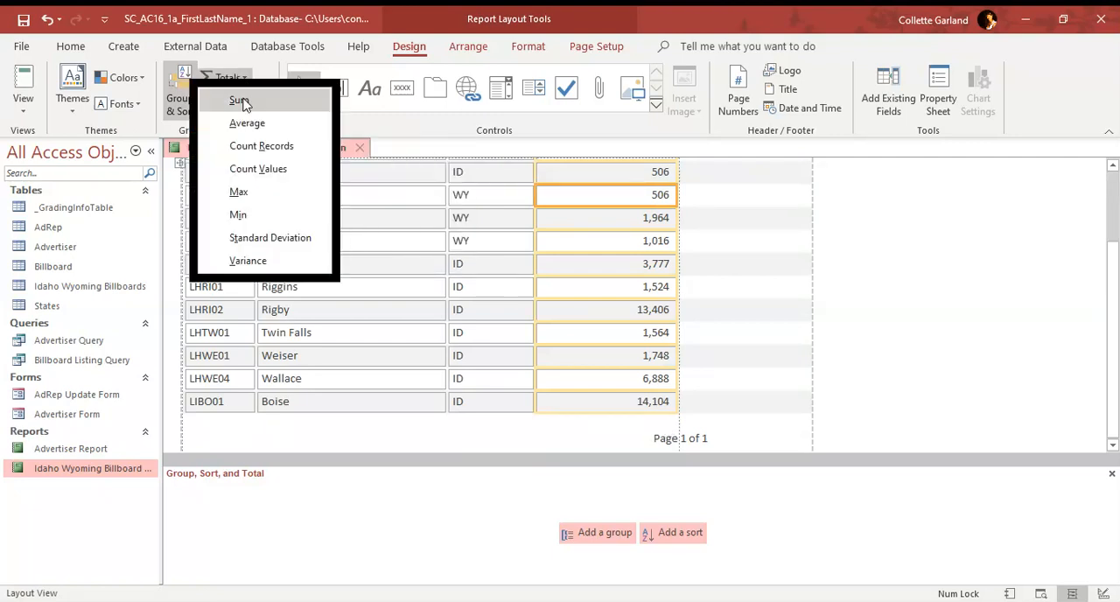
left_click(244, 104)
scroll(600, 277, "down", 5)
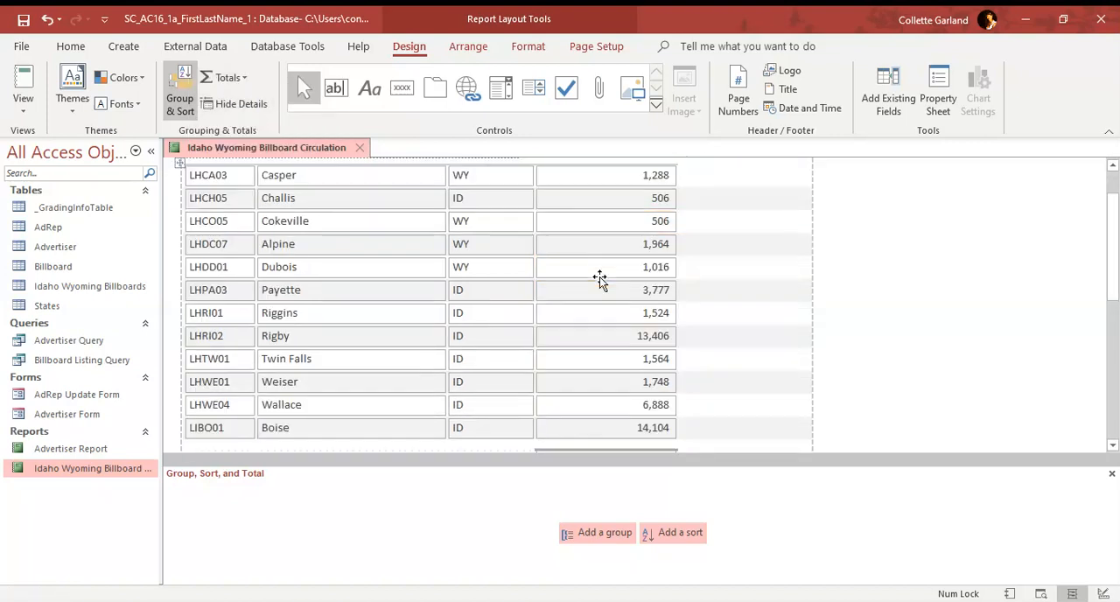
Step: Increase the height of the total control below the Daily Effective Circulation column so its whole value fits
left_click(638, 402)
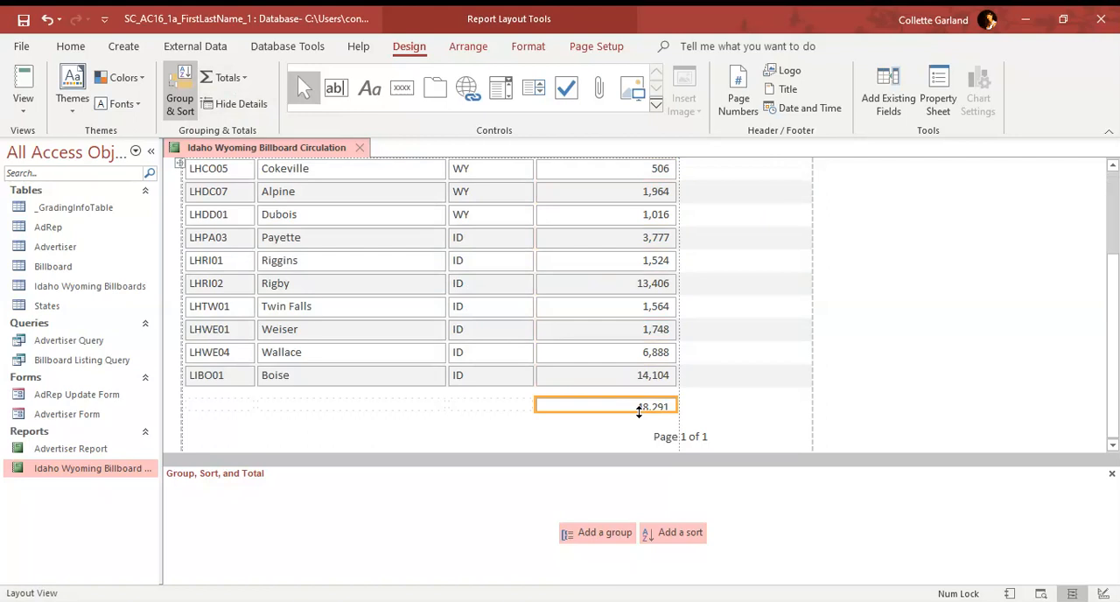
left_click_drag(639, 411, 639, 418)
left_click(645, 332)
left_click(644, 296)
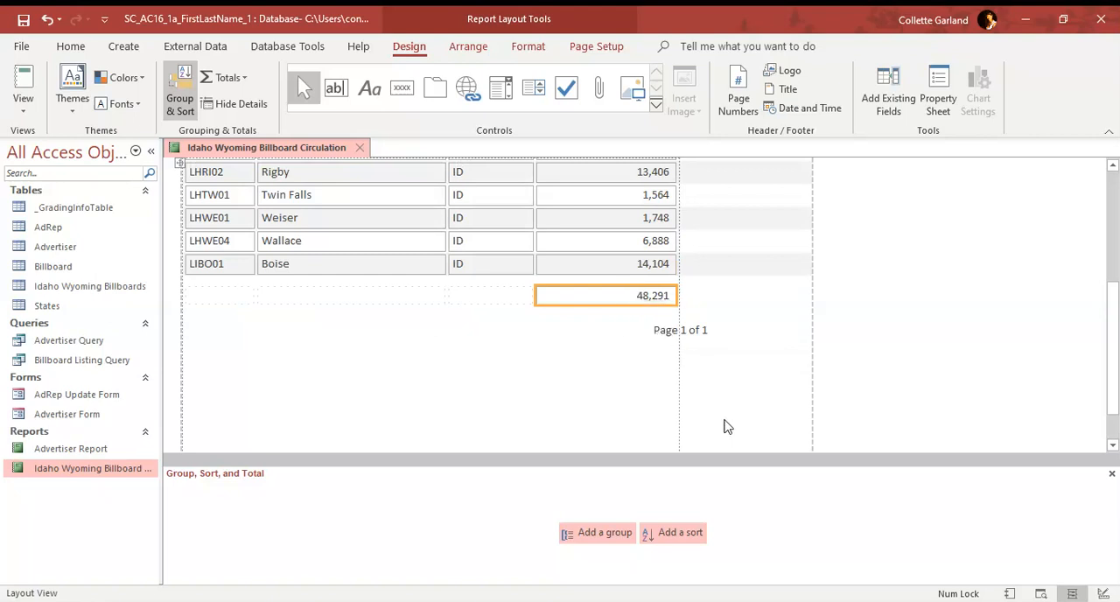
Step: Change the report title to Idaho Wyoming Billboard Circulation
scroll(631, 415, "up", 3)
scroll(628, 413, "up", 2)
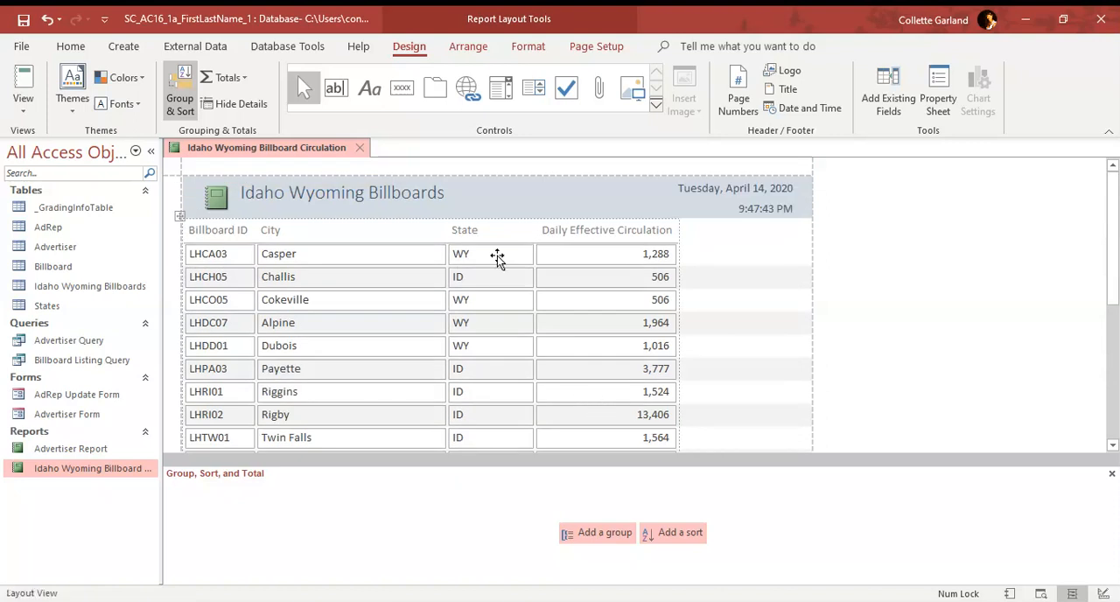
left_click(447, 195)
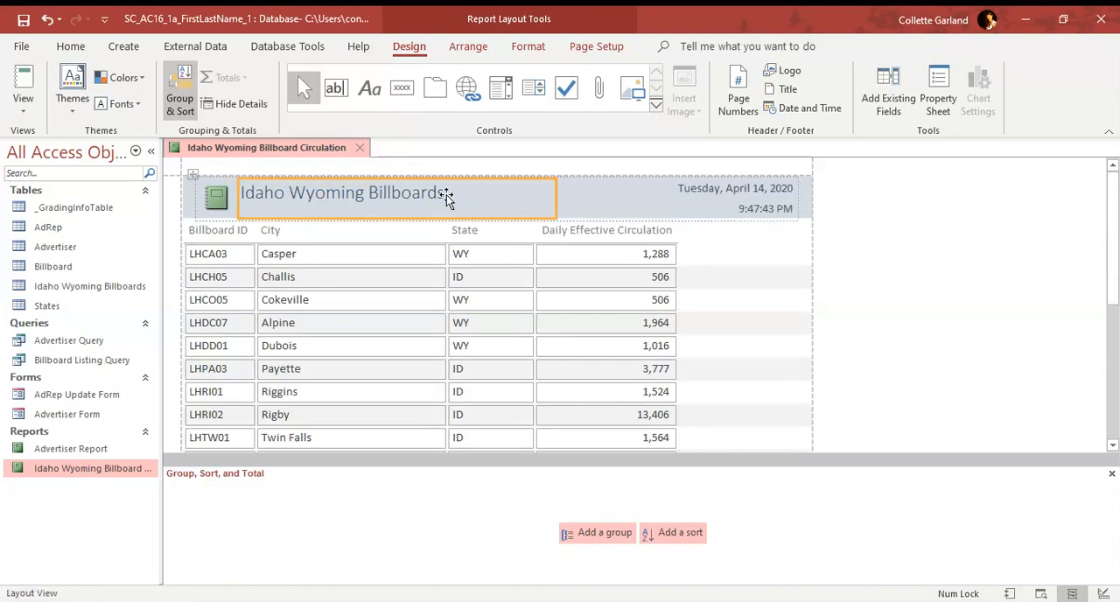
double_click(447, 195)
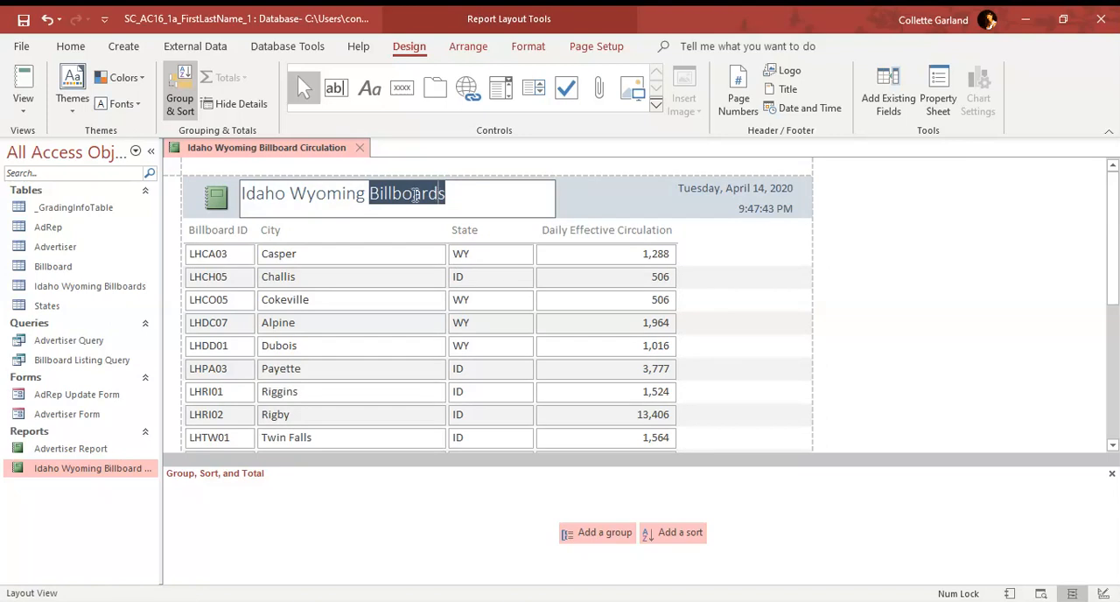
left_click(457, 197)
key("BackSpace")
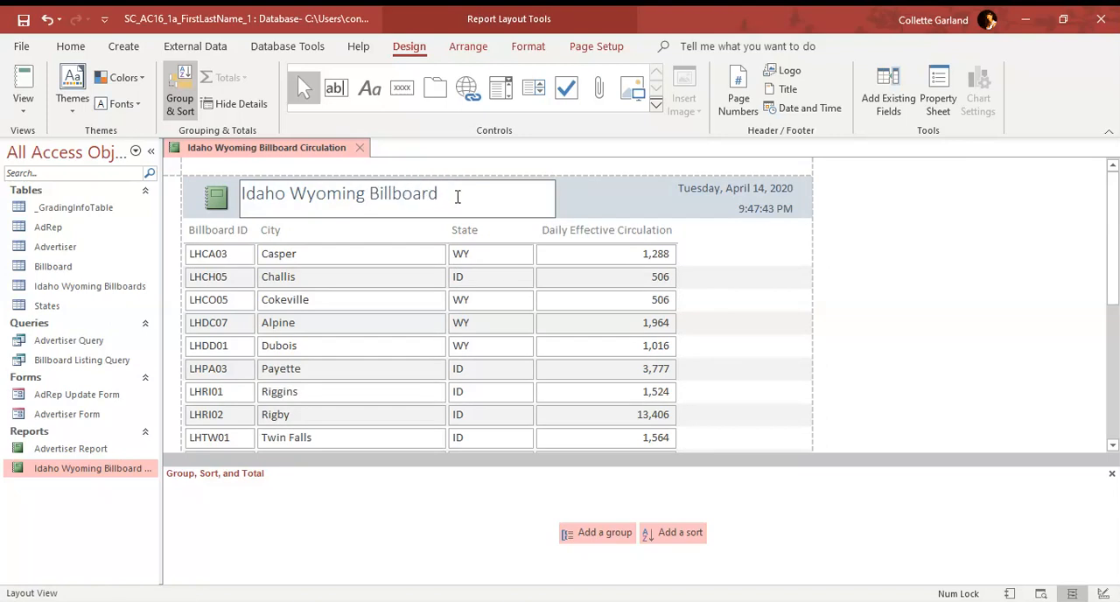
type("Circulation")
left_click(591, 210)
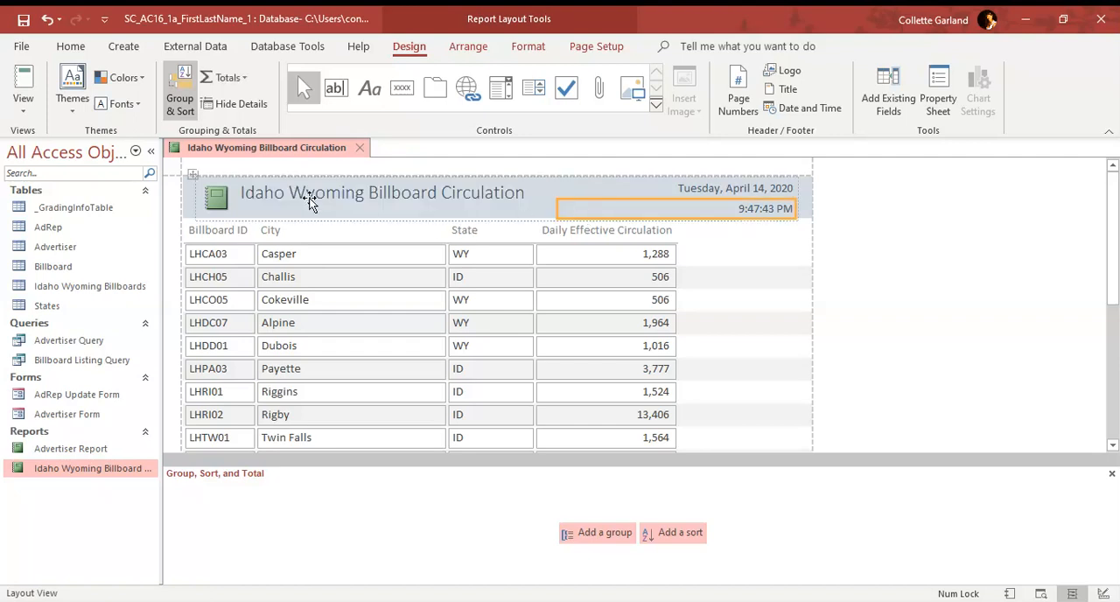
Step: Save and close the Idaho Wyoming Billboard Circulation report
right_click(284, 149)
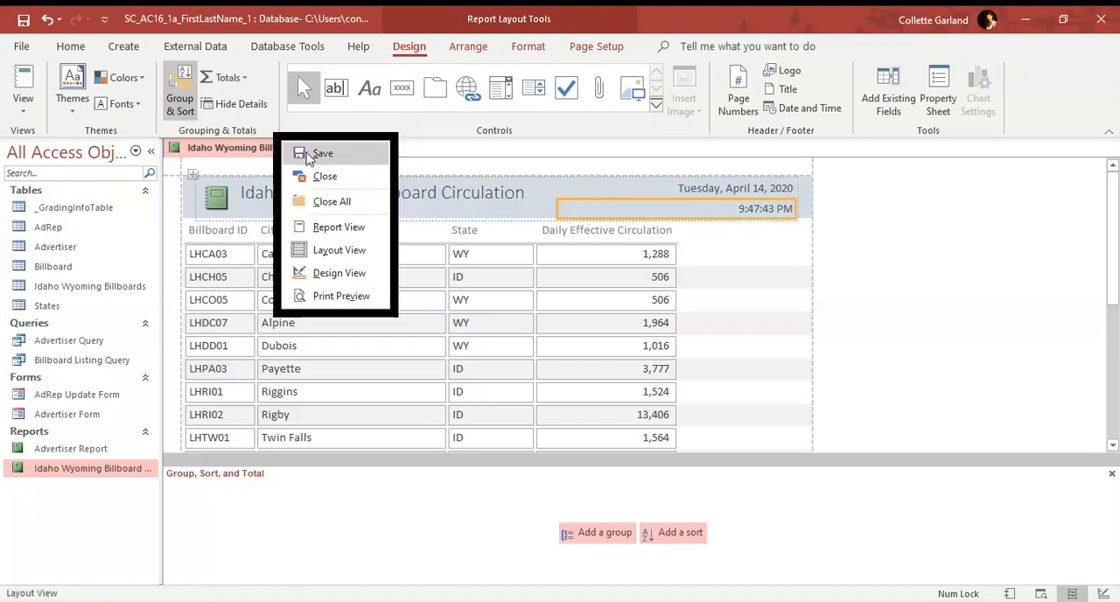
left_click(311, 154)
left_click(357, 155)
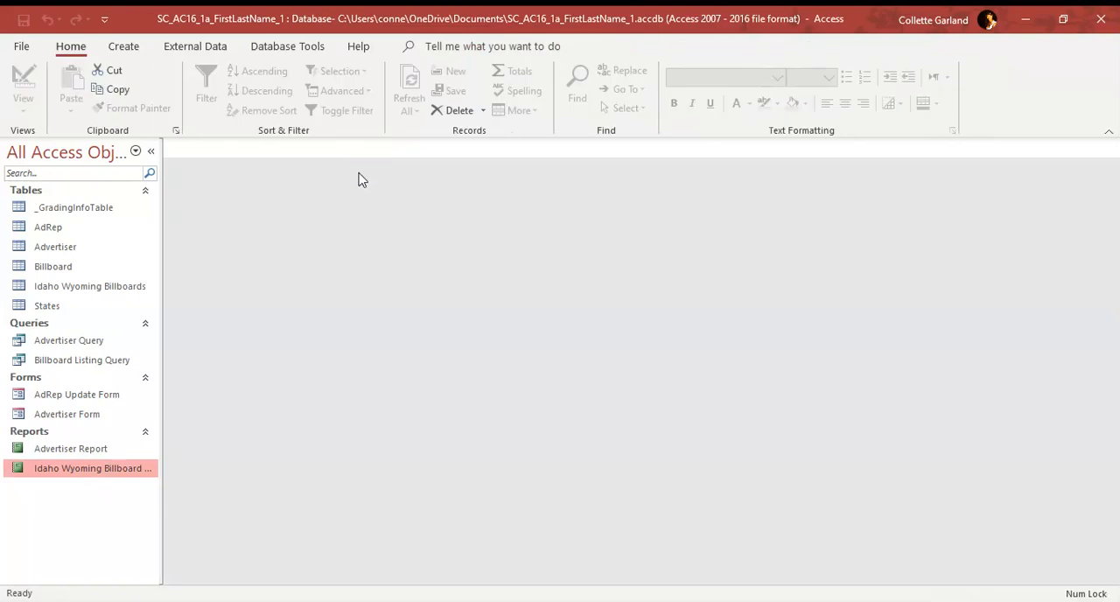